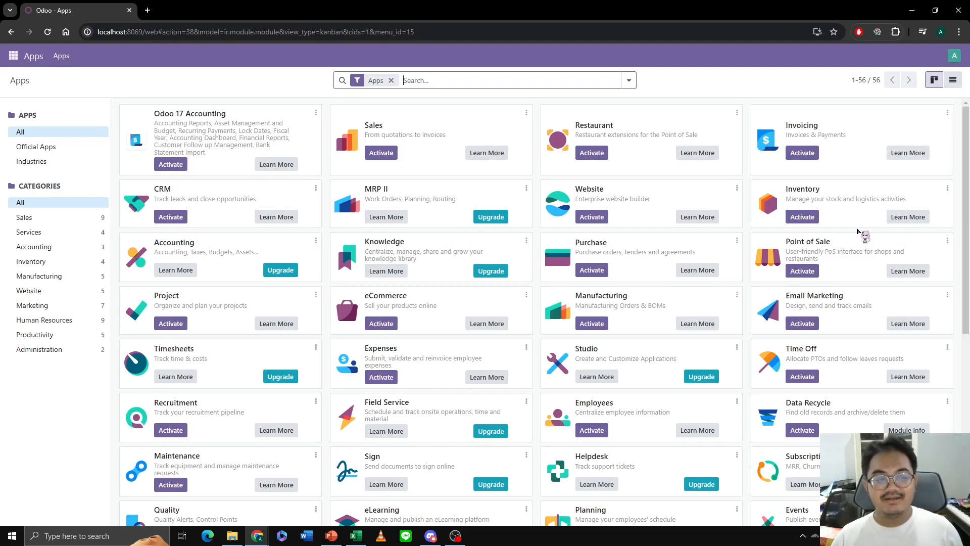
- Activate the Sales, Invoicing, Inventory, Purchase and Point of Sale apps together from the apps list view
left_click(953, 81)
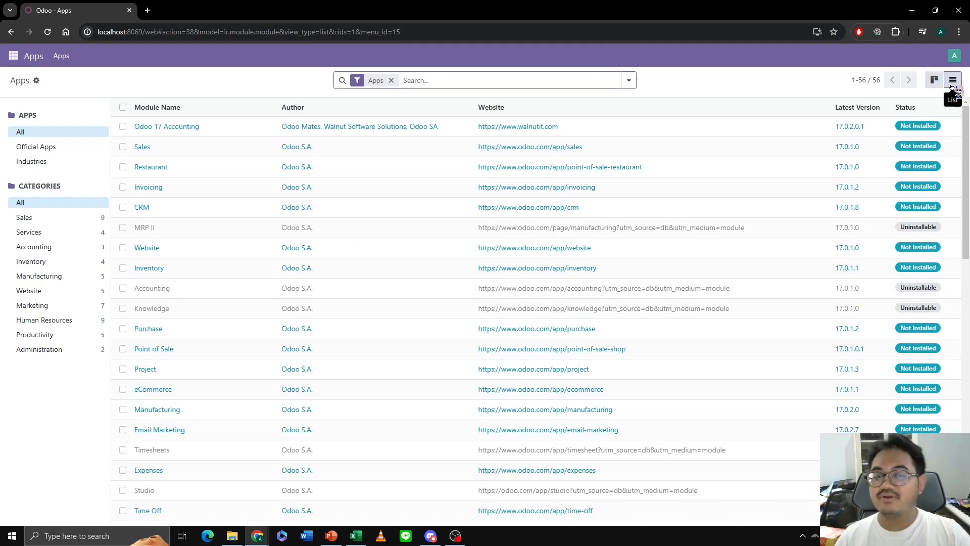
left_click(123, 187)
left_click(123, 267)
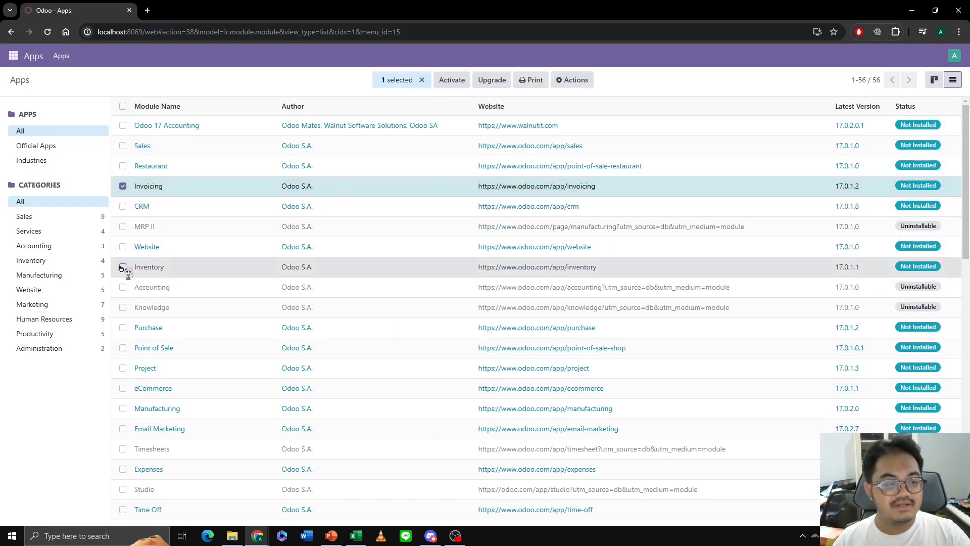
left_click(123, 146)
left_click(123, 327)
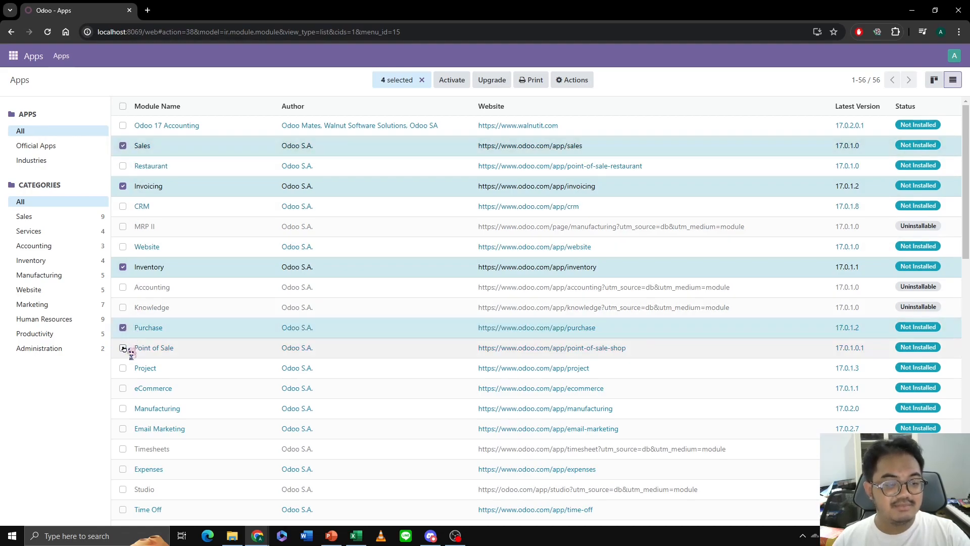
left_click(123, 348)
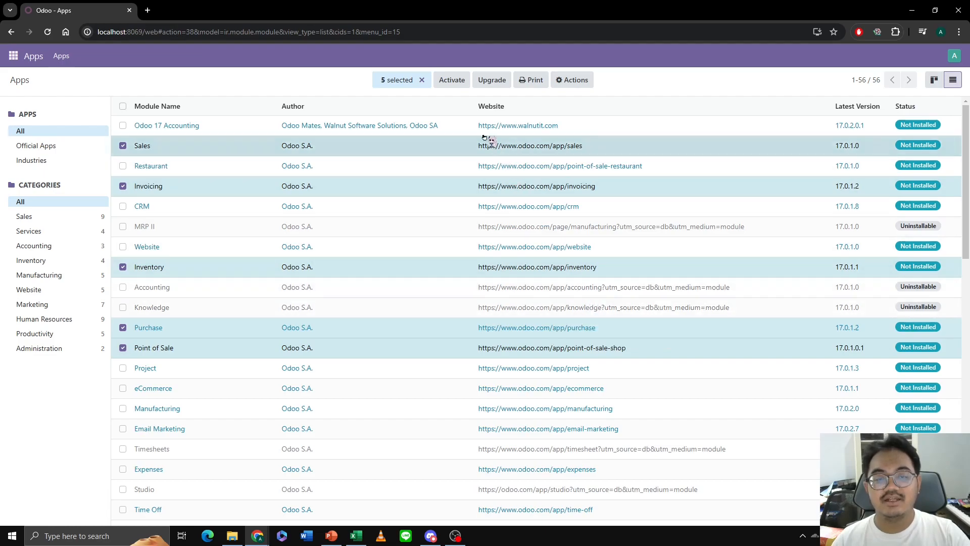
left_click(454, 80)
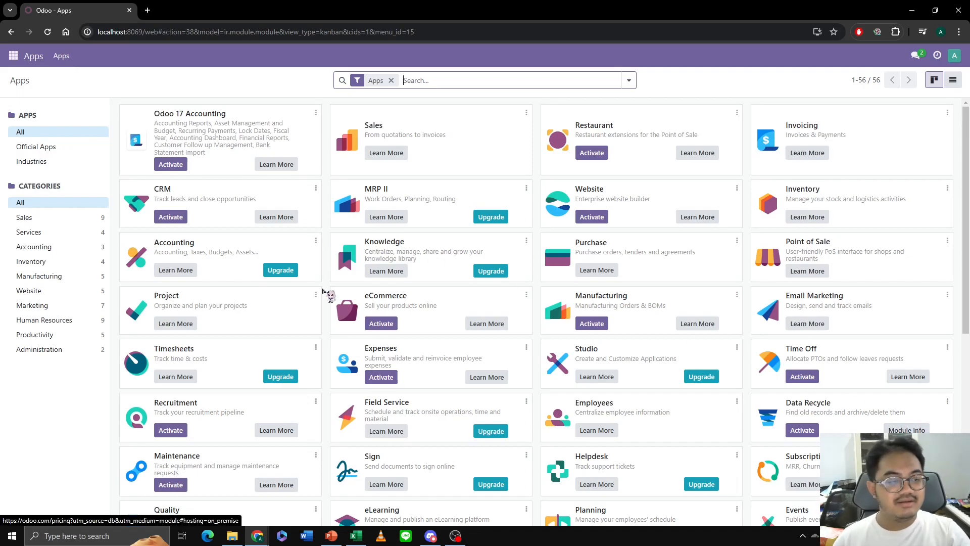
- Create and save a new company named Toko Hauzz in the company settings
left_click(14, 56)
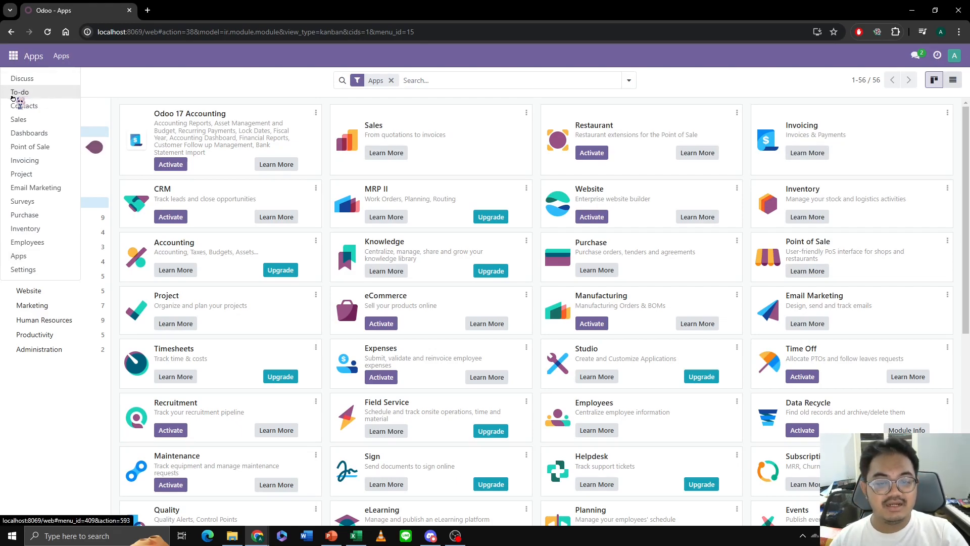
left_click(22, 271)
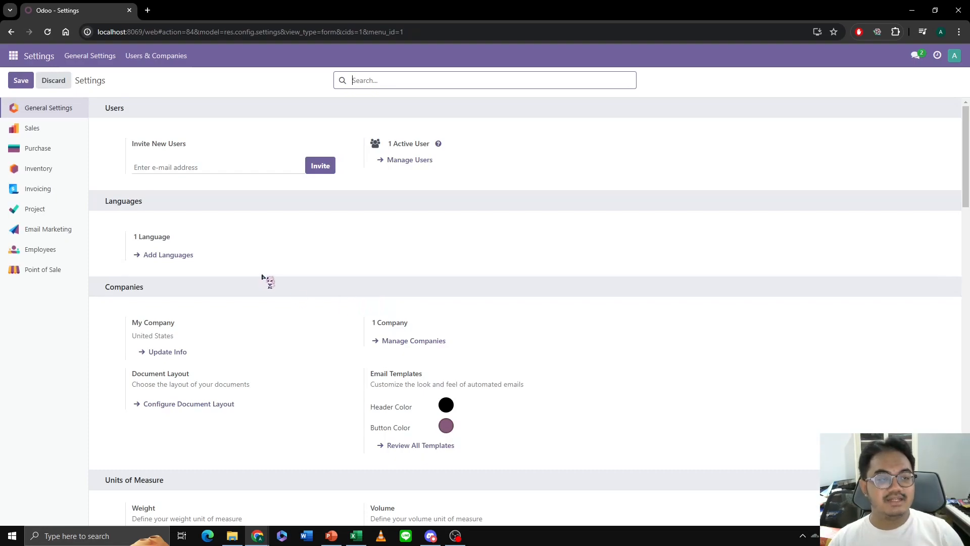
left_click(187, 57)
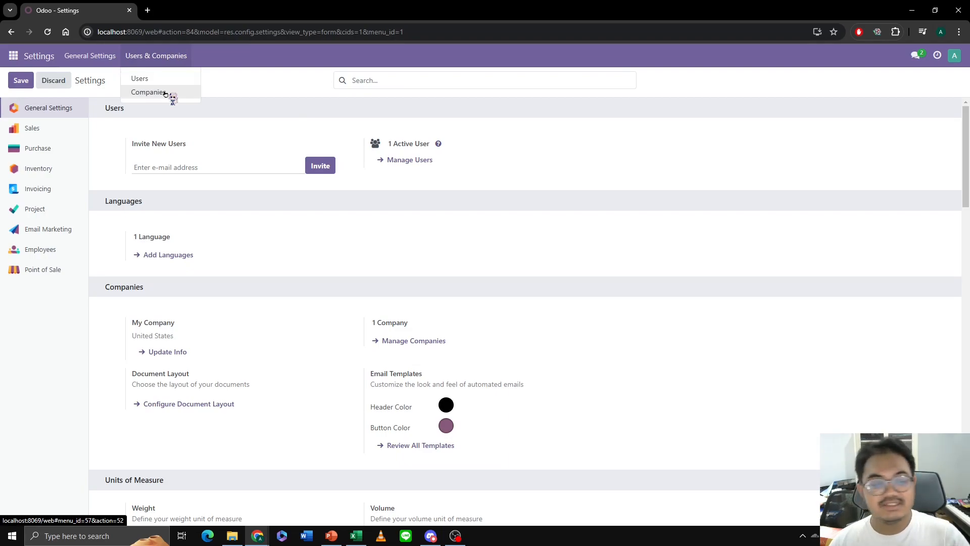
left_click(148, 92)
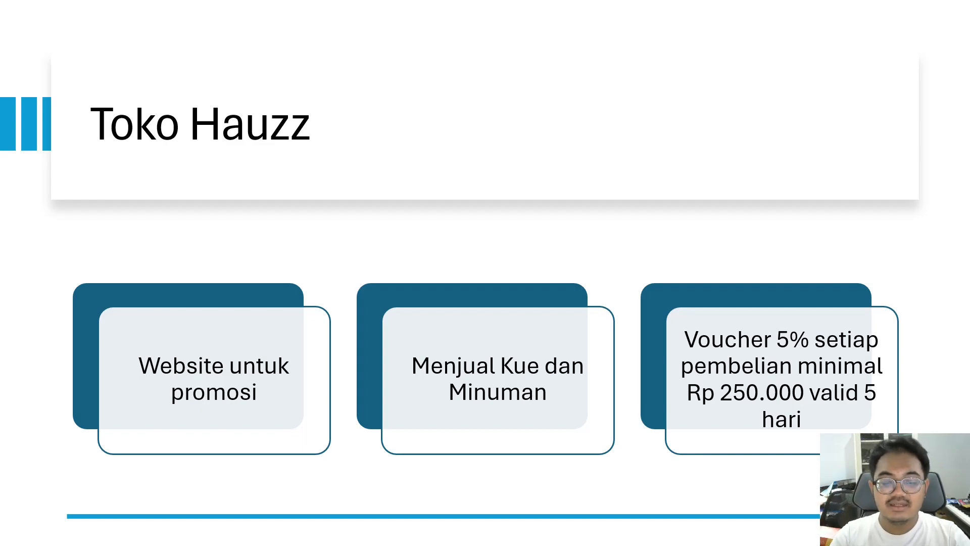
key("Right")
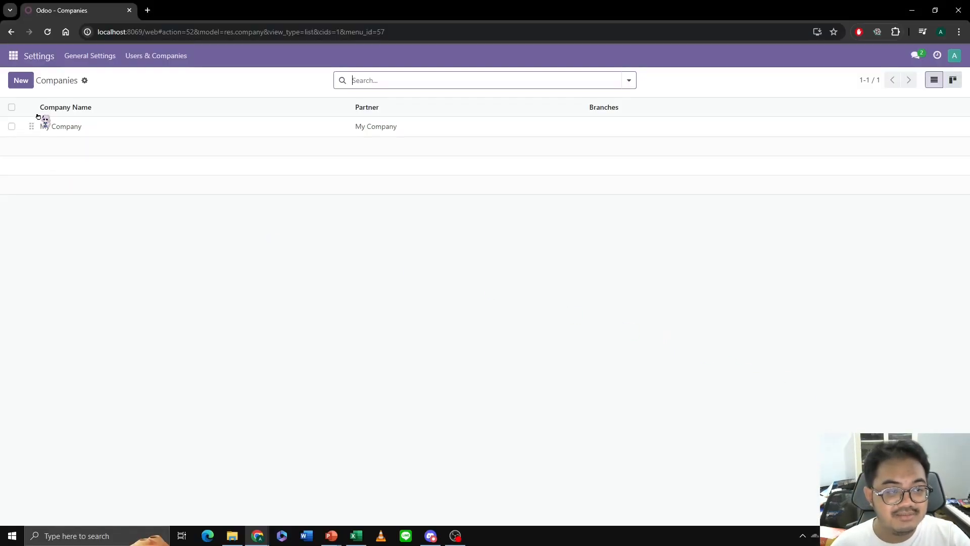
left_click(23, 82)
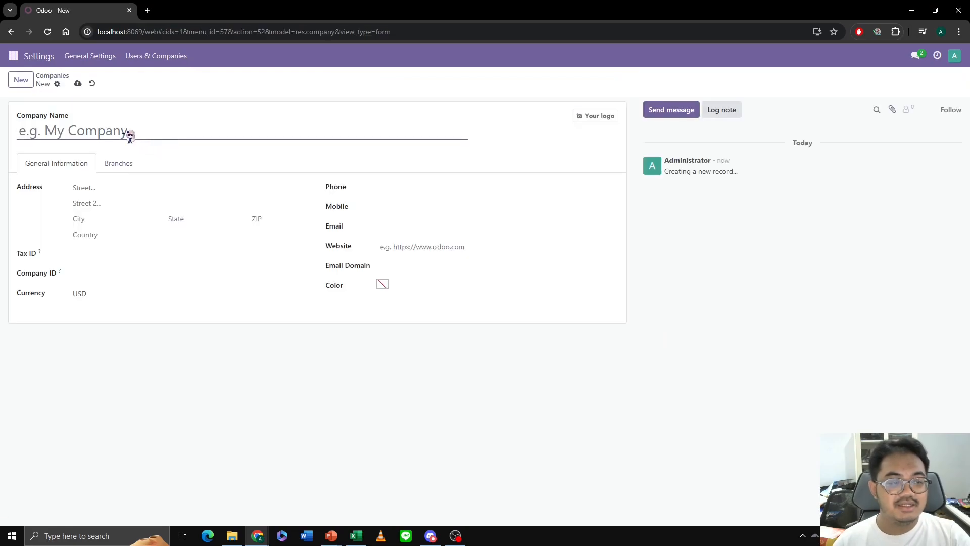
type("Toko Hauzz")
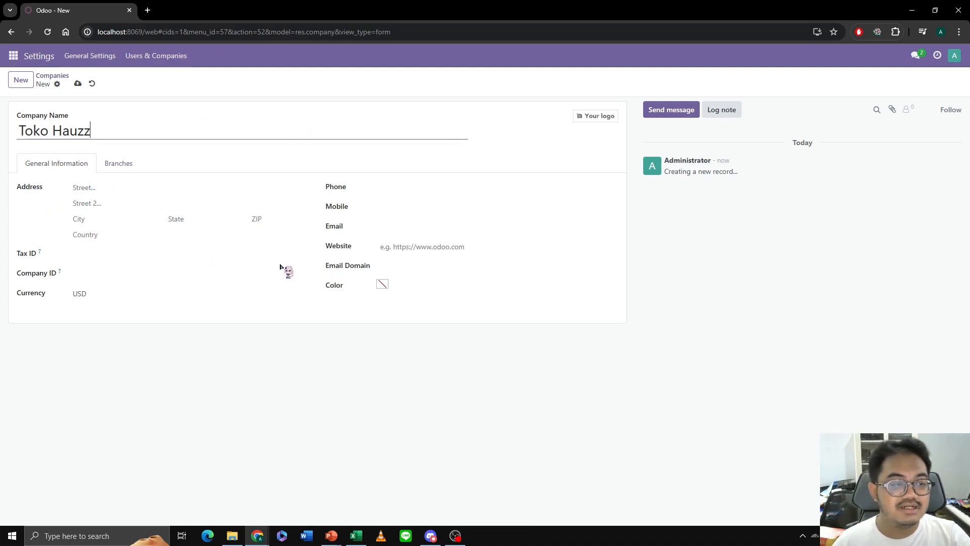
left_click(78, 83)
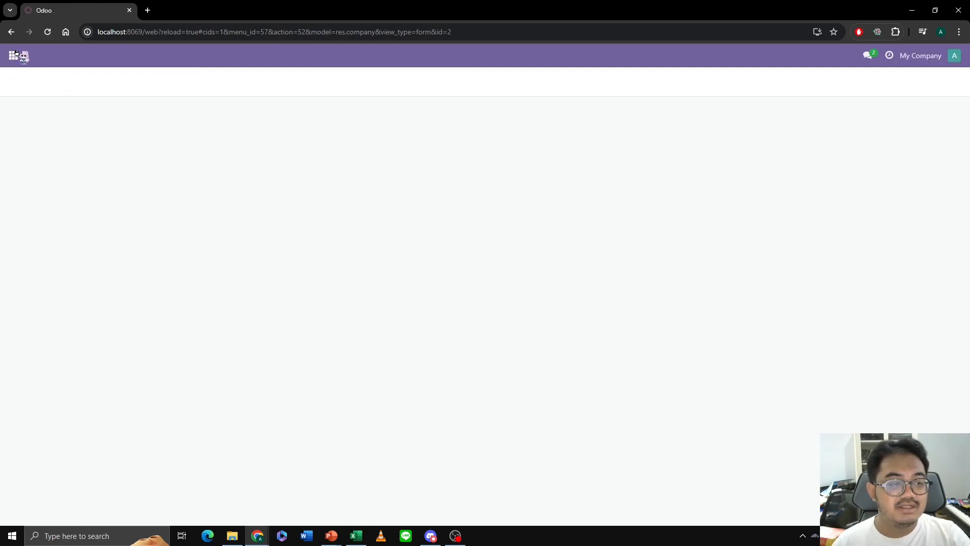
- Open the product list of the Inventory app
left_click(14, 55)
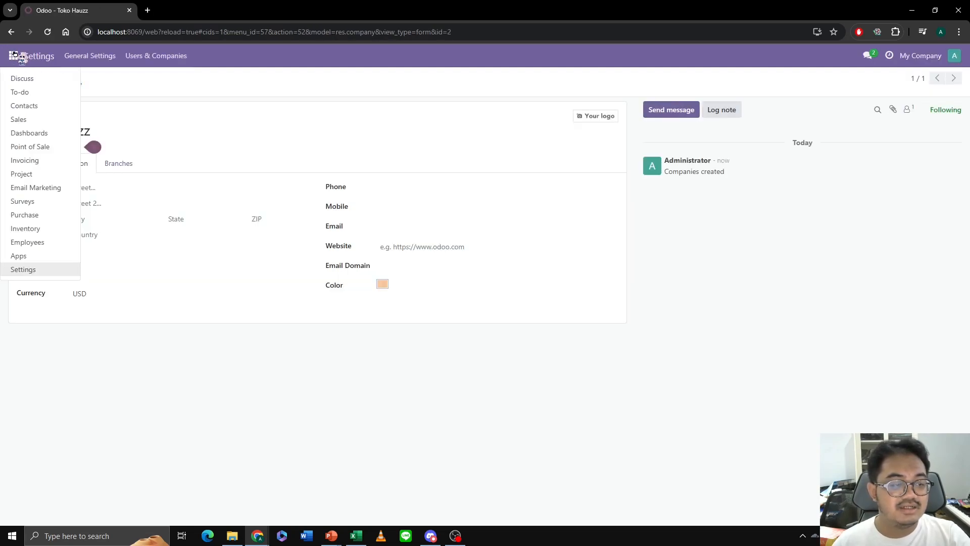
left_click(35, 272)
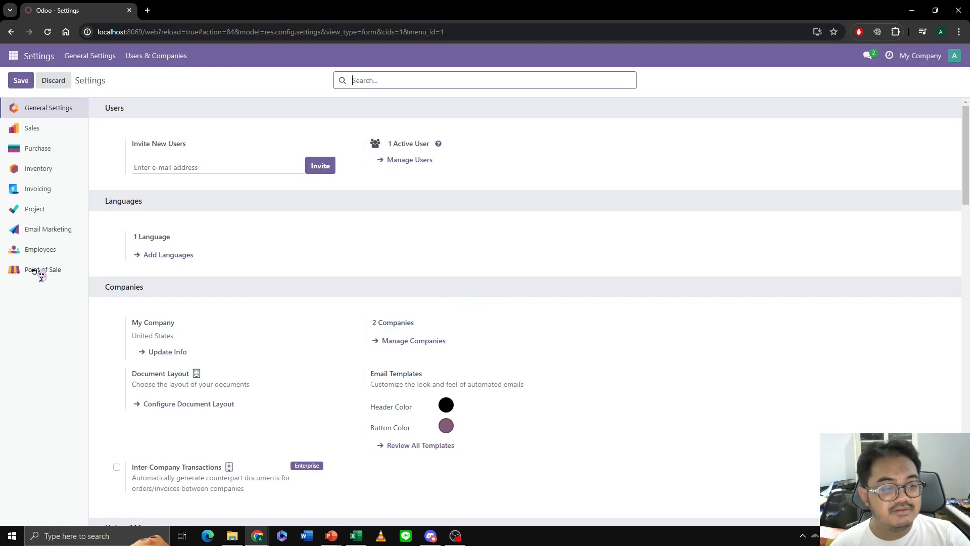
left_click(14, 56)
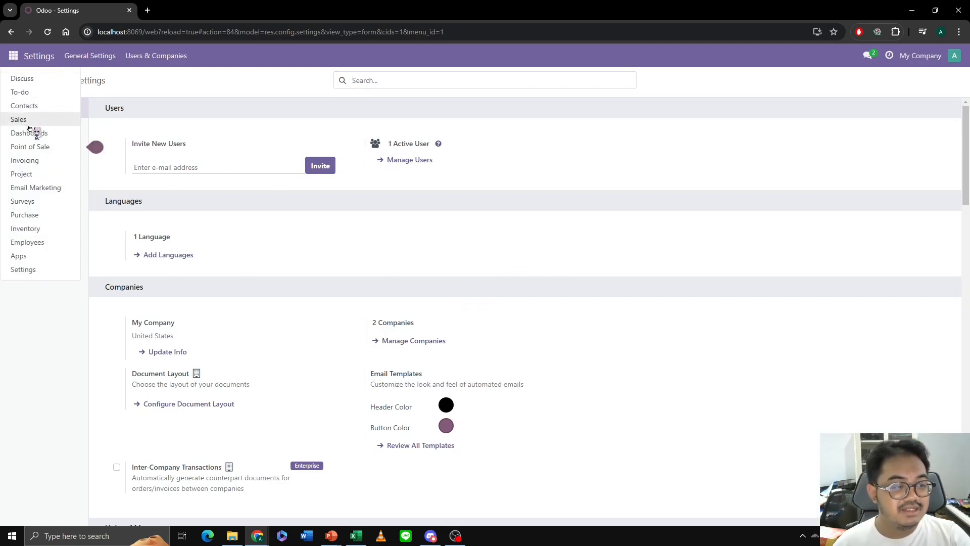
left_click(37, 228)
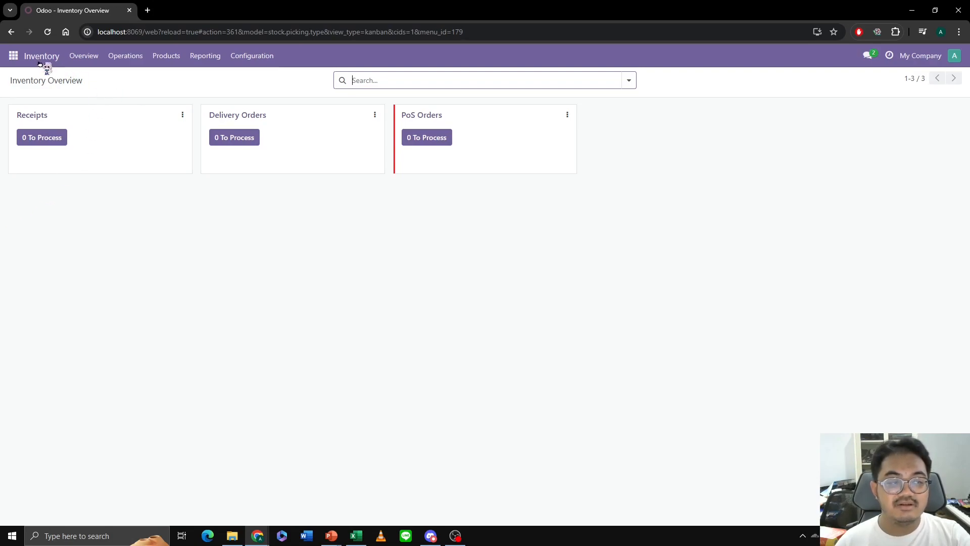
left_click(170, 59)
left_click(175, 81)
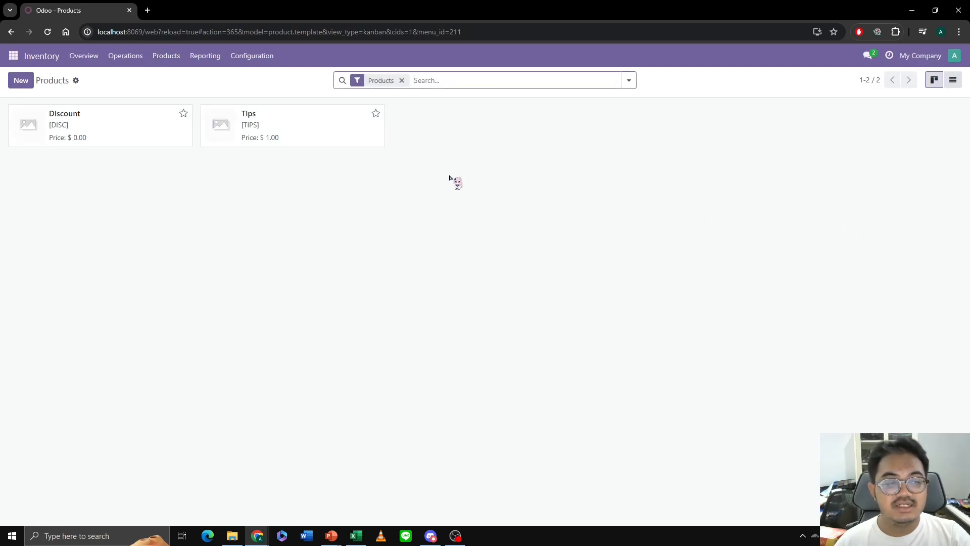
- Start a new product named Minuman Cokelat and remove its 15% customer tax
left_click(22, 81)
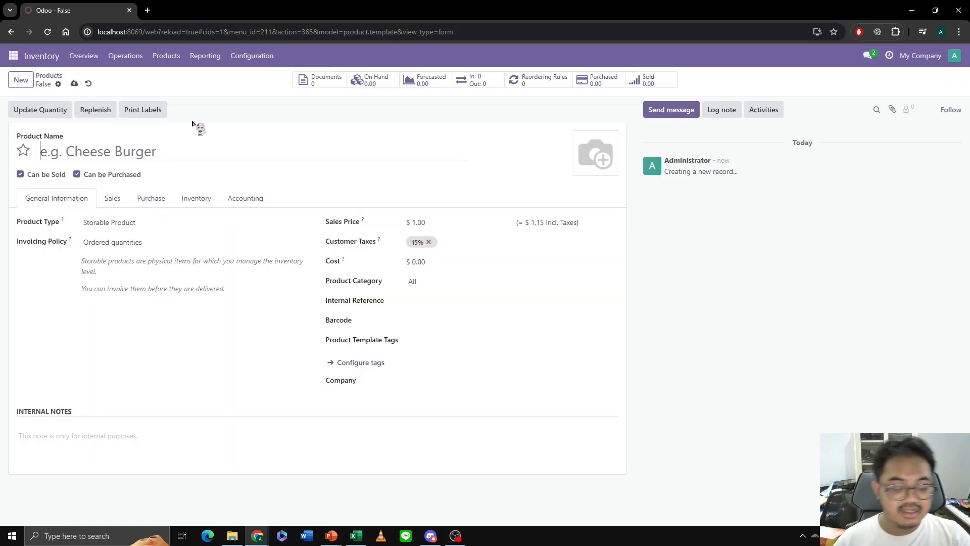
type("Minuman Cokelas")
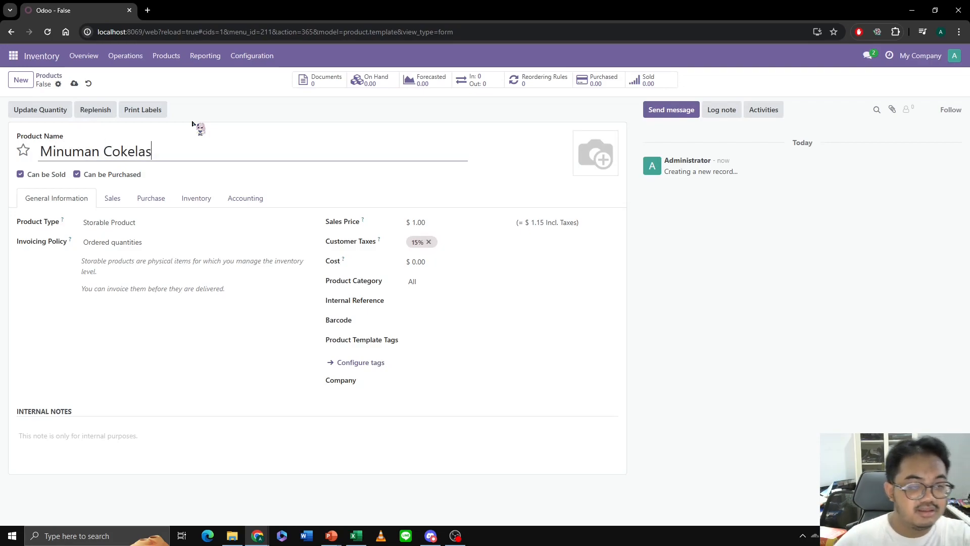
key("BackSpace")
type("t")
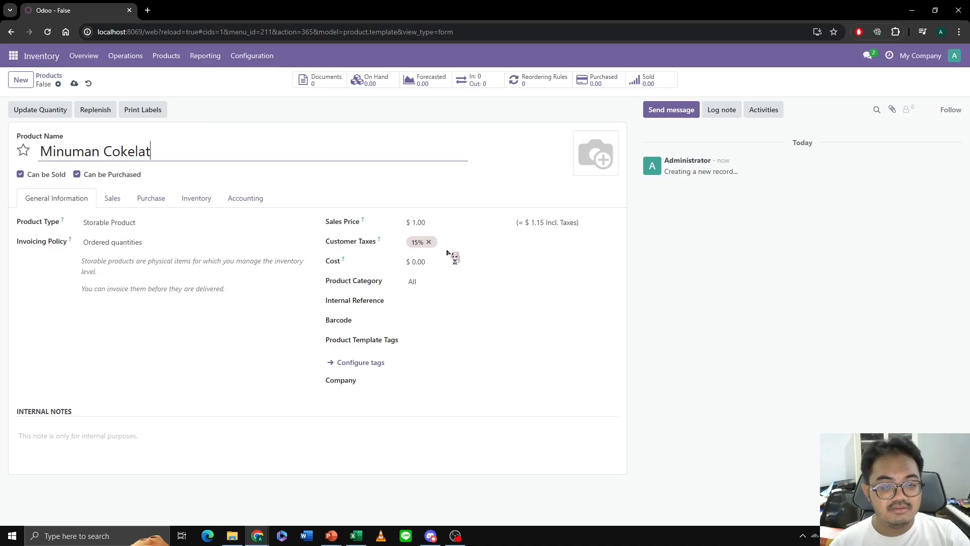
left_click(429, 242)
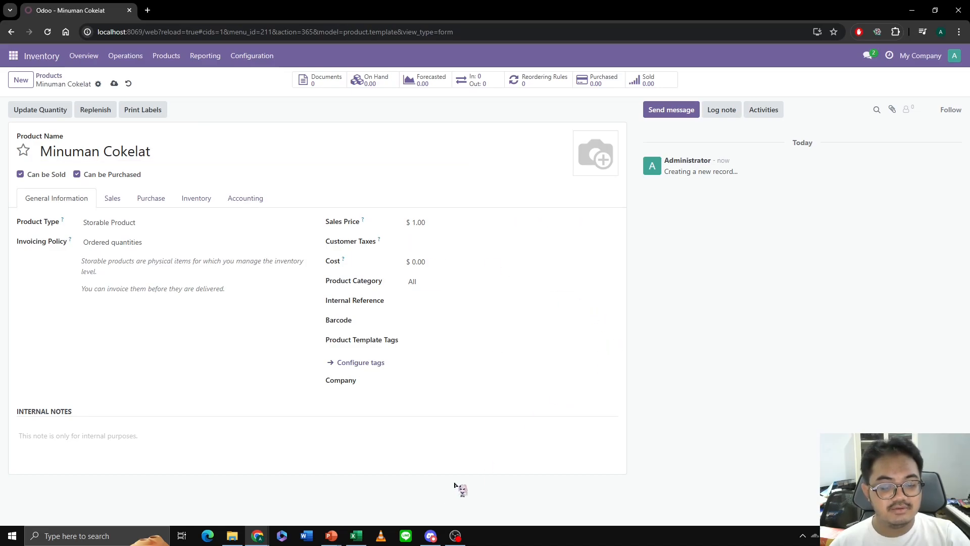
mouse_move(331, 536)
left_click(386, 497)
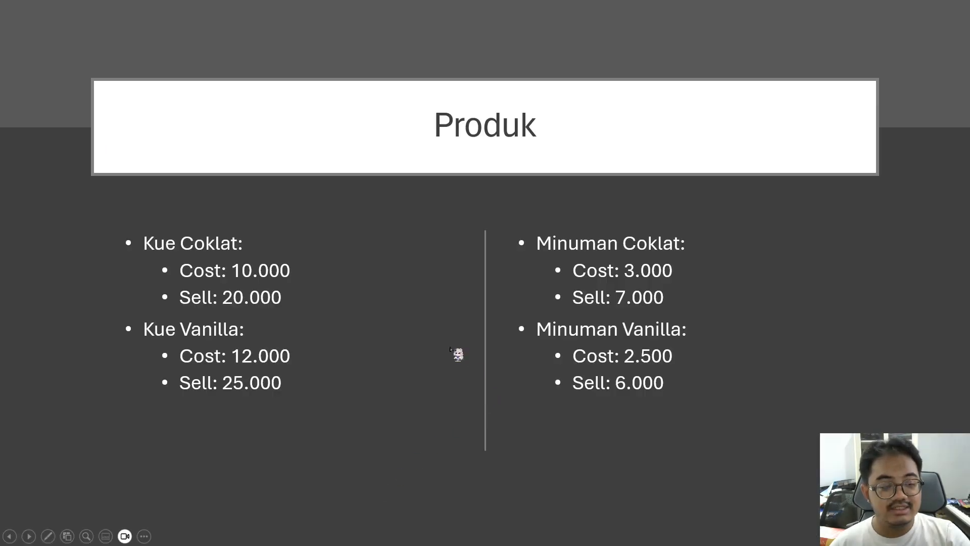
key("alt+Tab")
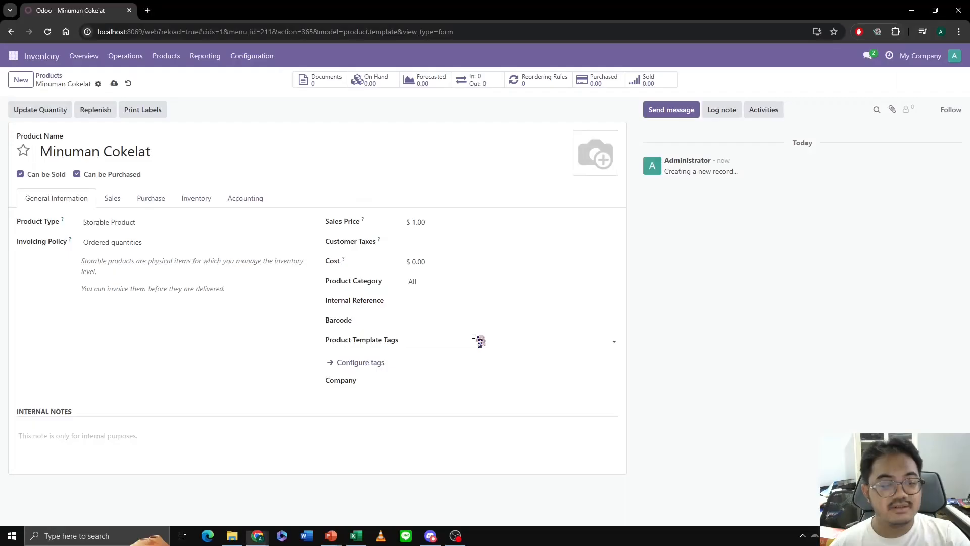
left_click(435, 223)
type("20000")
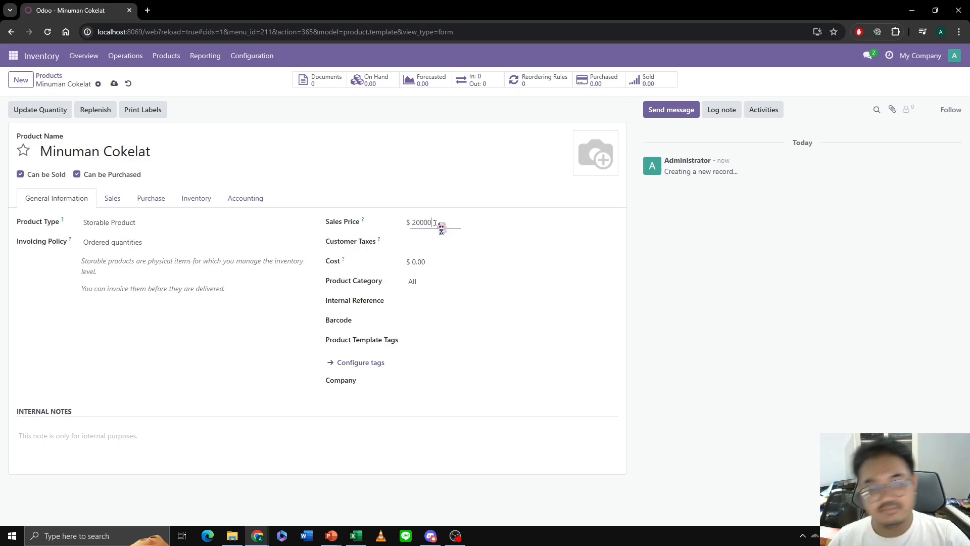
left_click(446, 270)
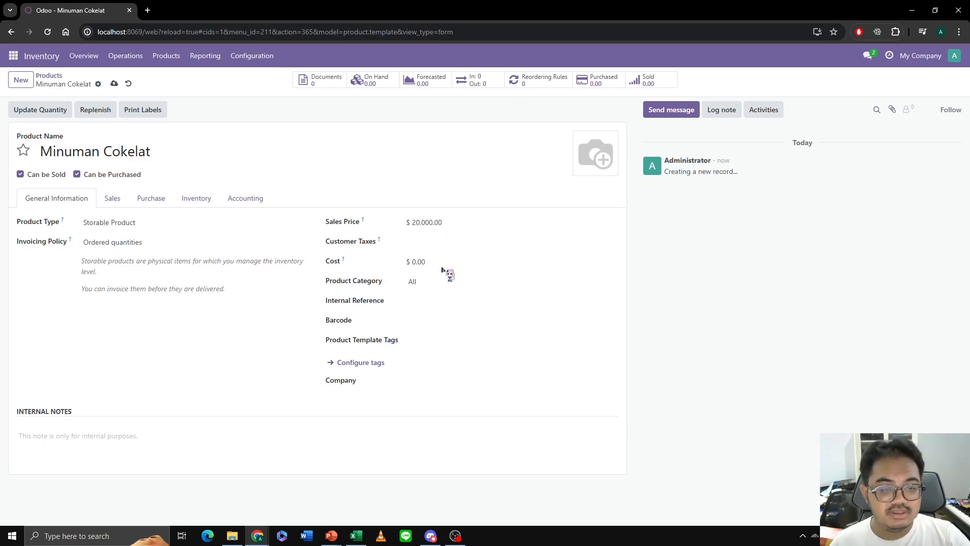
- Set the Minuman Cokelat sales price to 7000 and its cost to 3000, following the Minuman Coklat prices on the product slide
key("alt+Tab")
key("alt+Tab")
left_click(438, 223)
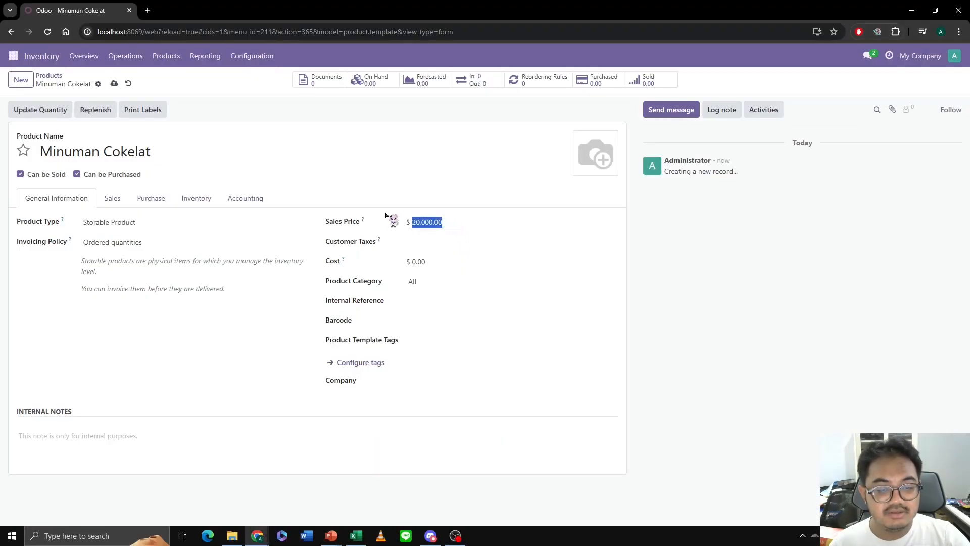
type("7000")
left_click(438, 262)
key("alt+Tab")
key("alt+Tab")
key("alt+Tab")
key("alt+Tab")
type("3,000")
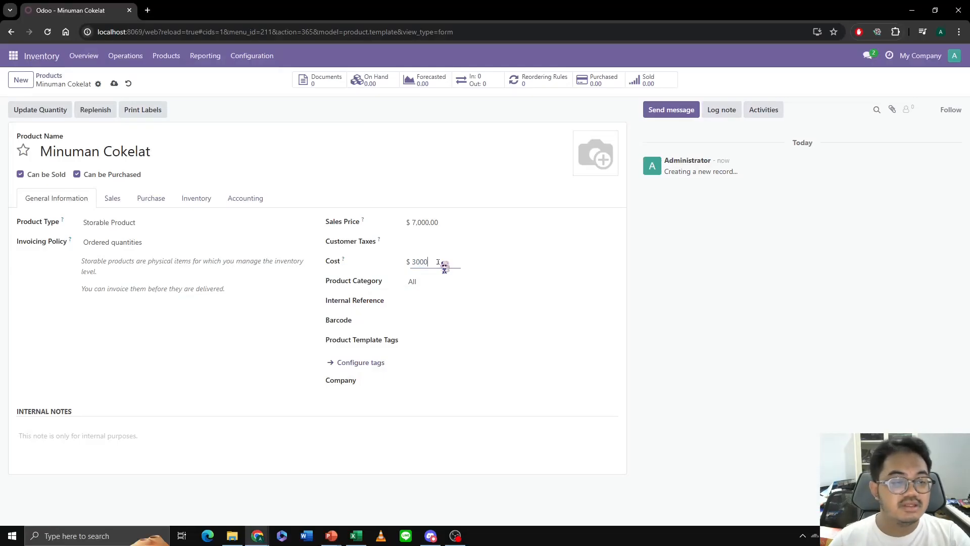
- Upload Iced-Chocolate.webp from the POS folder as the product's image
left_click(582, 169)
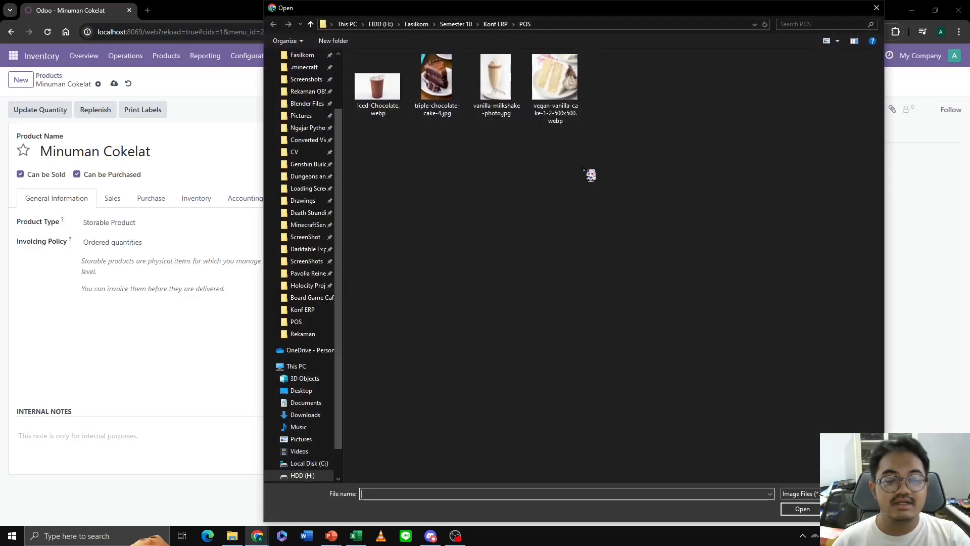
left_click(394, 92)
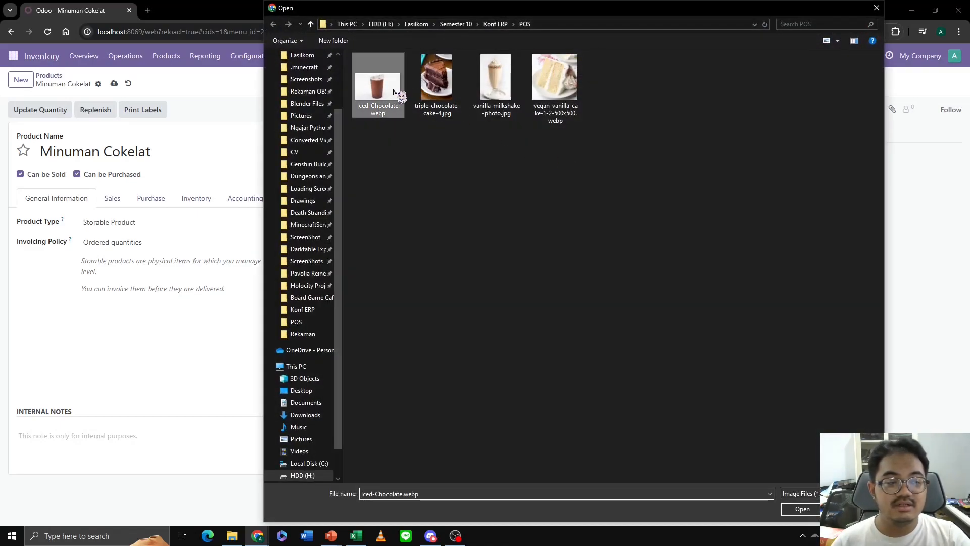
left_click(802, 509)
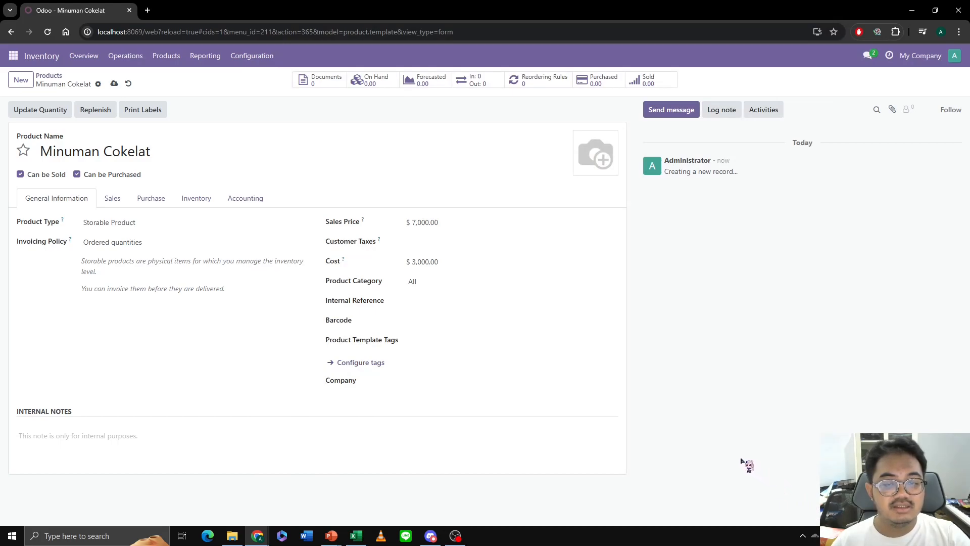
- Make Minuman Cokelat available in POS and assign it a newly created POS category named Minuman
left_click(107, 202)
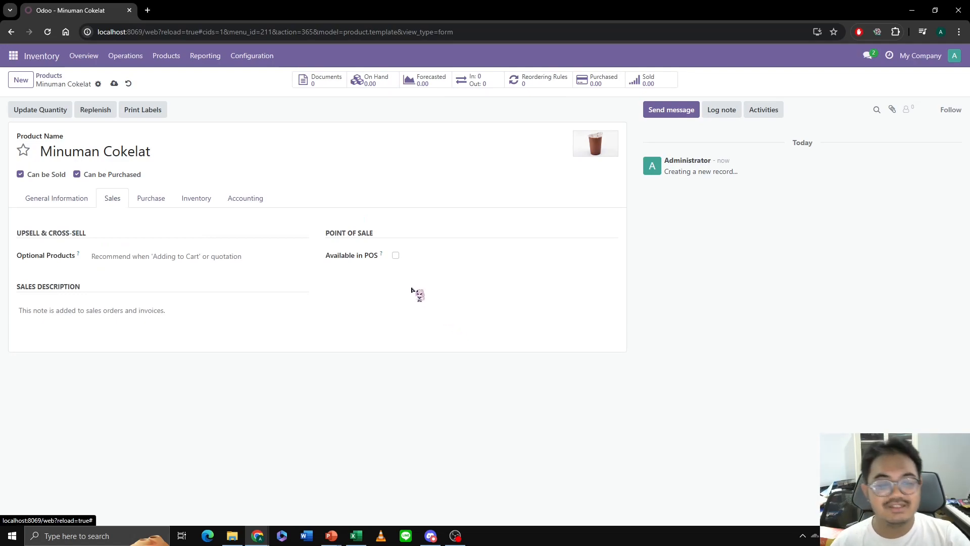
left_click(395, 255)
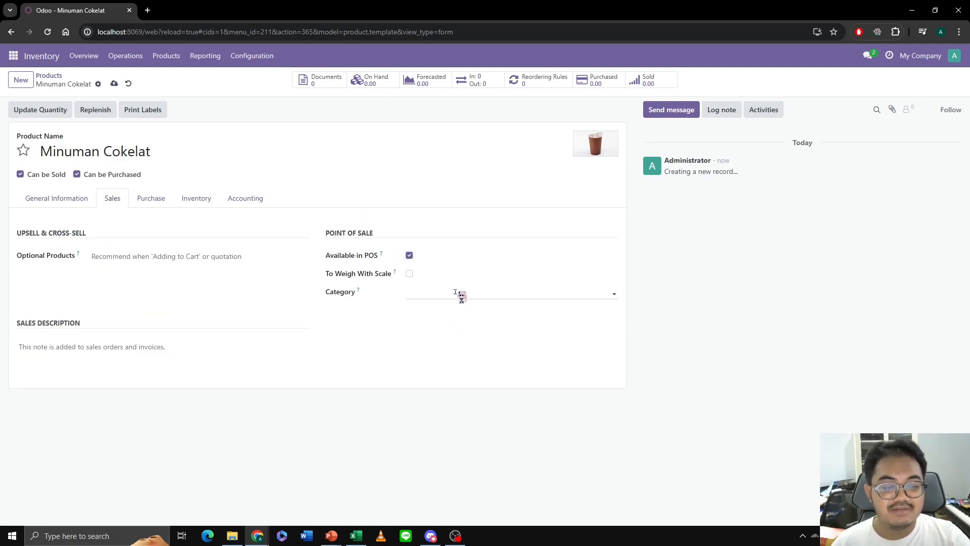
left_click(455, 293)
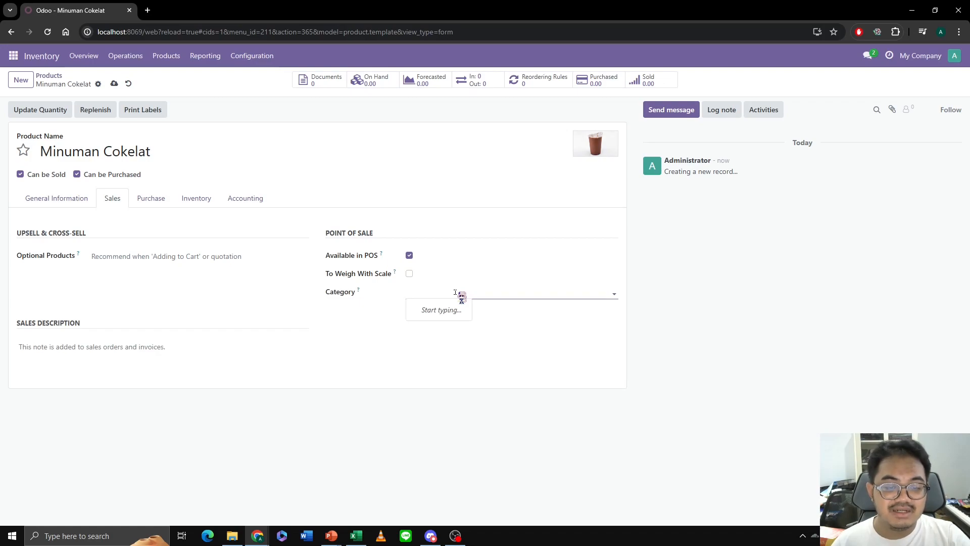
type("Minuman")
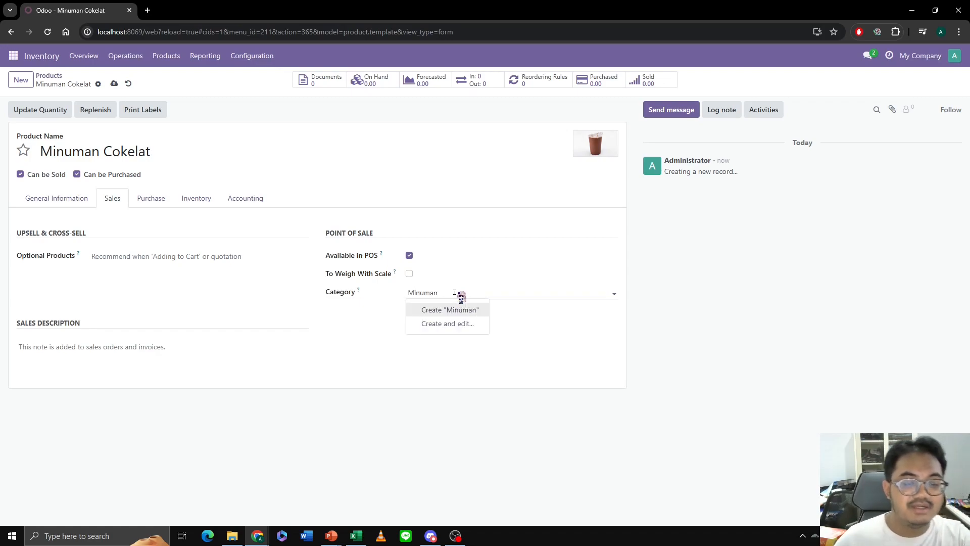
left_click(479, 311)
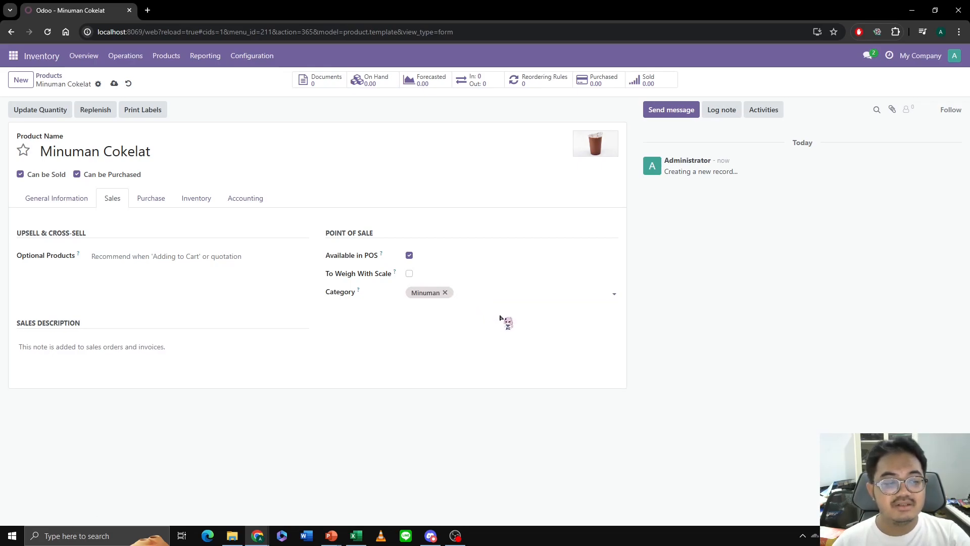
left_click(169, 200)
left_click(201, 199)
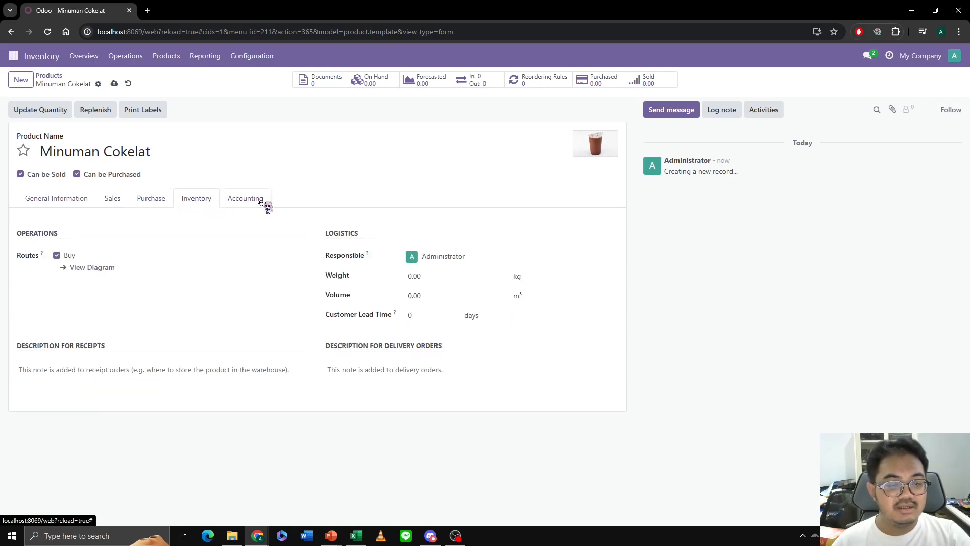
left_click(255, 202)
- Set the internal reference of Minuman Cokelat to M_CKLT
left_click(75, 199)
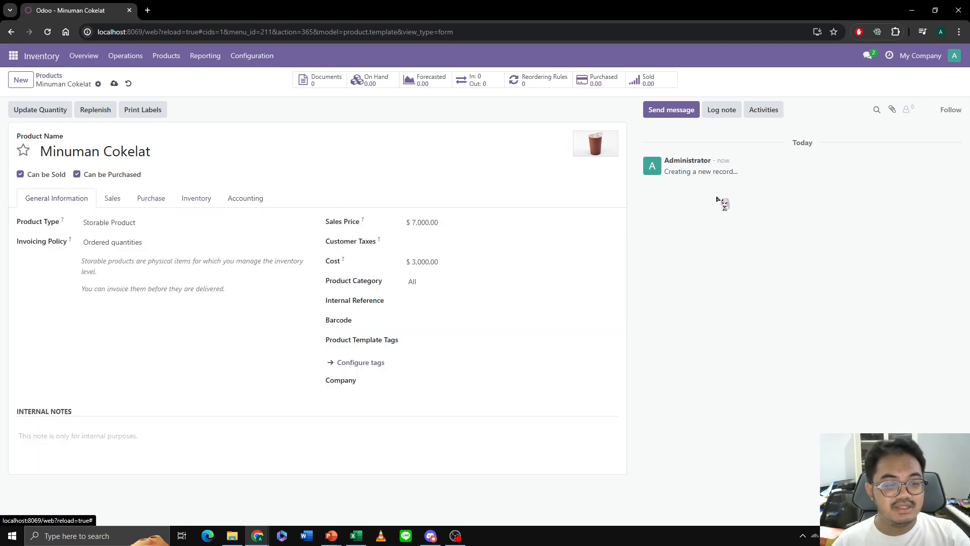
left_click(439, 307)
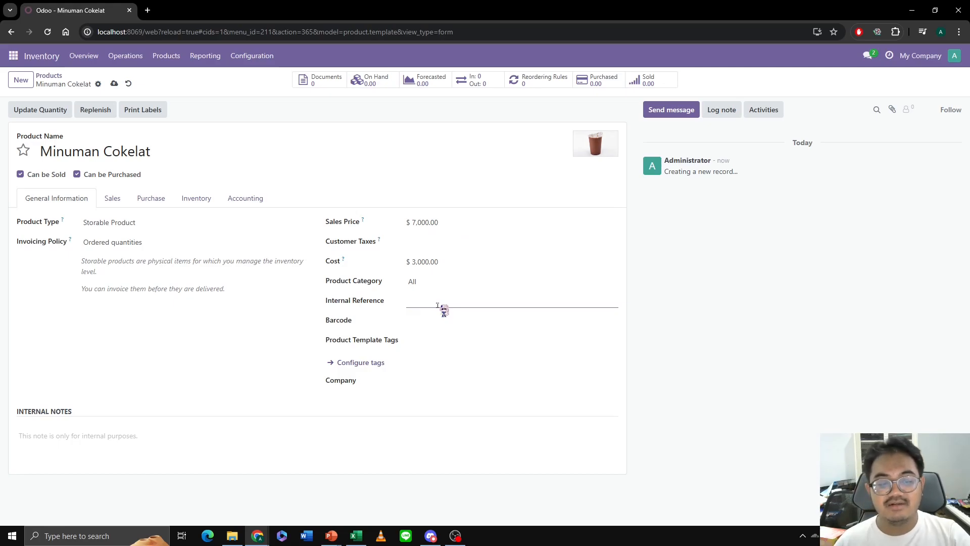
type("M_CKLT")
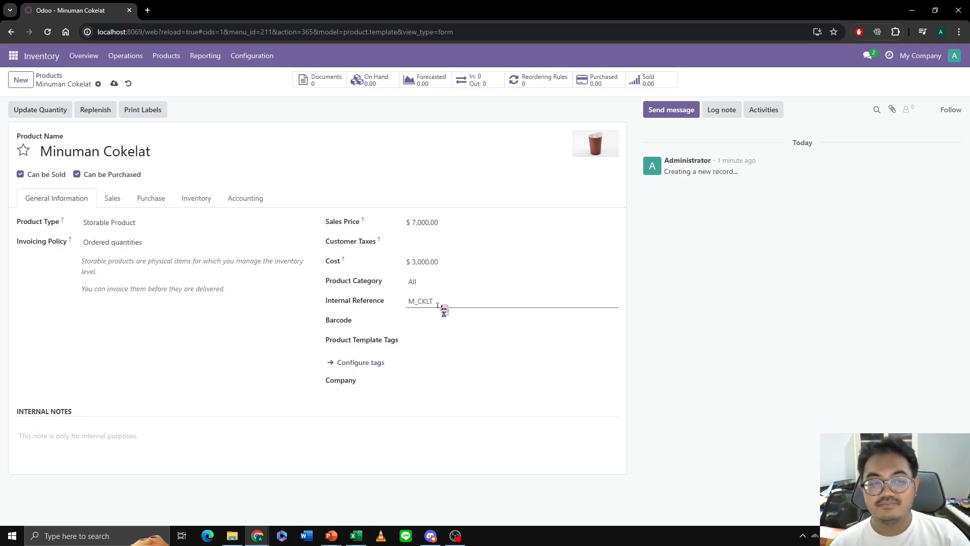
- Start another new product named Minuman Vanilla
left_click(21, 79)
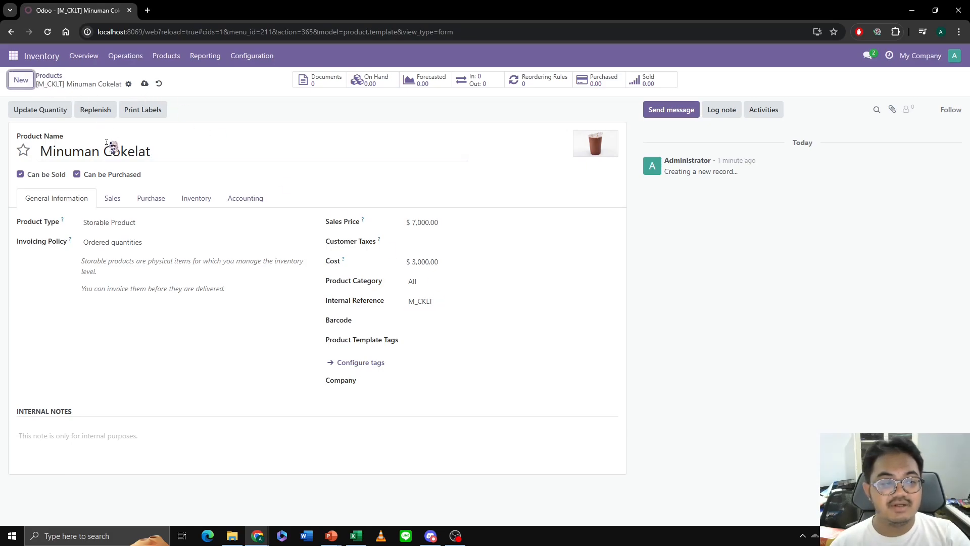
type("Minu")
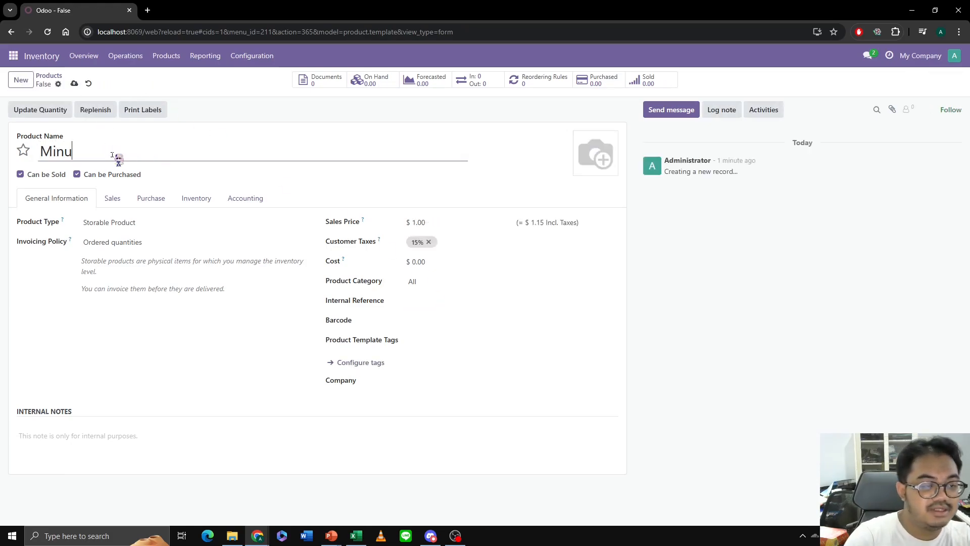
type("man Vanilla")
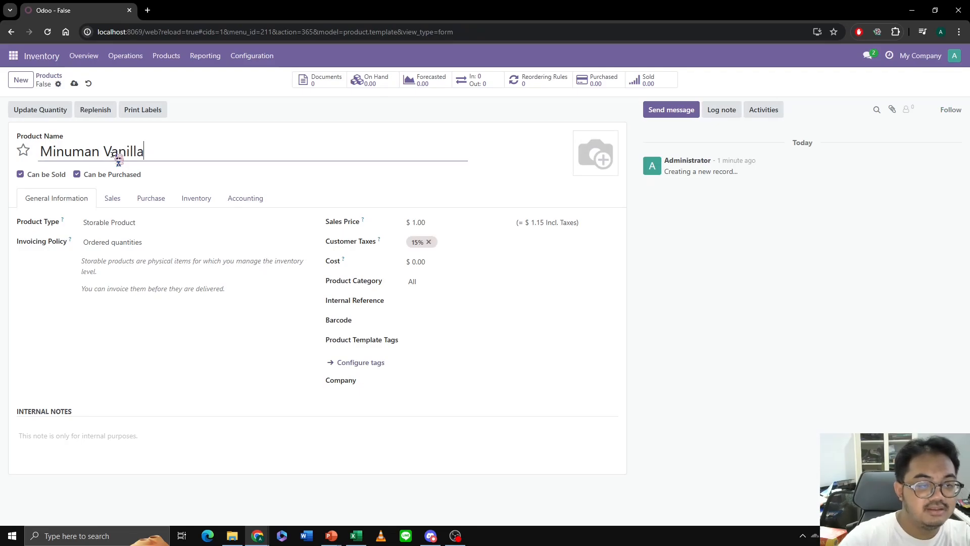
- Remove the 15% customer tax from Minuman Vanilla and set its sales price to 6000 and cost to 2500, following the product slide
key("alt+Tab")
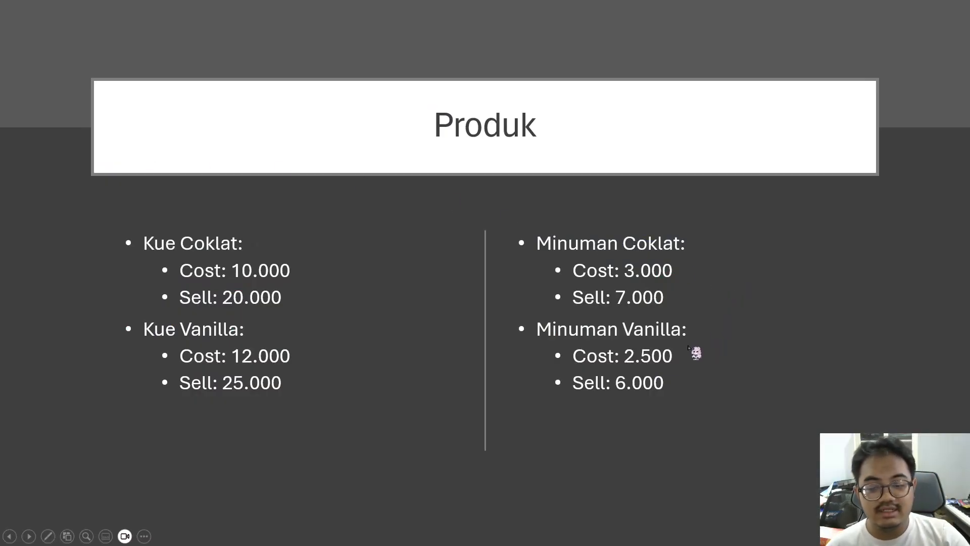
key("alt+Tab")
left_click(442, 223)
key("alt+Tab")
key("alt+Tab")
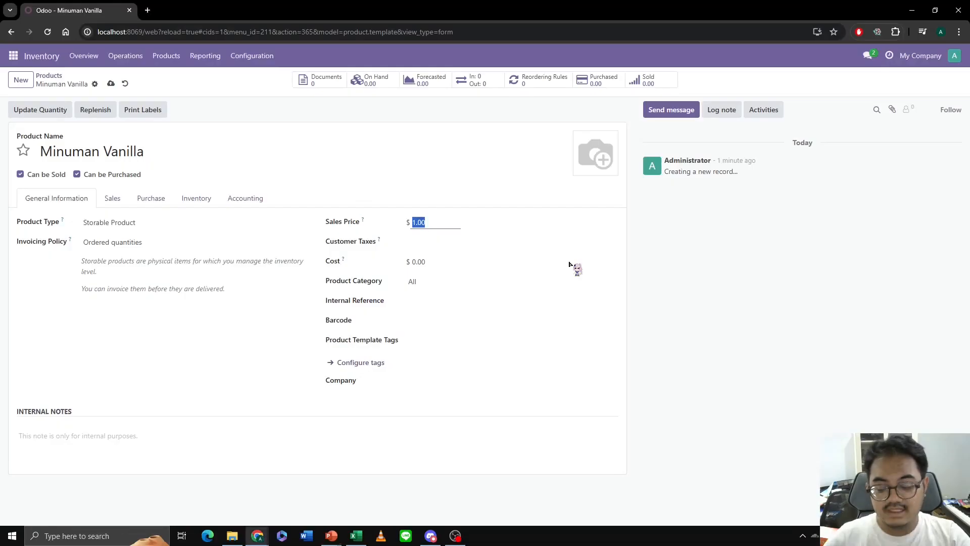
type("6000")
left_click(429, 262)
type("2500")
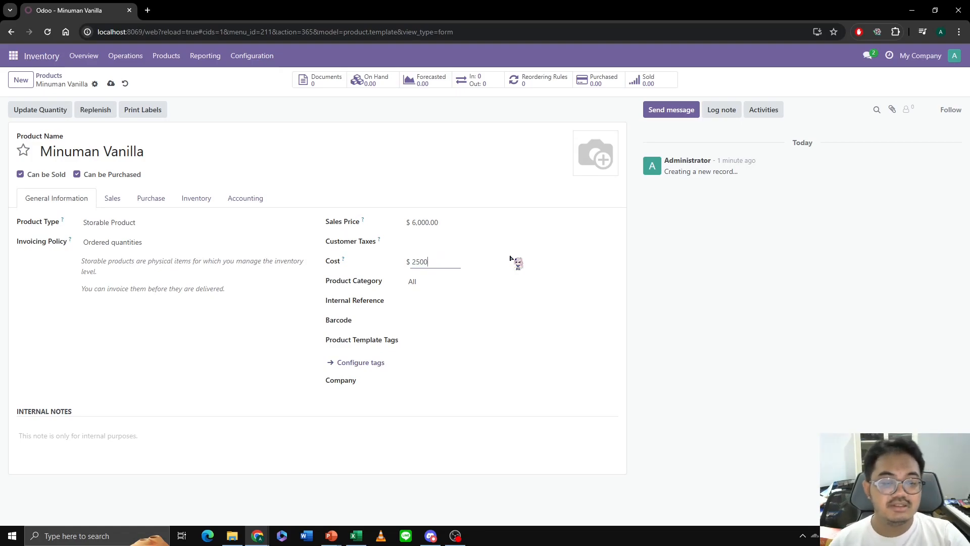
- Set the internal reference of Minuman Vanilla to M_VNLA
left_click(445, 303)
type("M")
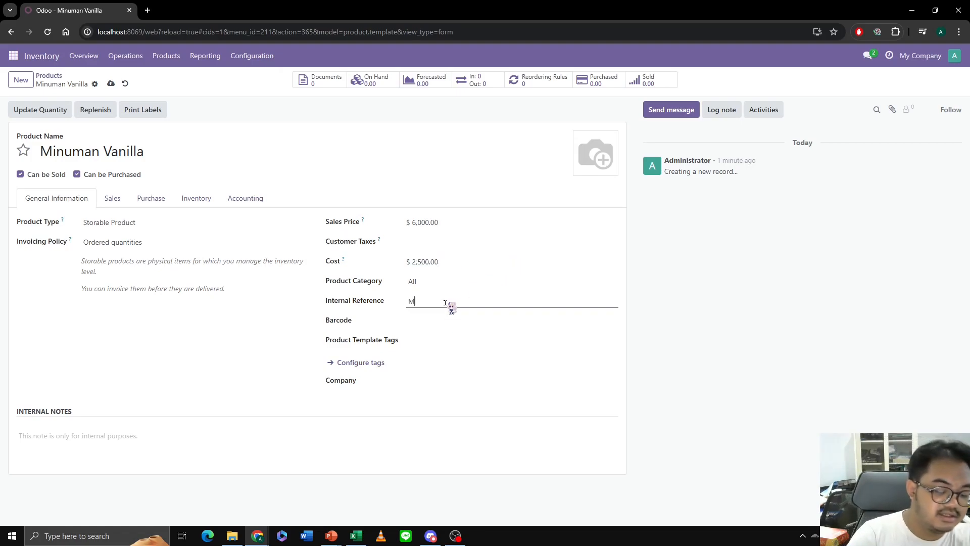
type("_VNLA")
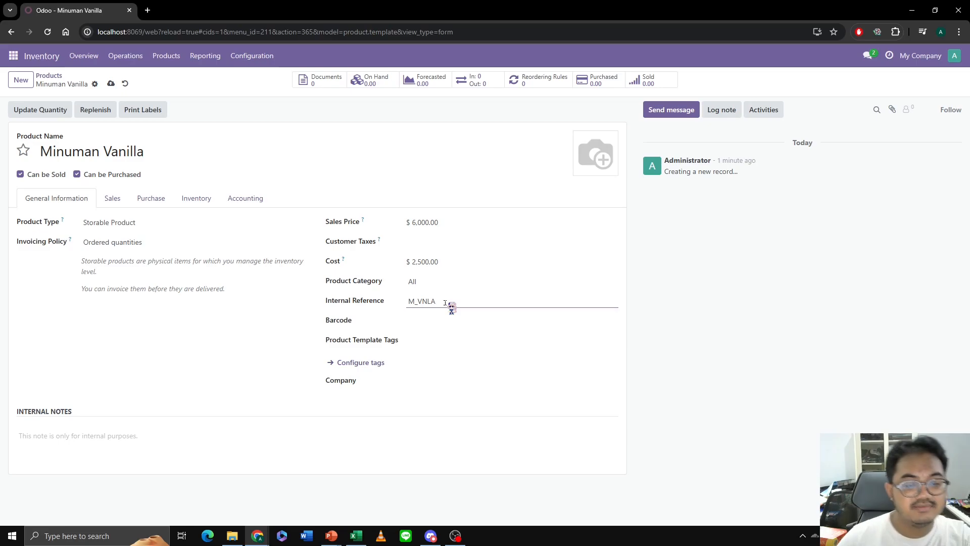
- Make Minuman Vanilla available in POS under the Minuman category and upload vanilla-milkshake-photo.jpg as its product image
left_click(120, 200)
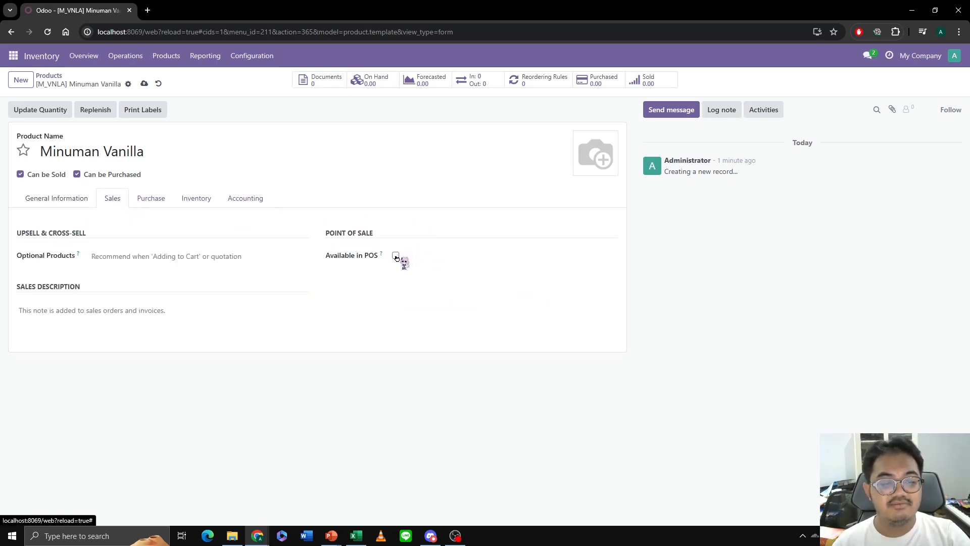
left_click(396, 256)
left_click(587, 168)
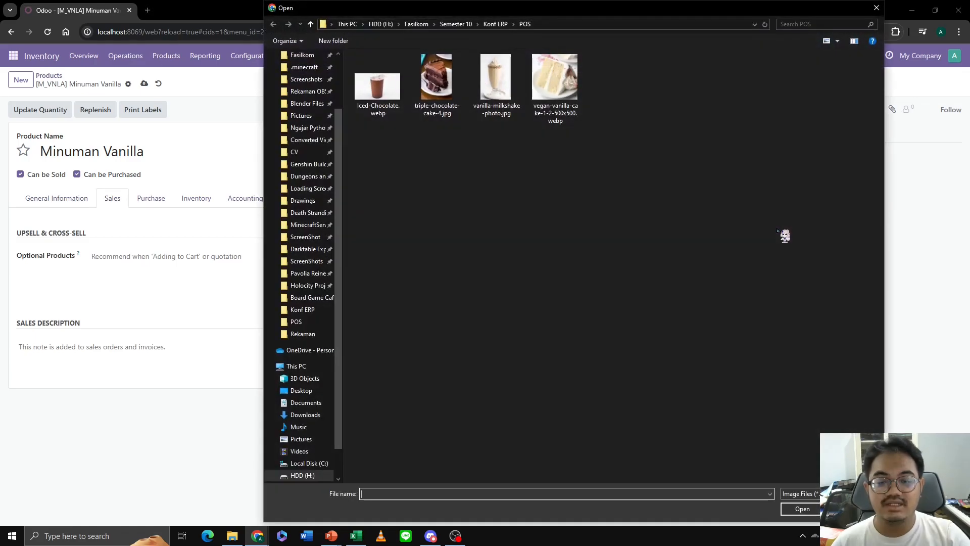
left_click(510, 91)
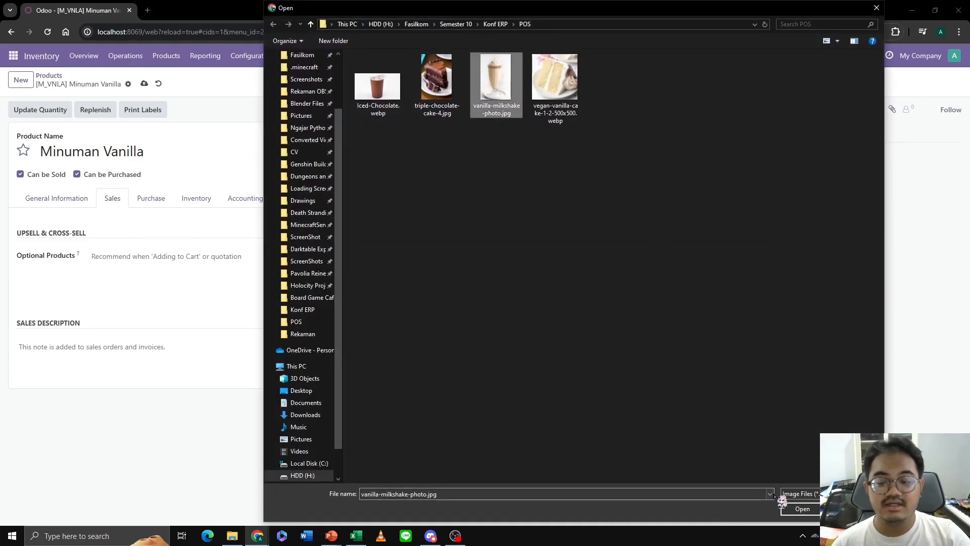
left_click(798, 508)
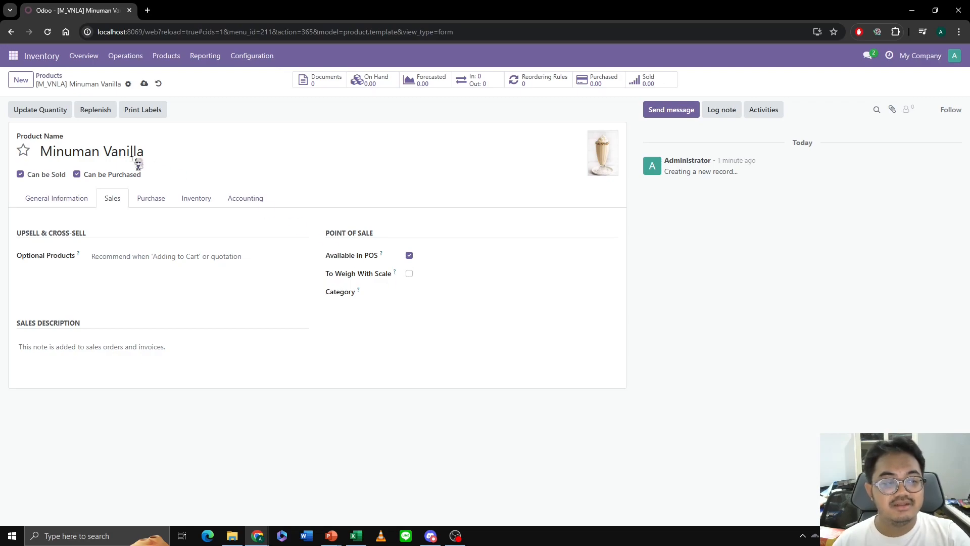
left_click(407, 293)
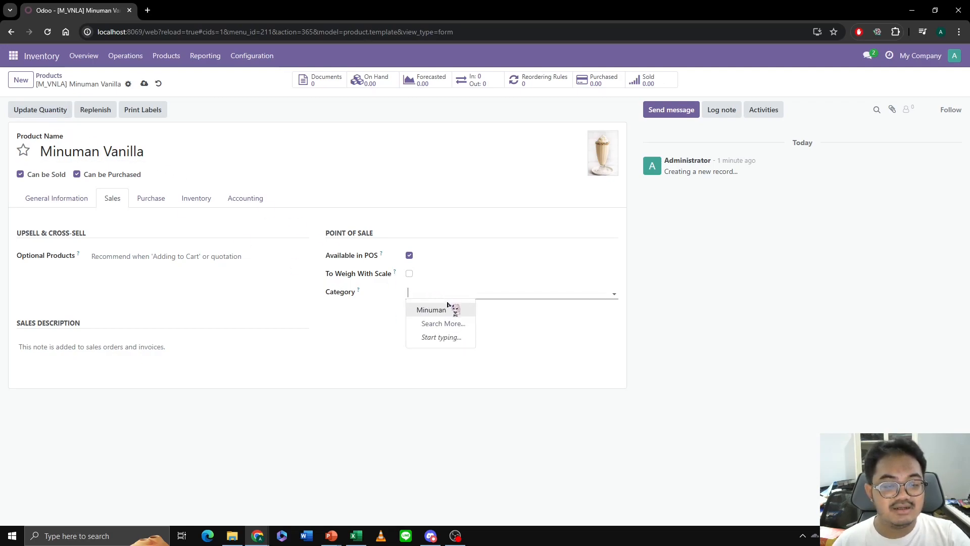
left_click(443, 308)
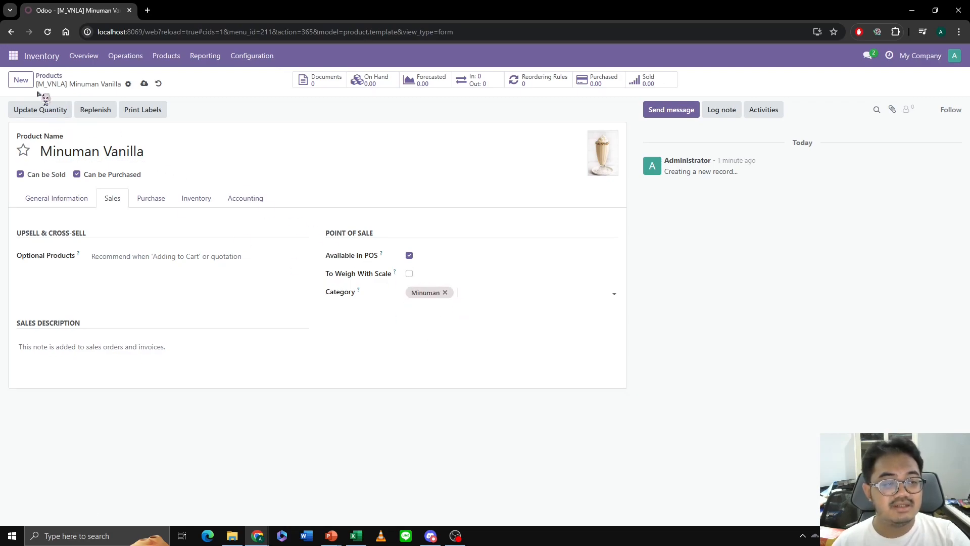
- Start a new product named Kue Cokelat and remove its 15% customer tax
left_click(21, 79)
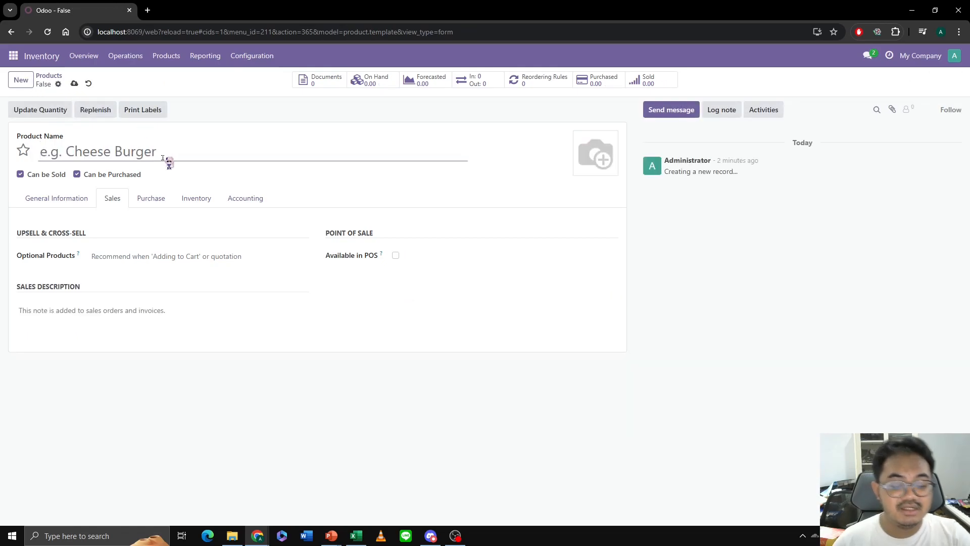
type("Kue Cokela")
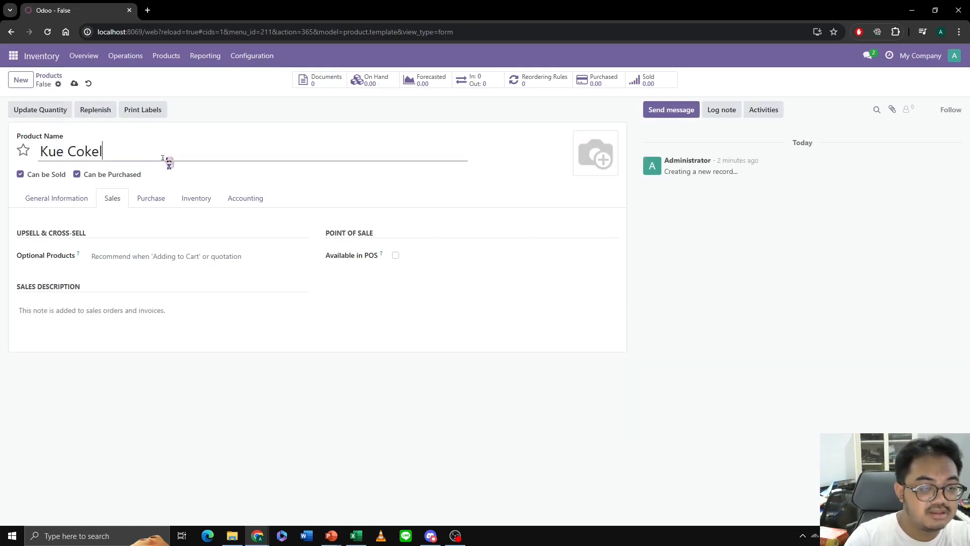
type("t")
left_click(53, 198)
left_click(440, 242)
- Set the Kue Cokelat sales price to 20000, its cost to 10000 and its internal reference to K_CKLT
left_click(438, 224)
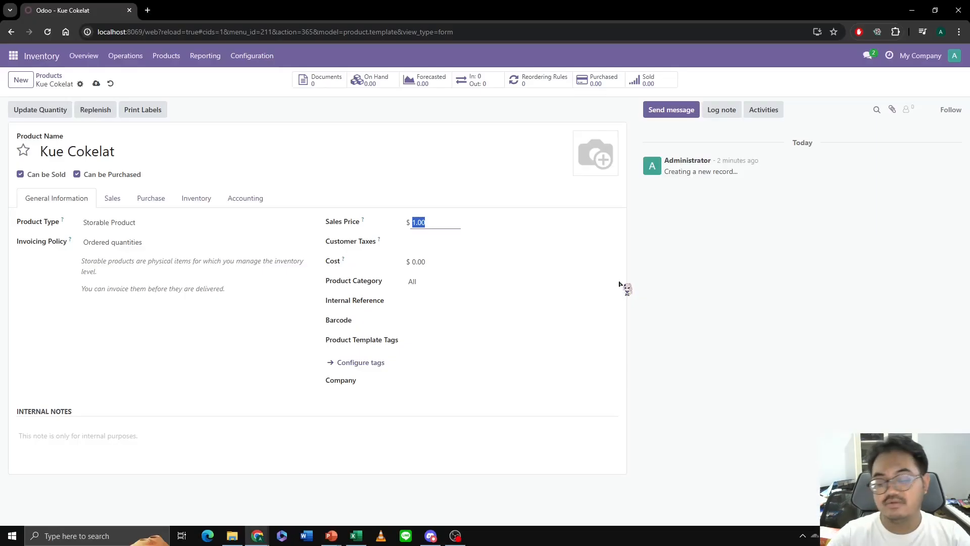
type("20000")
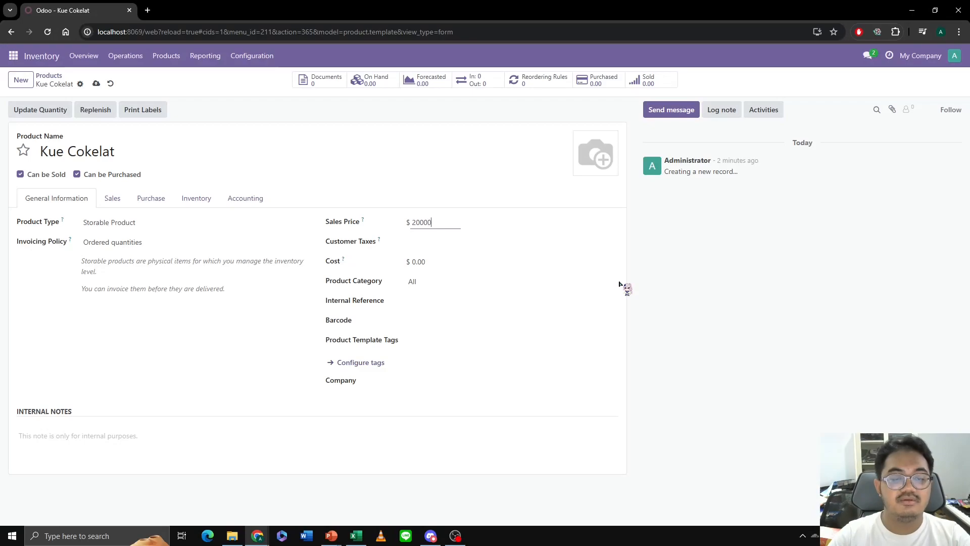
left_click(429, 261)
type("10000")
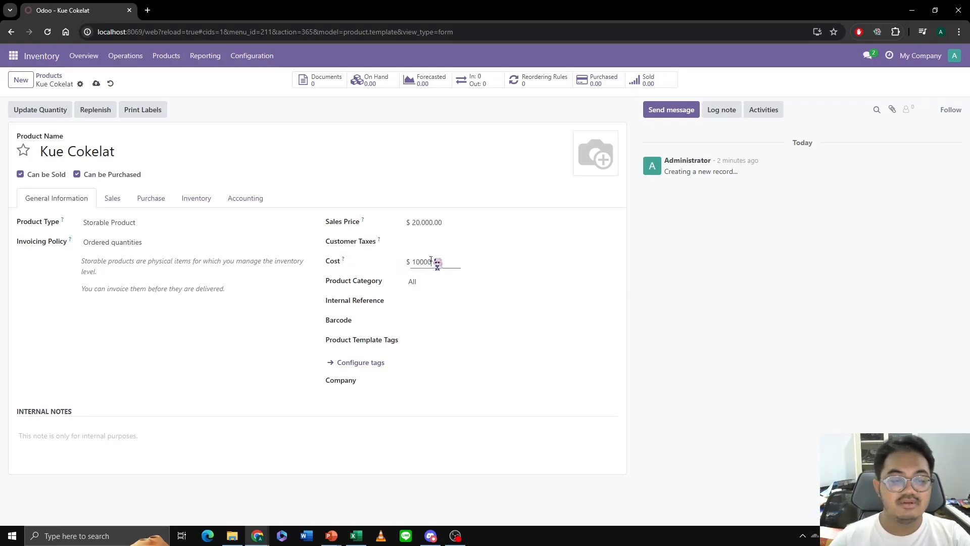
left_click(444, 305)
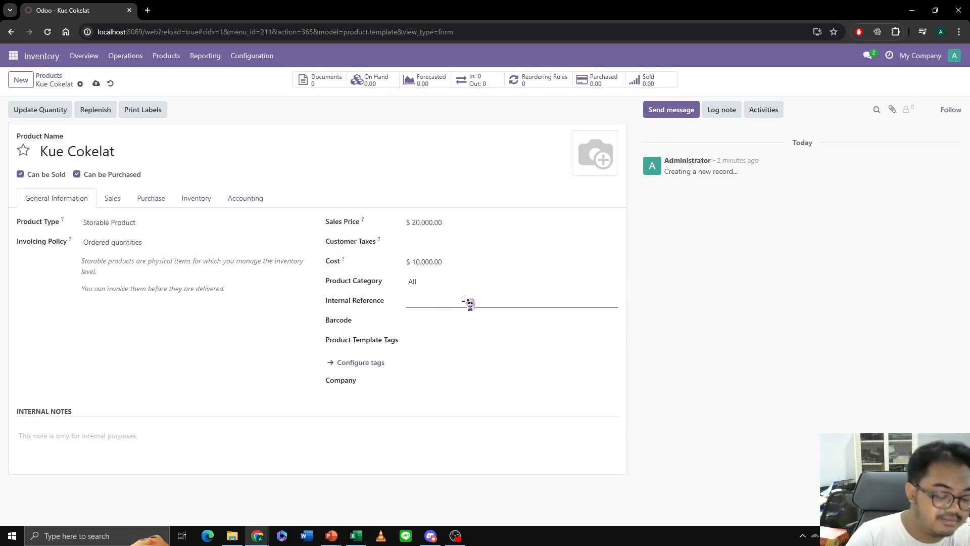
type("K_CKLT")
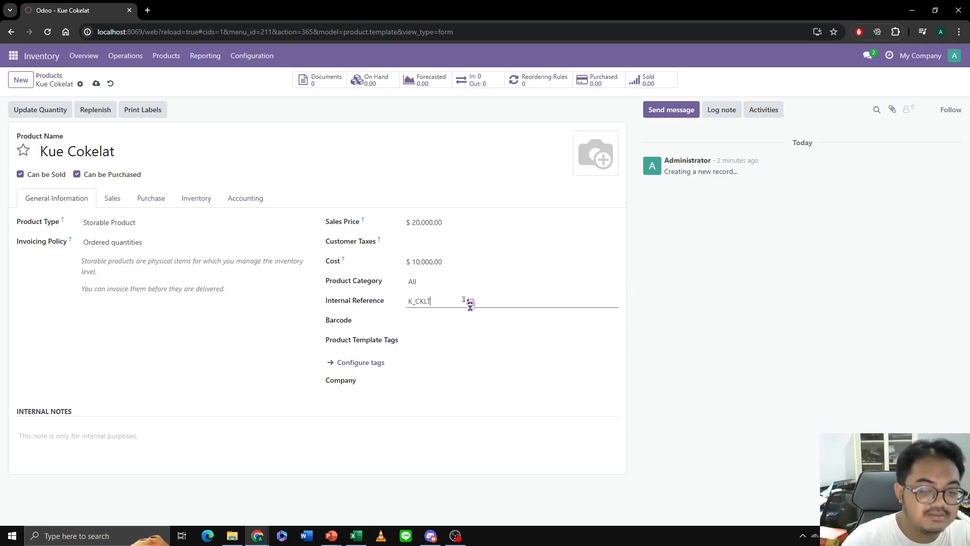
- Make Kue Cokelat available in POS and assign it a newly created POS category named Kue
left_click(122, 206)
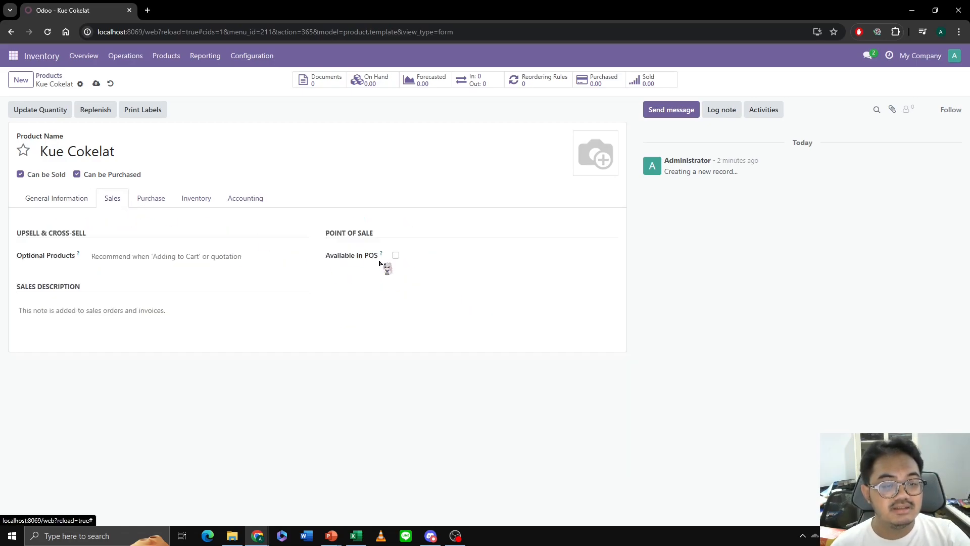
left_click(396, 256)
left_click(477, 293)
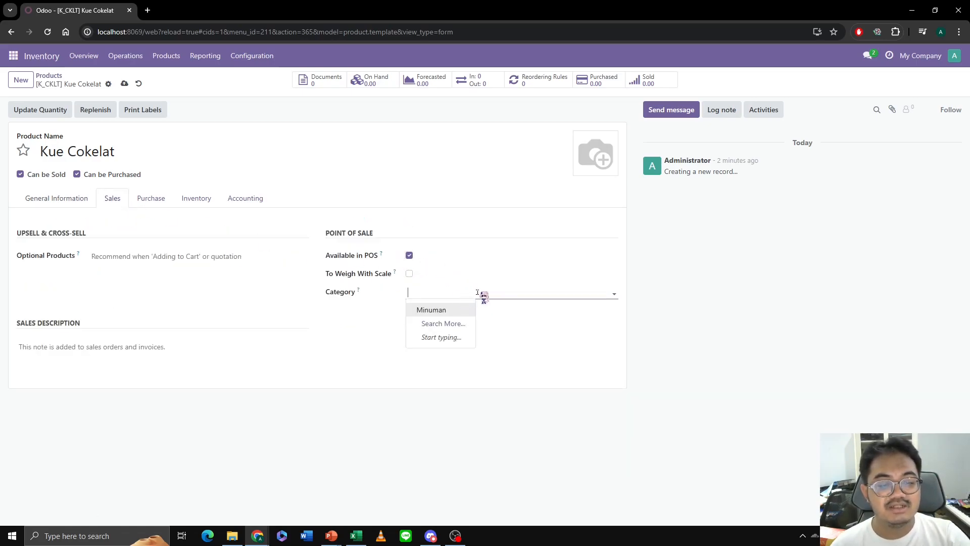
type("Kue")
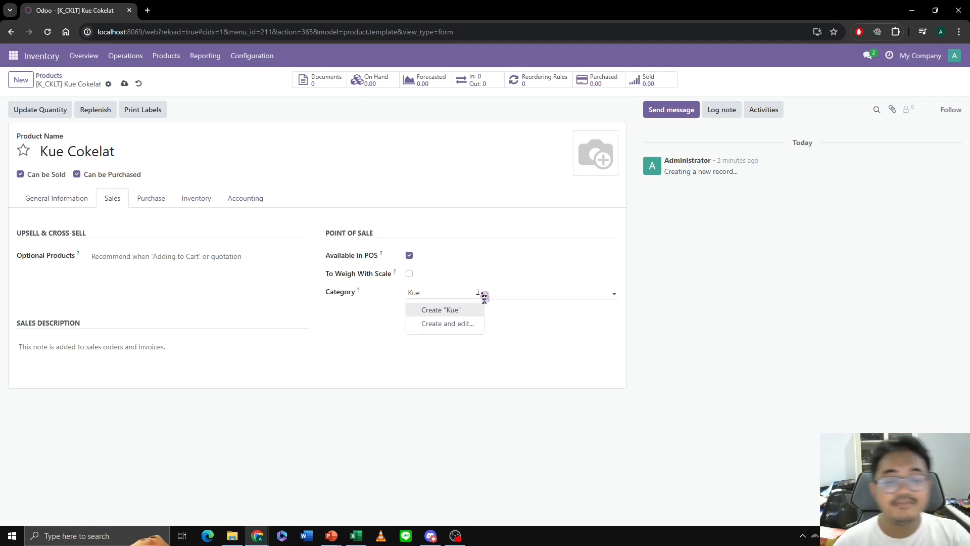
left_click(467, 310)
- Upload triple-chocolate-cake-4.jpg as the product image of Kue Cokelat
left_click(592, 175)
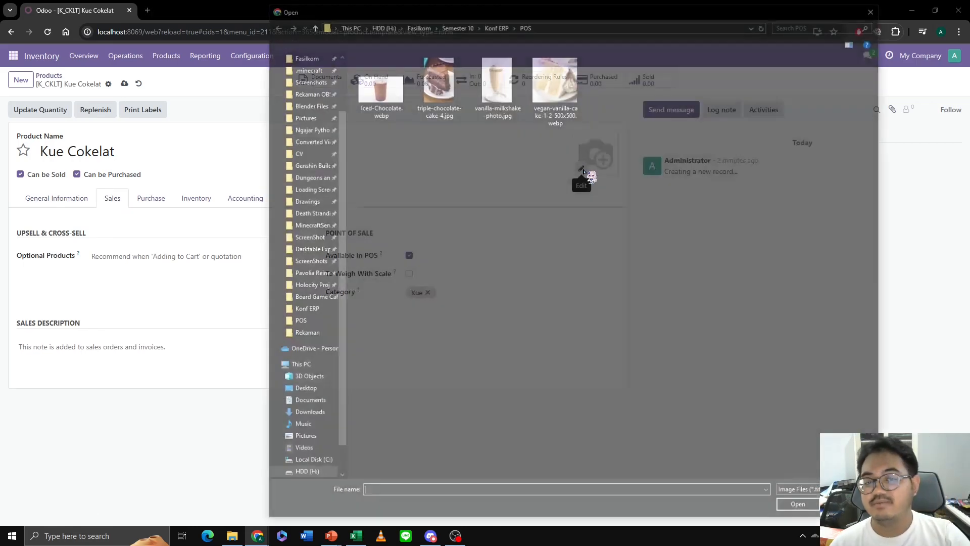
left_click(436, 78)
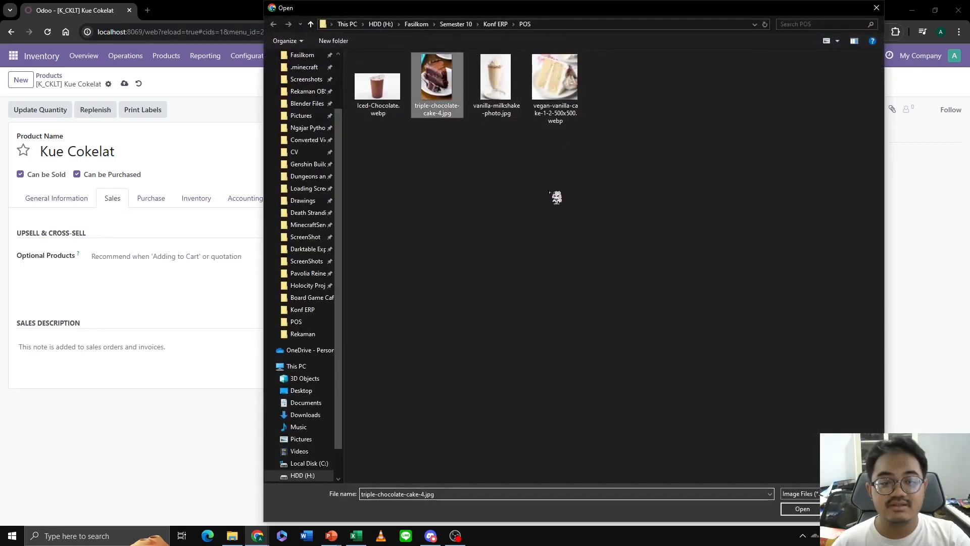
left_click(802, 509)
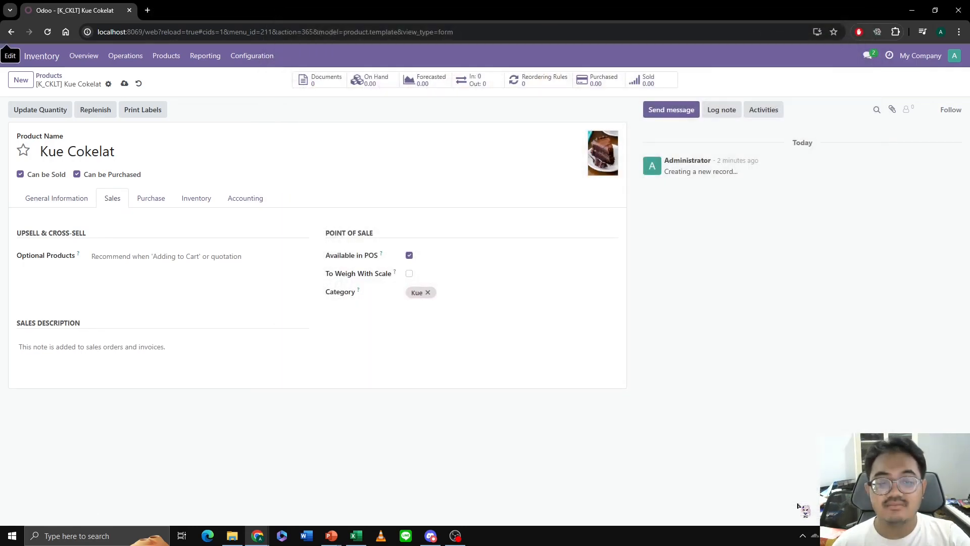
- Start a new product named Kue Vanilla
left_click(25, 80)
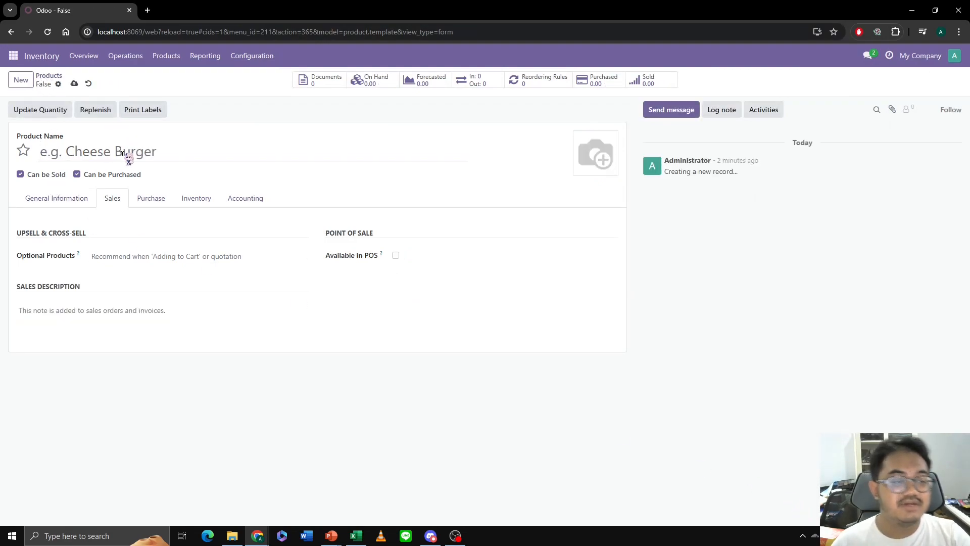
type("Kue Va")
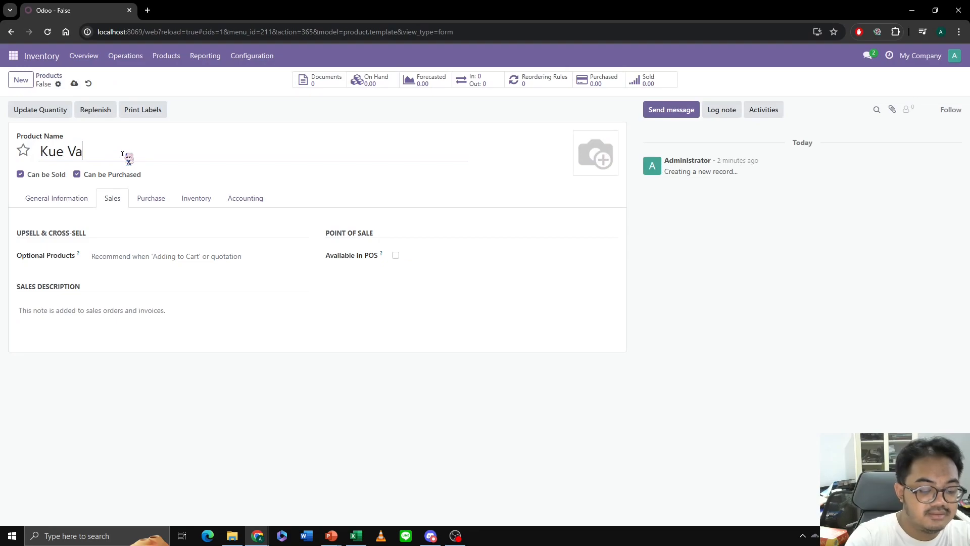
type("nilla")
- Price Kue Vanilla at 25000 without customer tax, with a cost of 12000 and the internal reference K_VNLA
left_click(63, 196)
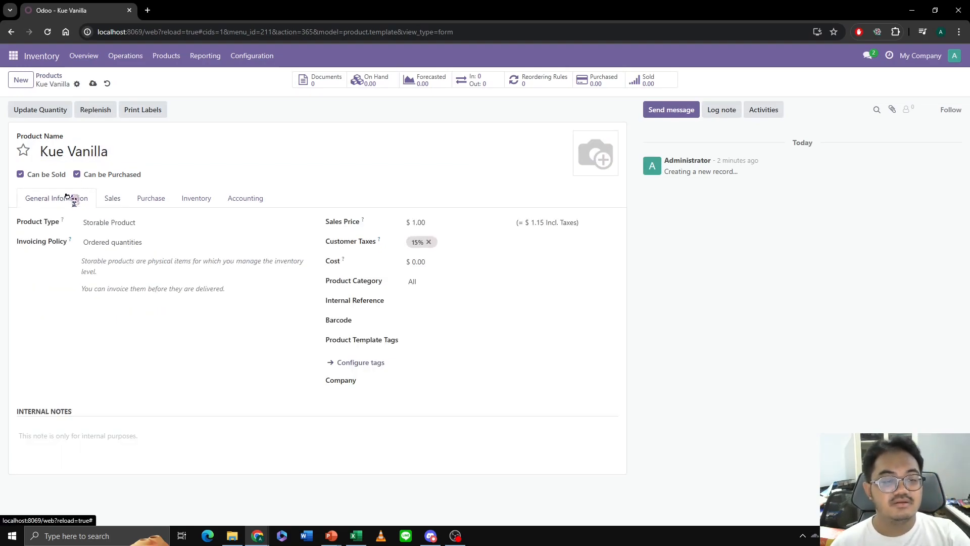
left_click(429, 220)
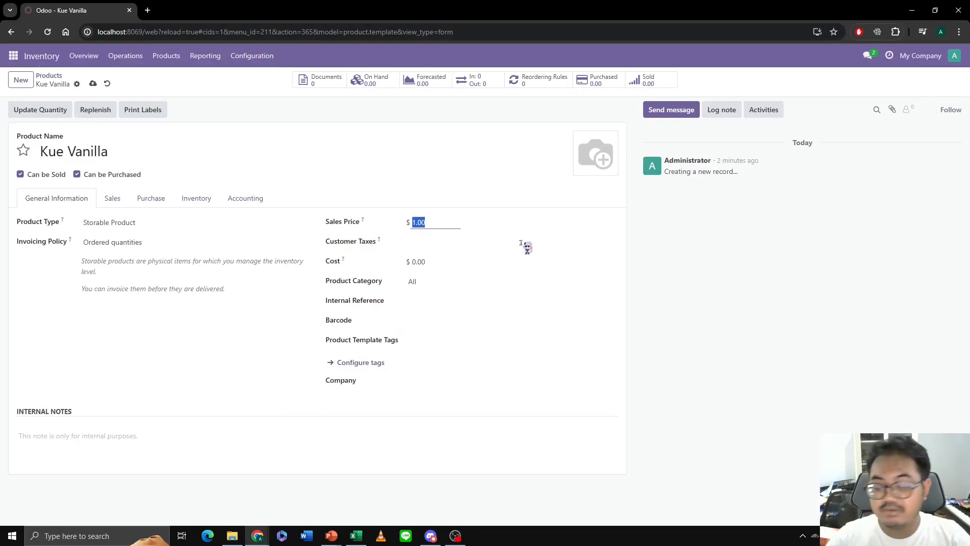
type("25000")
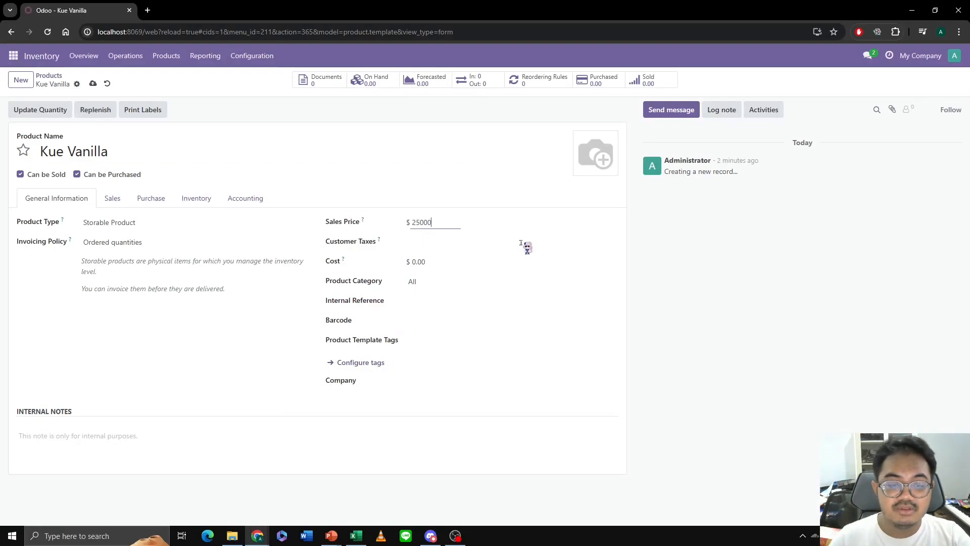
left_click(434, 263)
type("12000")
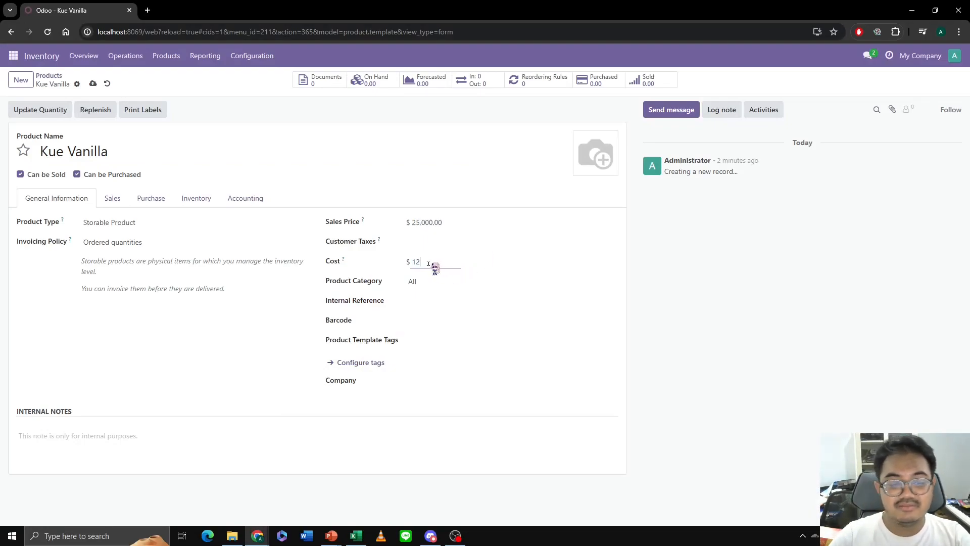
left_click(424, 302)
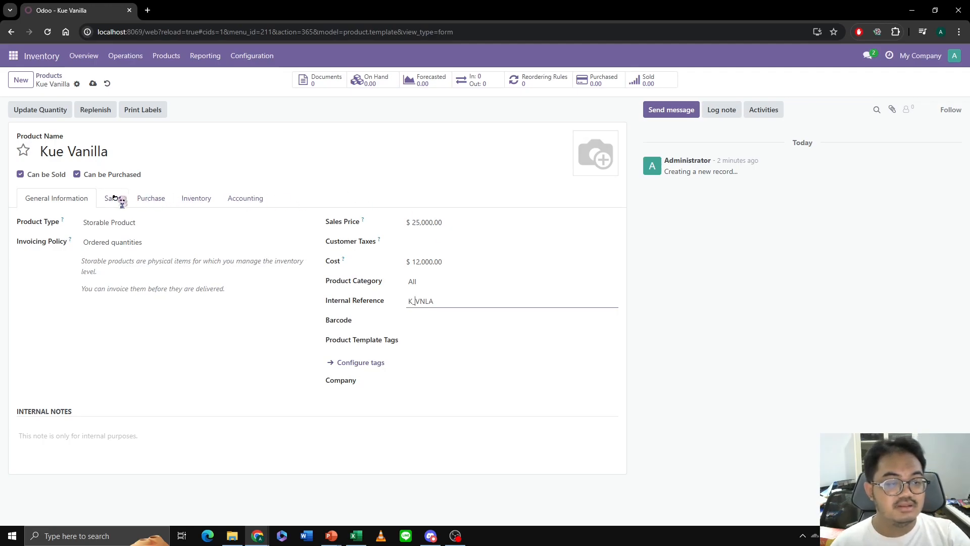
- Make Kue Vanilla available in POS and assign it the existing POS category Kue
left_click(112, 198)
left_click(396, 255)
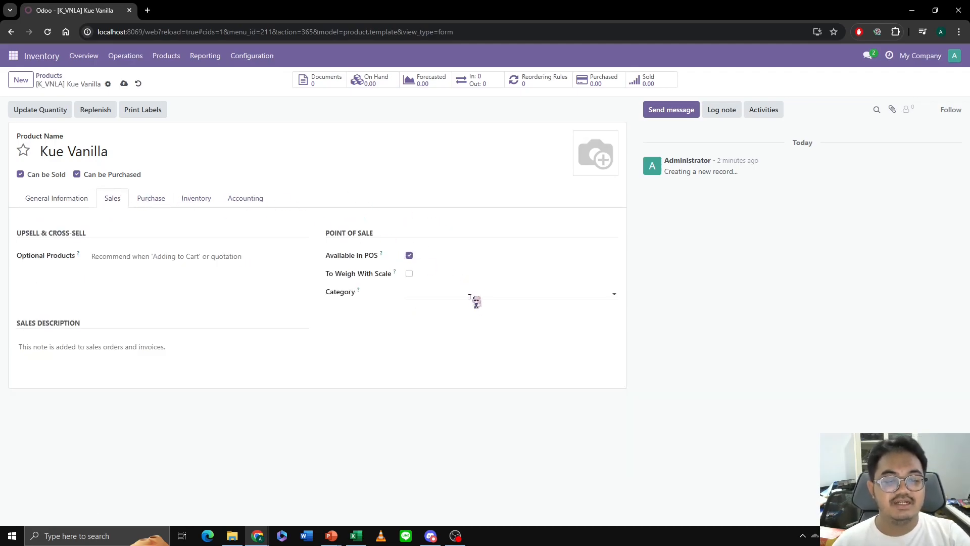
left_click(476, 295)
left_click(455, 310)
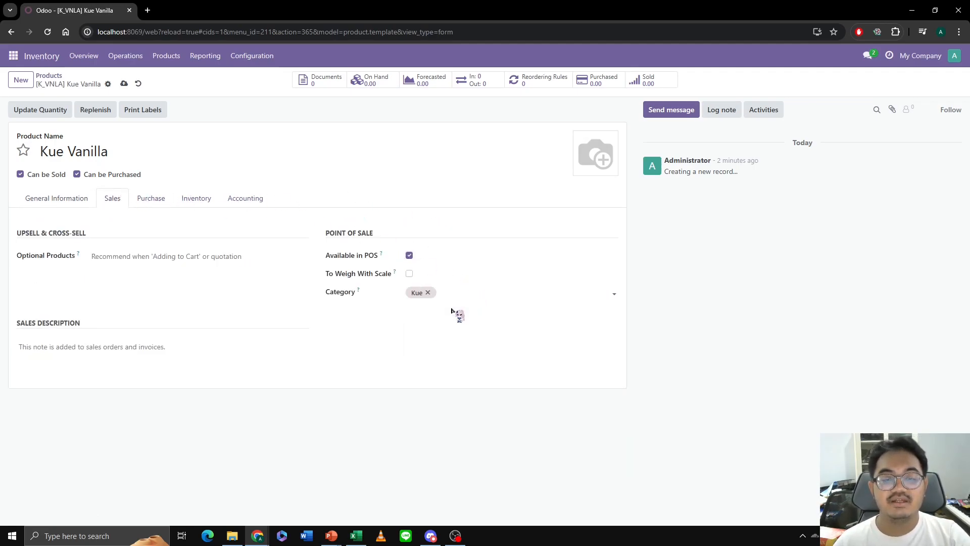
- Upload vegan-vanilla-cake-1-2-500x500.webp as the Kue Vanilla product image and return to the product list
left_click(587, 173)
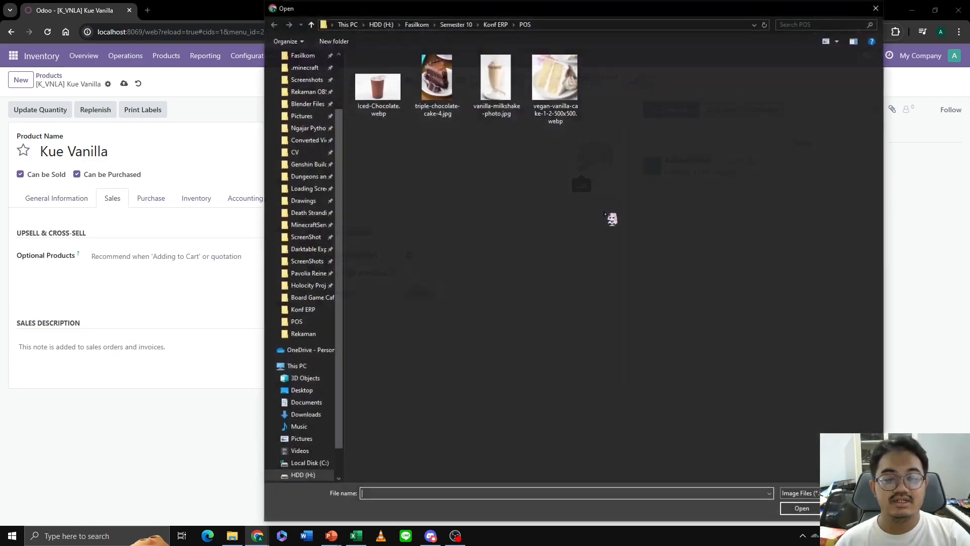
left_click(540, 96)
left_click(802, 509)
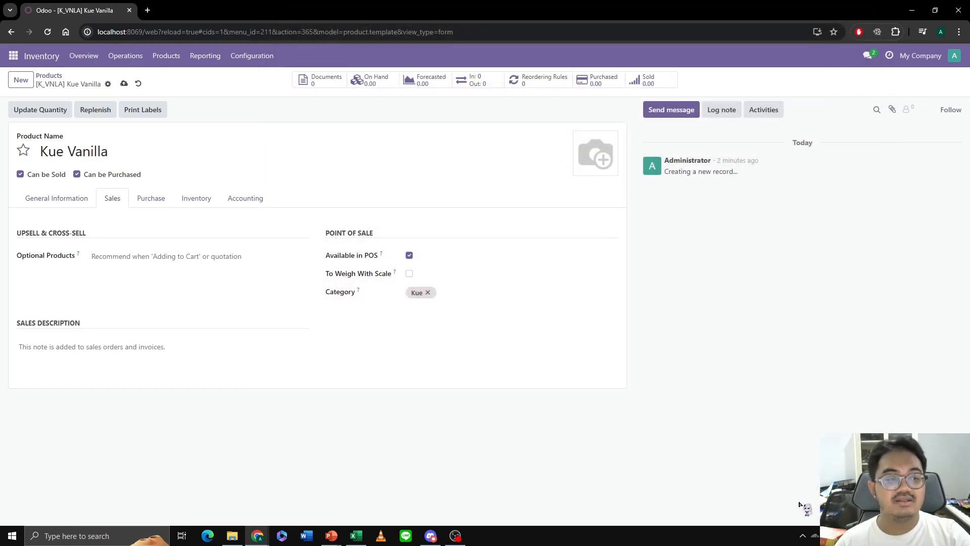
left_click(49, 76)
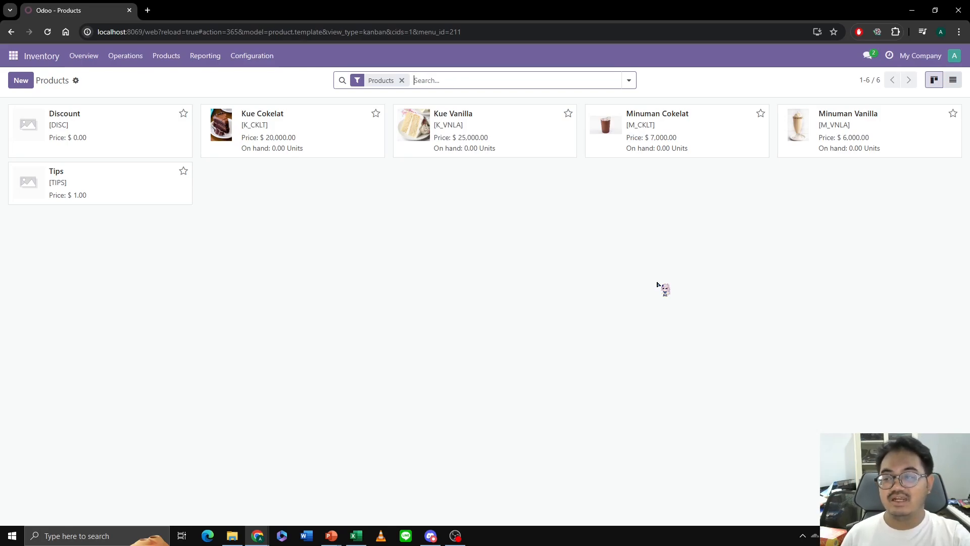
- Update the on-hand quantity of Kue Cokelat to 100 units
left_click(325, 130)
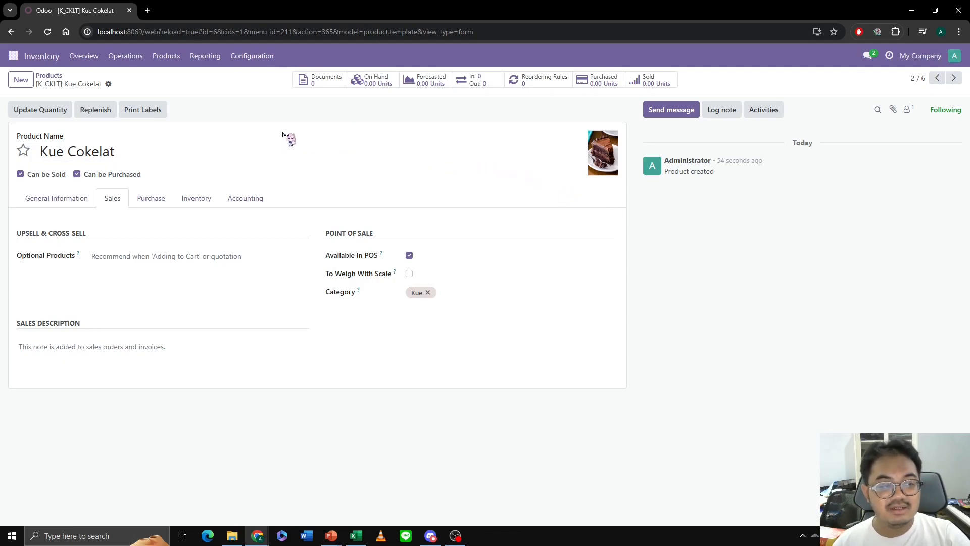
left_click(57, 112)
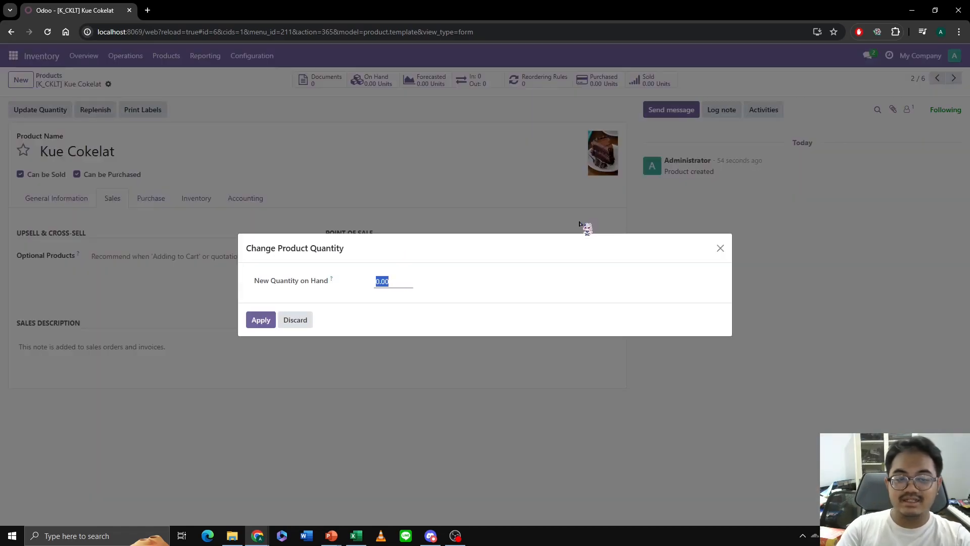
type("100")
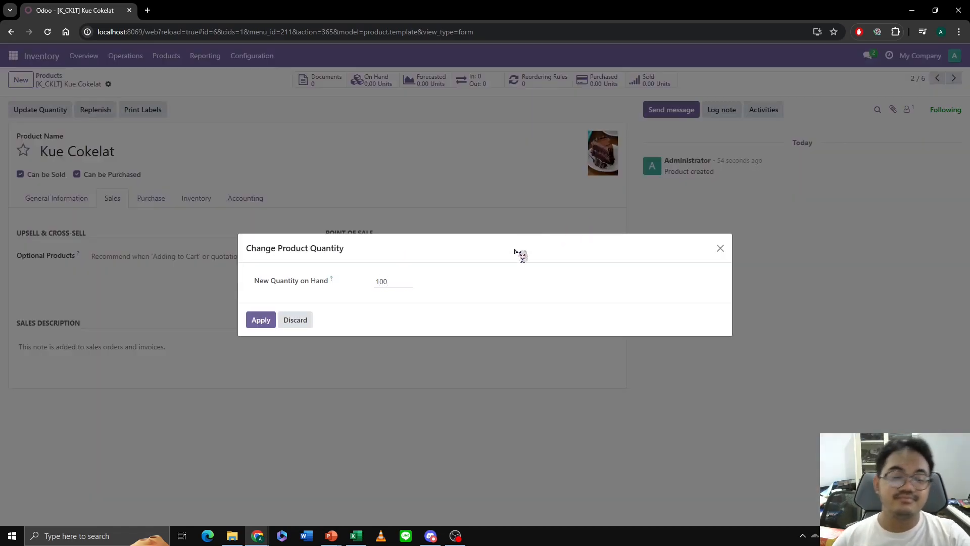
left_click(260, 320)
- Update the on-hand quantity of the following product, Kue Vanilla, to 100 units
left_click(953, 78)
left_click(40, 110)
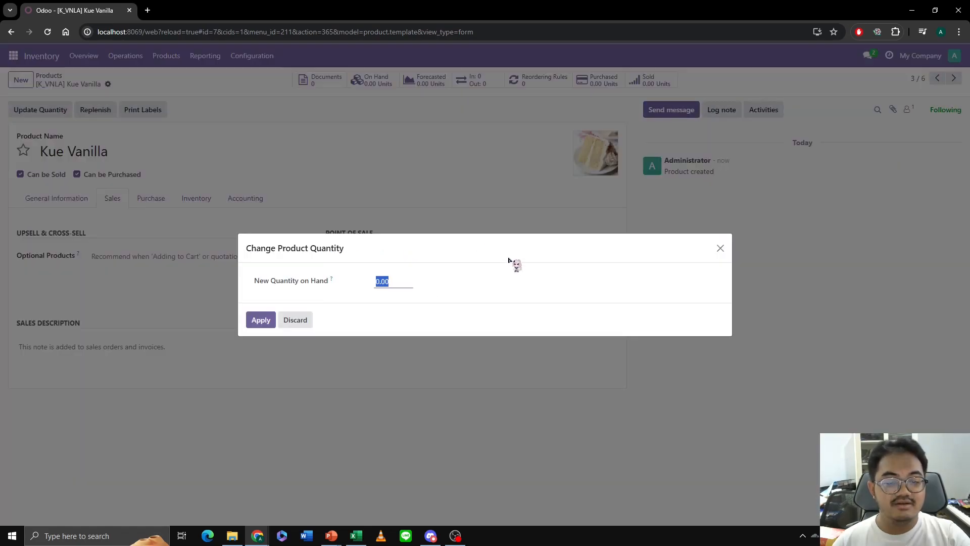
type("100")
left_click(271, 319)
- Update the on-hand quantity of Minuman Cokelat to 100 units
left_click(953, 78)
left_click(62, 110)
type("100")
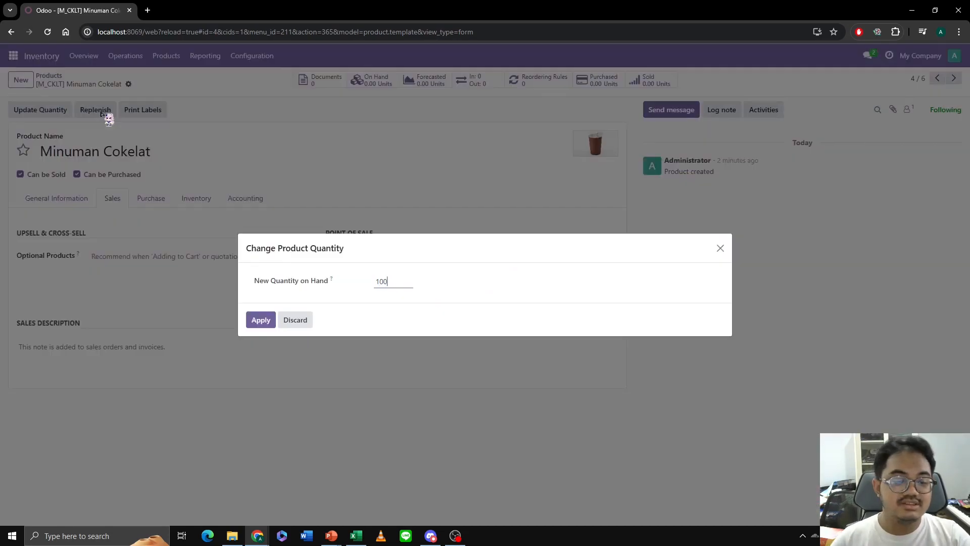
left_click(261, 320)
- Update the on-hand quantity of Minuman Vanilla to 100 units and return to the product list
left_click(953, 77)
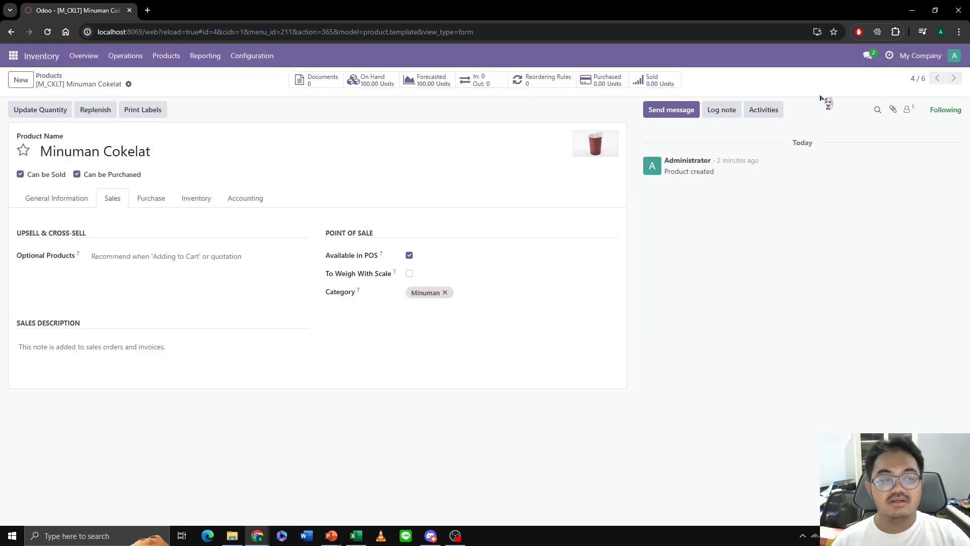
left_click(42, 109)
type("100")
left_click(261, 320)
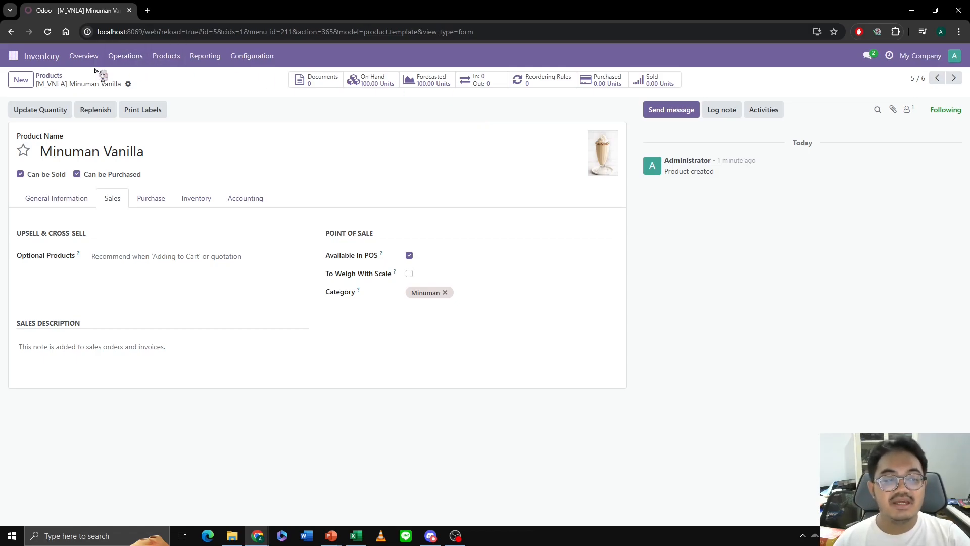
left_click(51, 76)
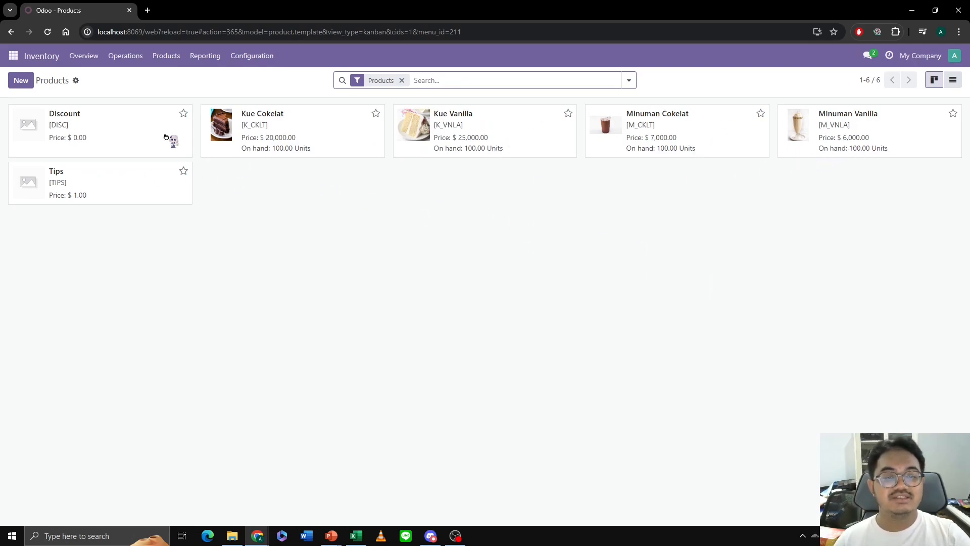
- Open the Point of Sale settings and check which shops can be selected there
left_click(14, 54)
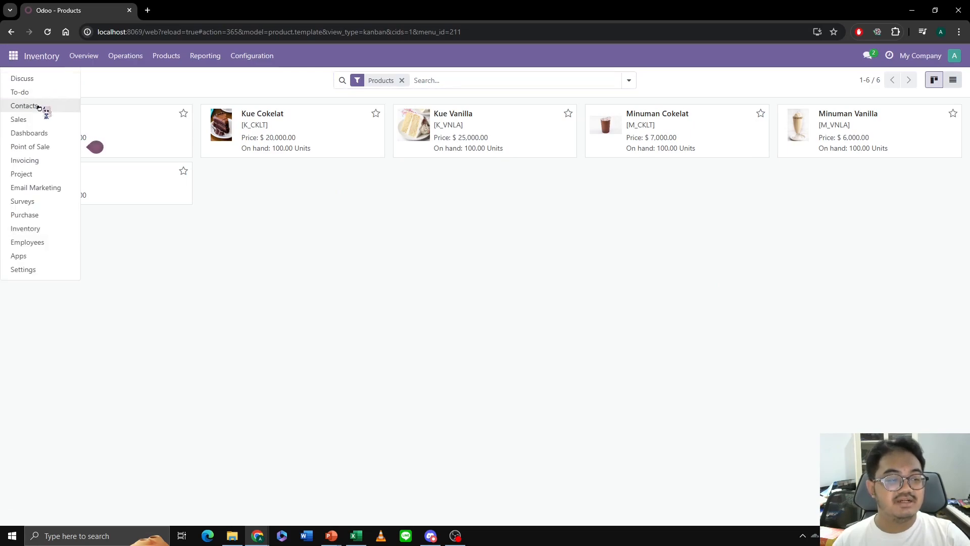
left_click(45, 146)
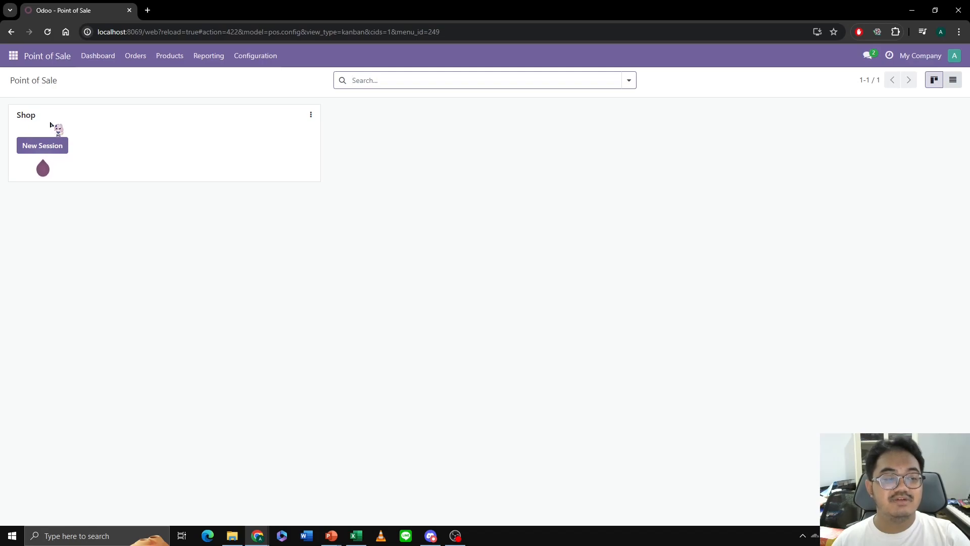
mouse_move(49, 146)
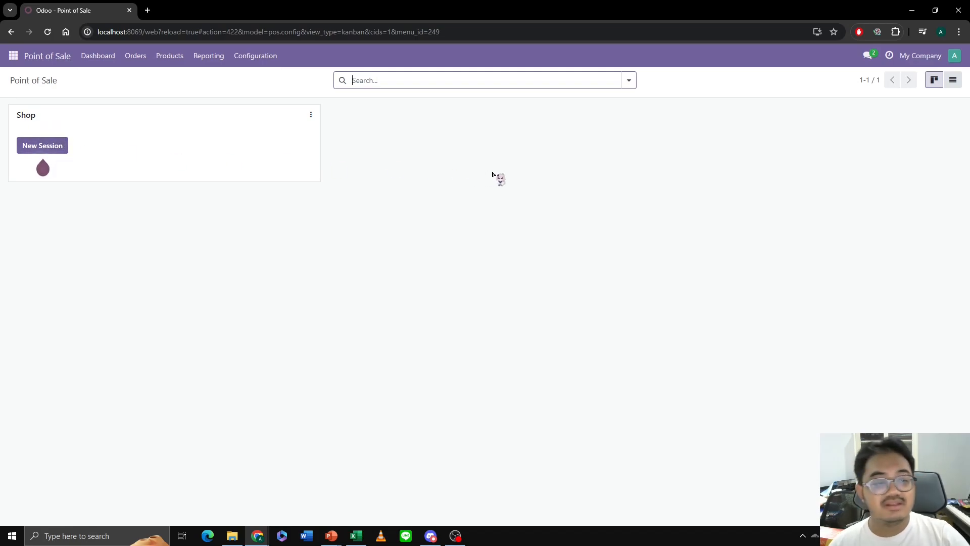
left_click(272, 61)
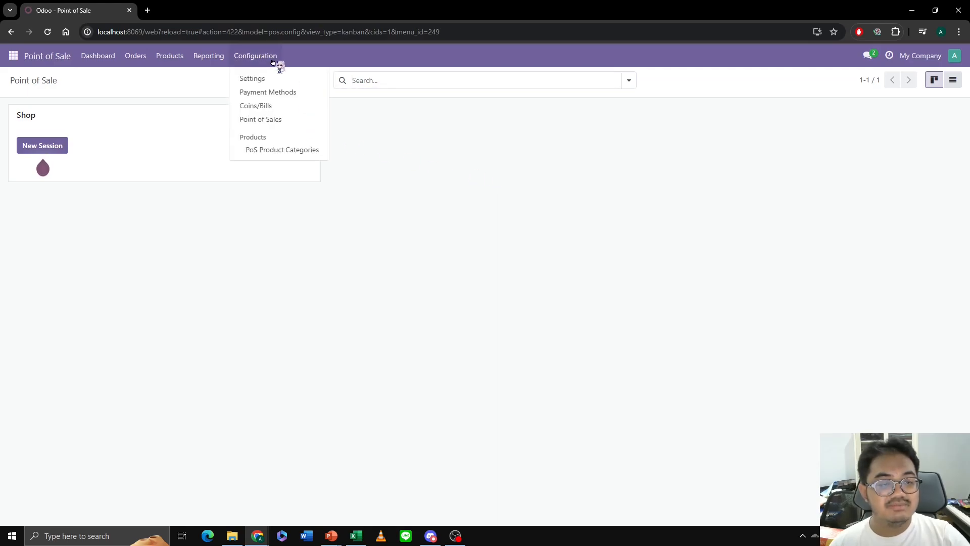
left_click(273, 81)
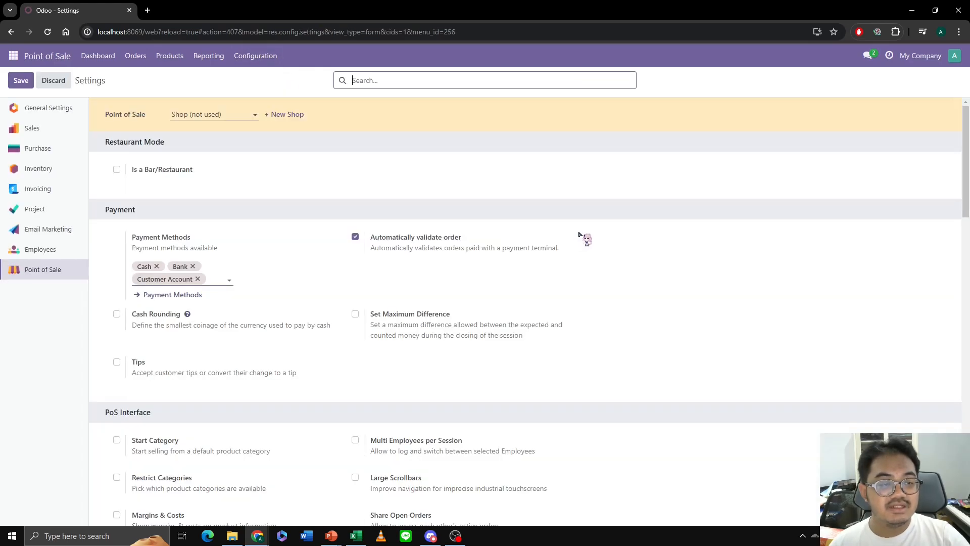
left_click(250, 115)
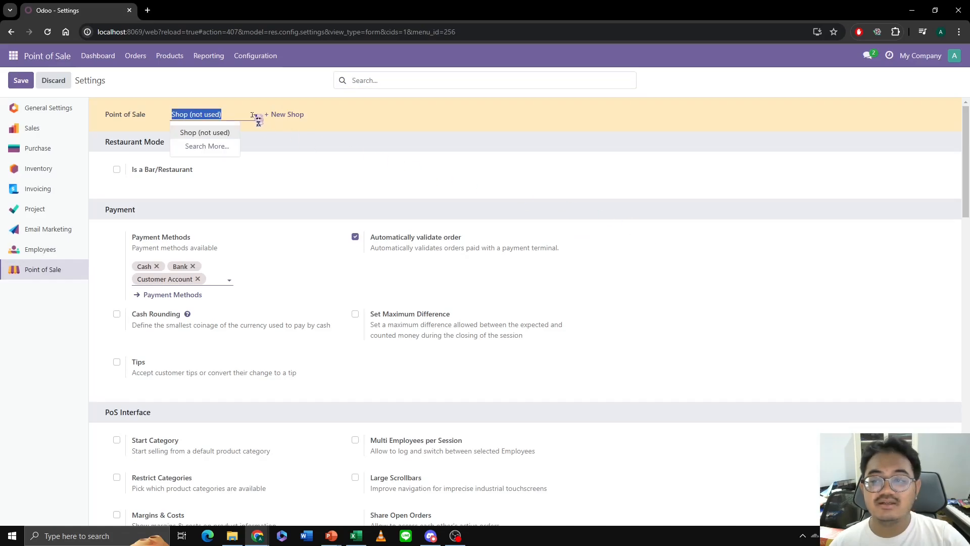
left_click(255, 116)
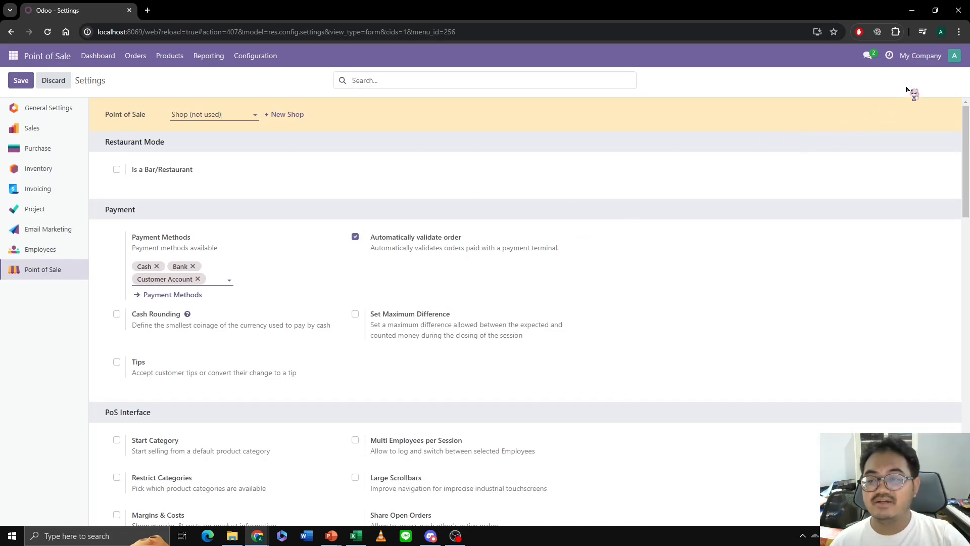
- Switch the active company to Toko Hauzz and open its Point of Sale product list
left_click(918, 57)
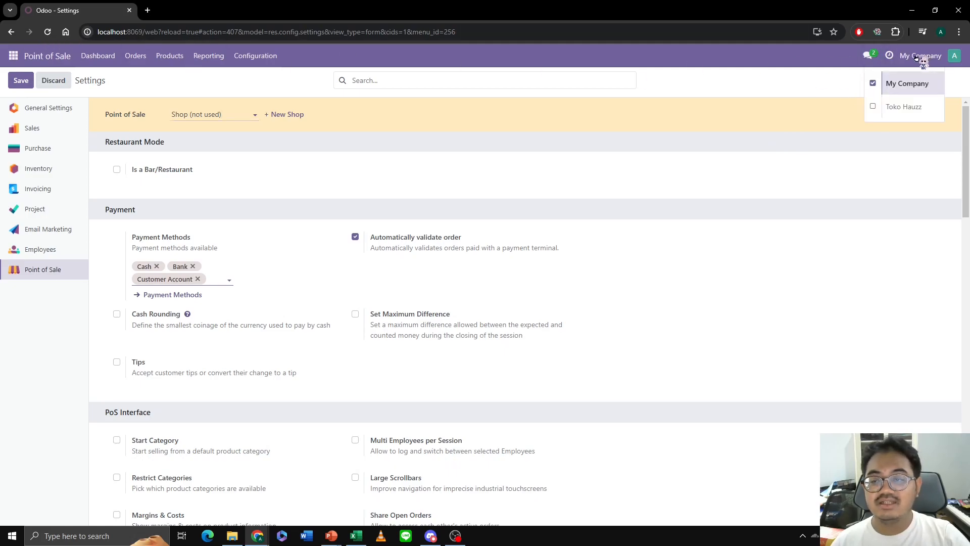
left_click(908, 112)
left_click(178, 57)
left_click(178, 76)
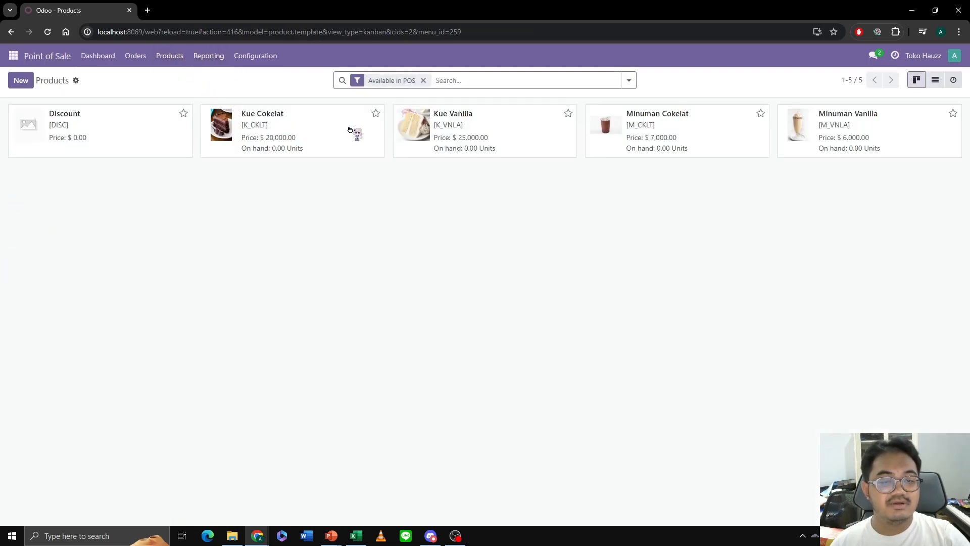
- Set the on-hand quantity of Kue Cokelat to 100 units for the Toko Hauzz company
left_click(319, 146)
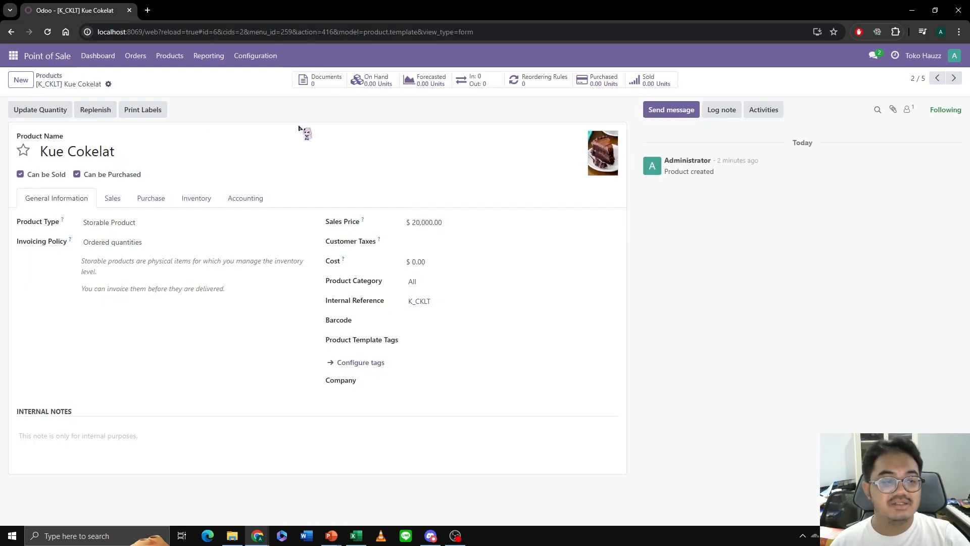
left_click(39, 111)
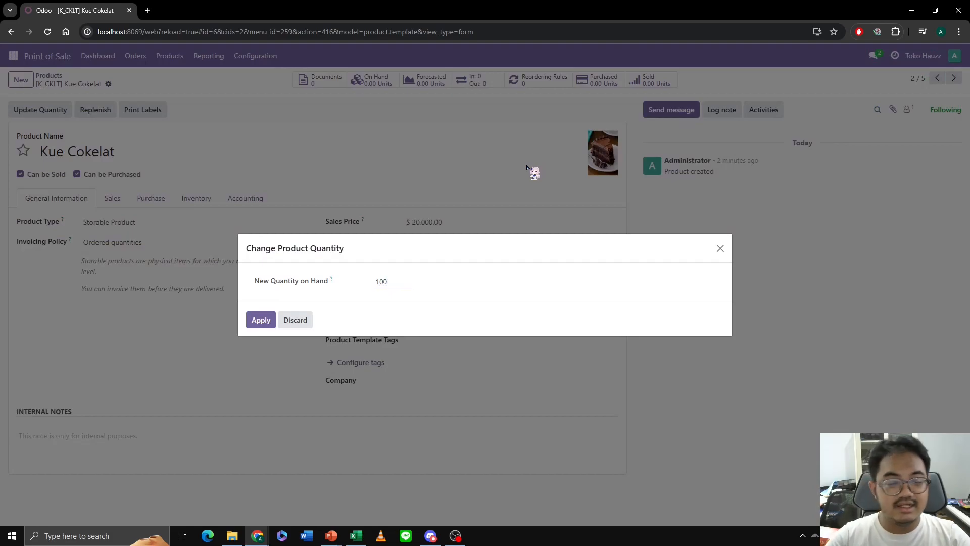
left_click(263, 320)
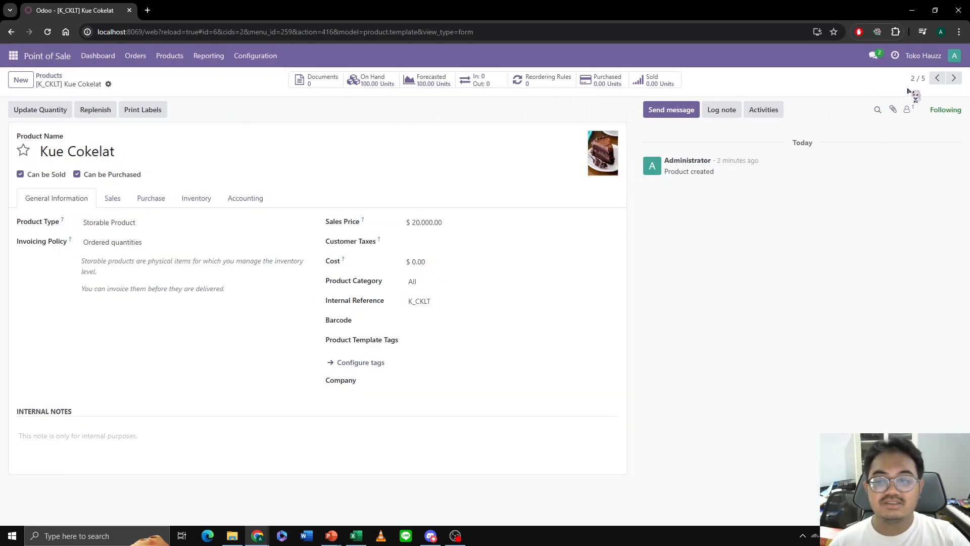
- Set the on-hand quantity of Kue Vanilla to 100 units for the Toko Hauzz company
left_click(954, 79)
left_click(52, 112)
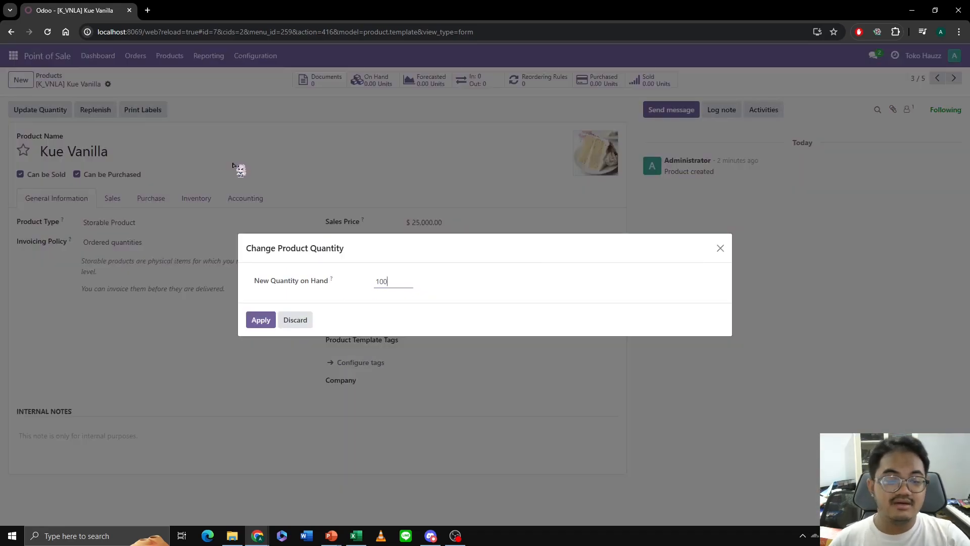
left_click(261, 320)
- Set the on-hand quantities of Minuman Cokelat and Minuman Vanilla to 100 units each for the Toko Hauzz company
left_click(954, 79)
left_click(56, 108)
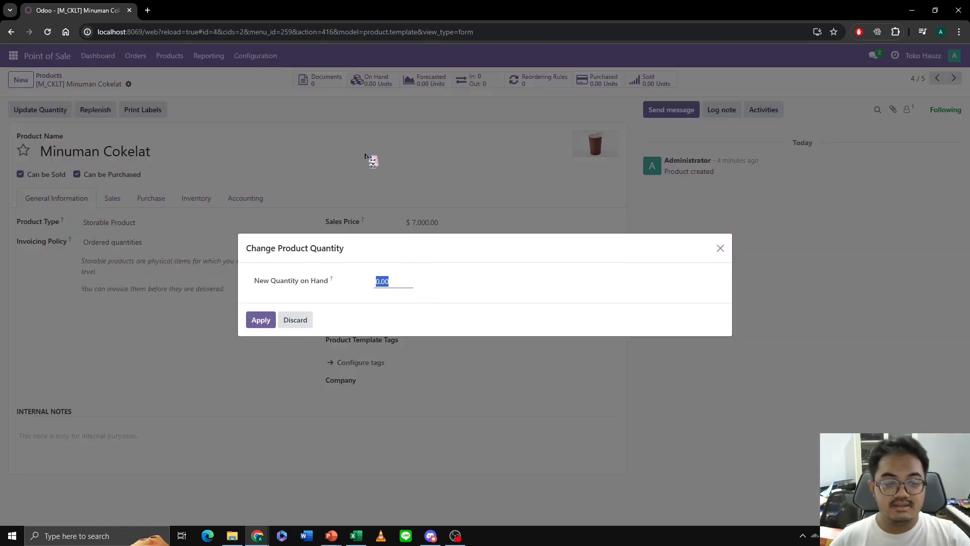
left_click(261, 320)
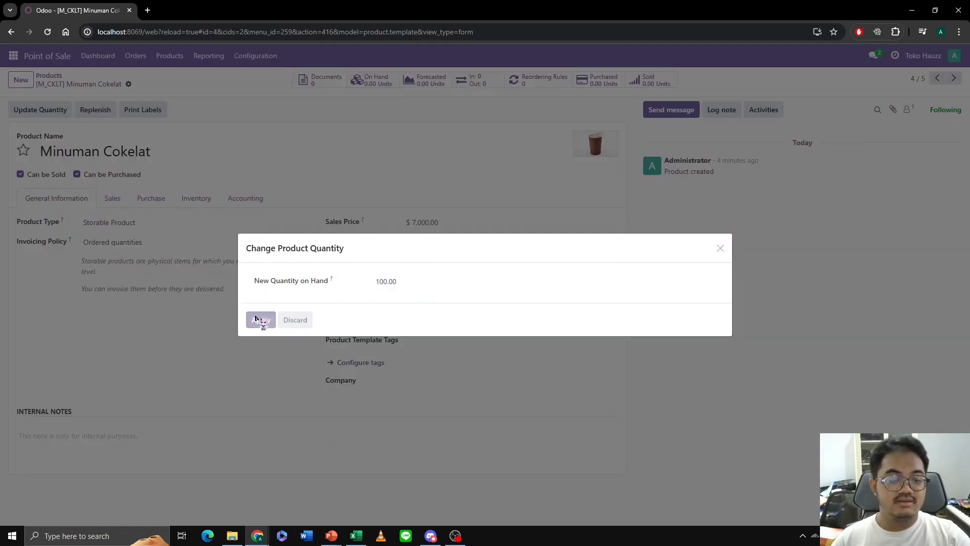
left_click(954, 79)
left_click(53, 112)
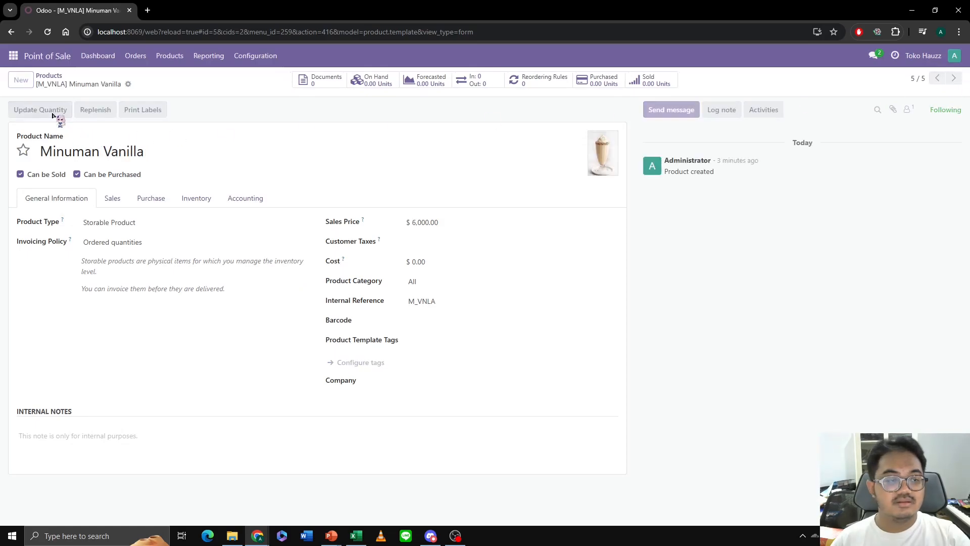
left_click(258, 320)
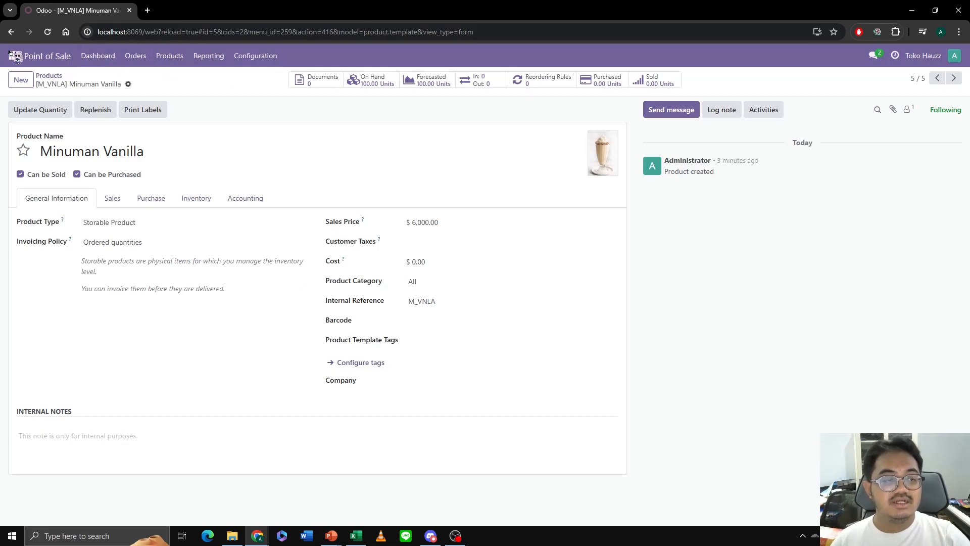
- Set the Administrator user's default company to Toko Hauzz and save the user record
left_click(14, 55)
left_click(28, 270)
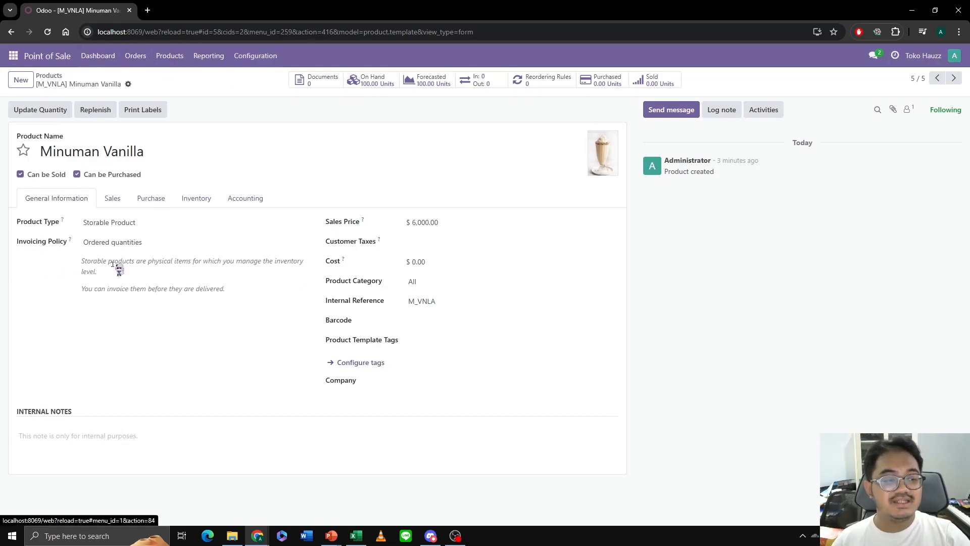
left_click(172, 58)
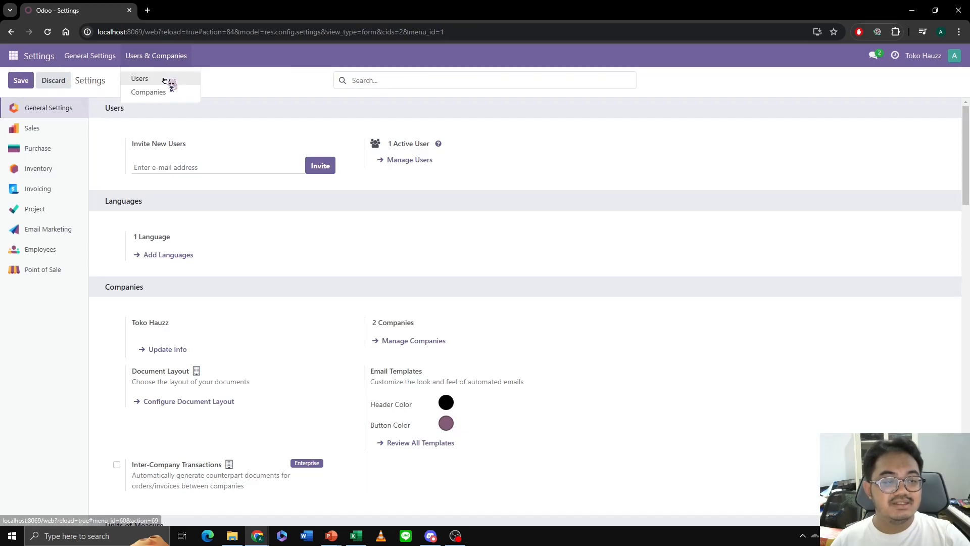
left_click(165, 79)
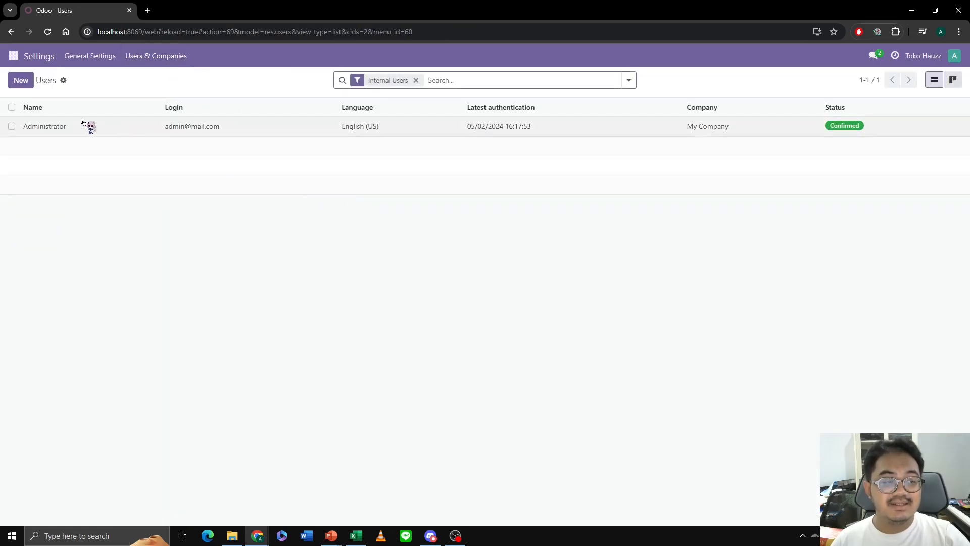
left_click(90, 131)
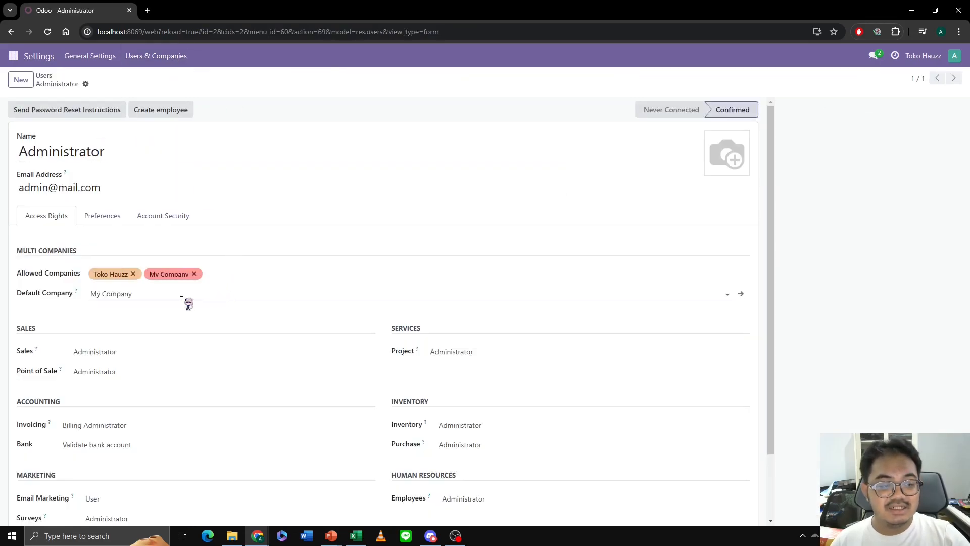
left_click(175, 299)
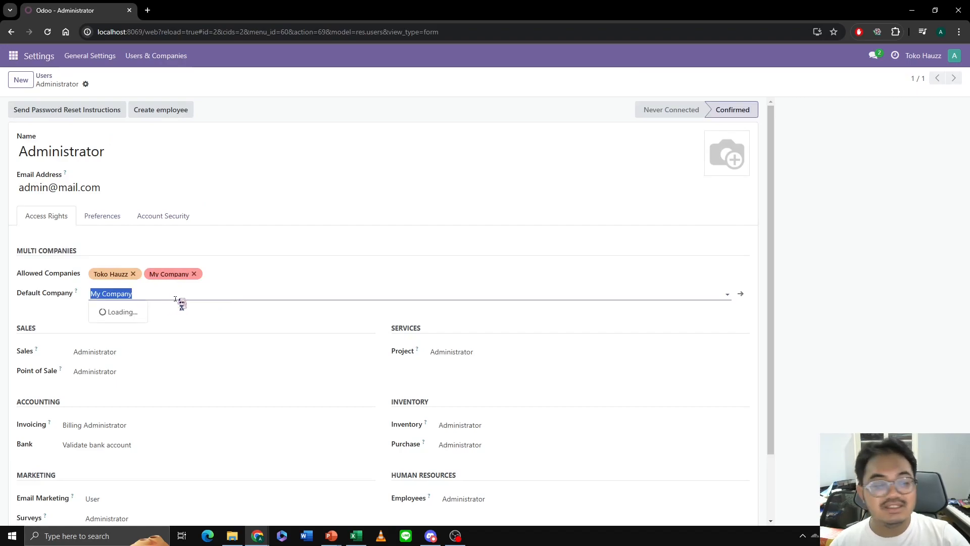
left_click(124, 311)
left_click(102, 83)
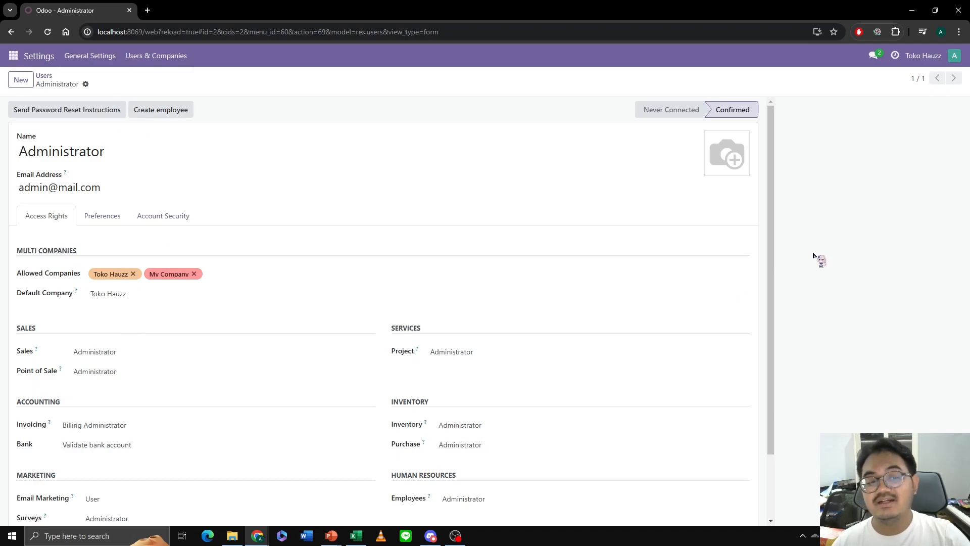
- Return to Point of Sale and open its product list to check the Toko Hauzz products and stock
left_click(13, 56)
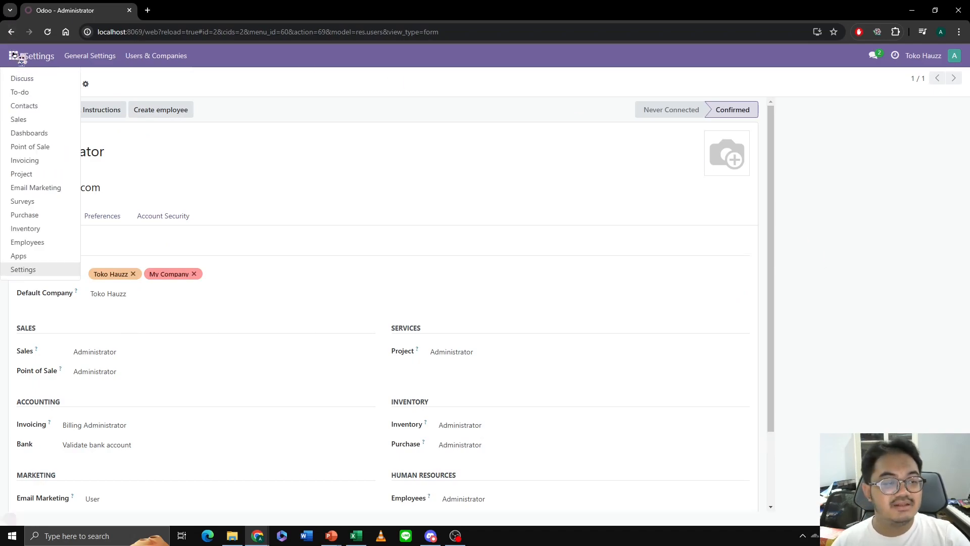
left_click(60, 151)
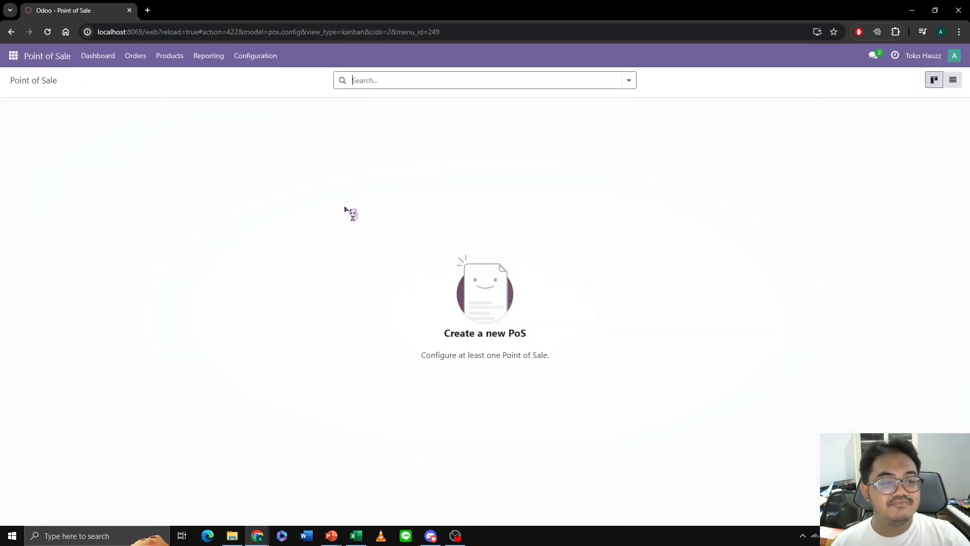
left_click(179, 64)
mouse_move(134, 61)
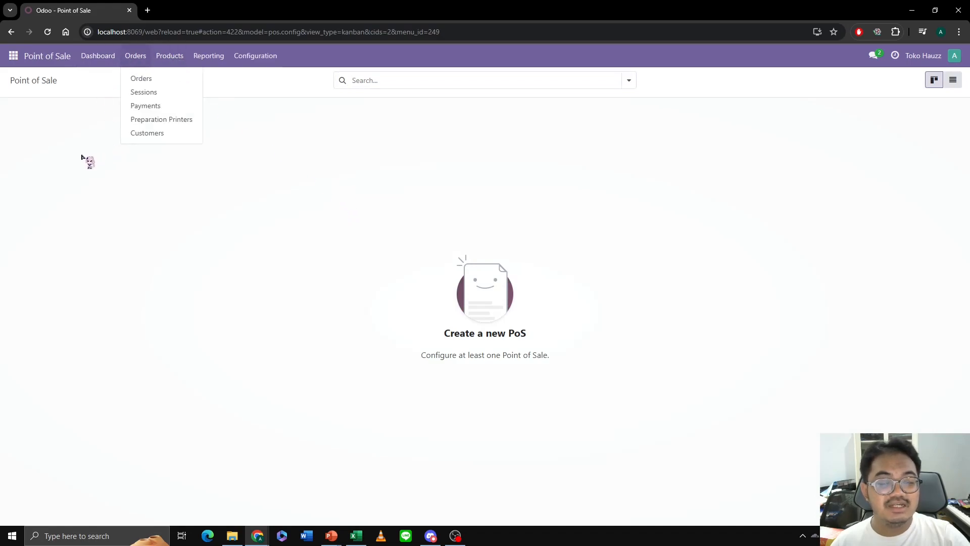
left_click(294, 200)
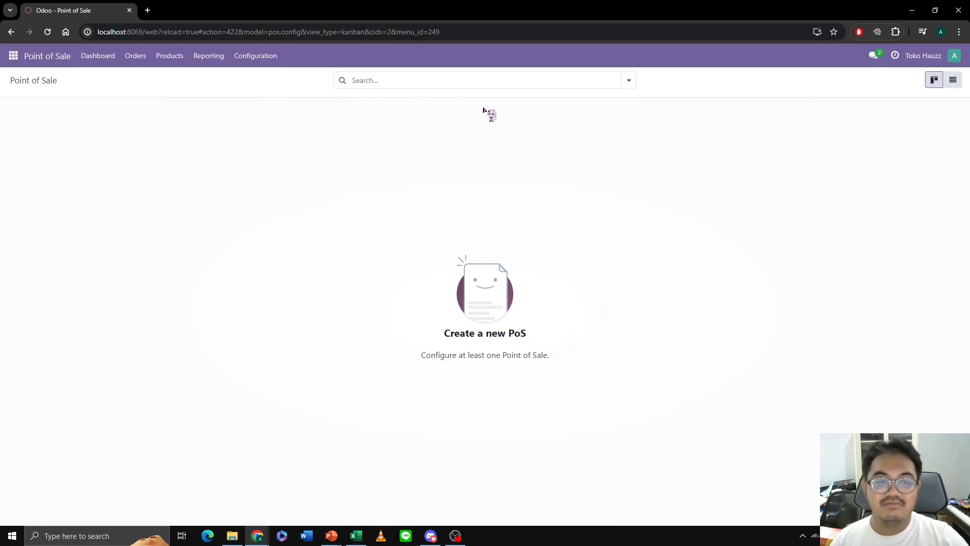
left_click(179, 57)
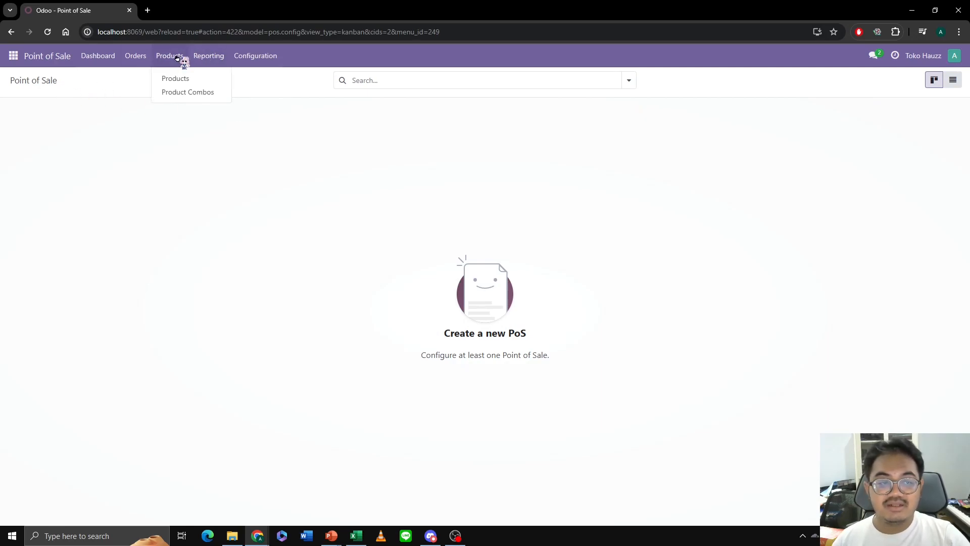
left_click(180, 80)
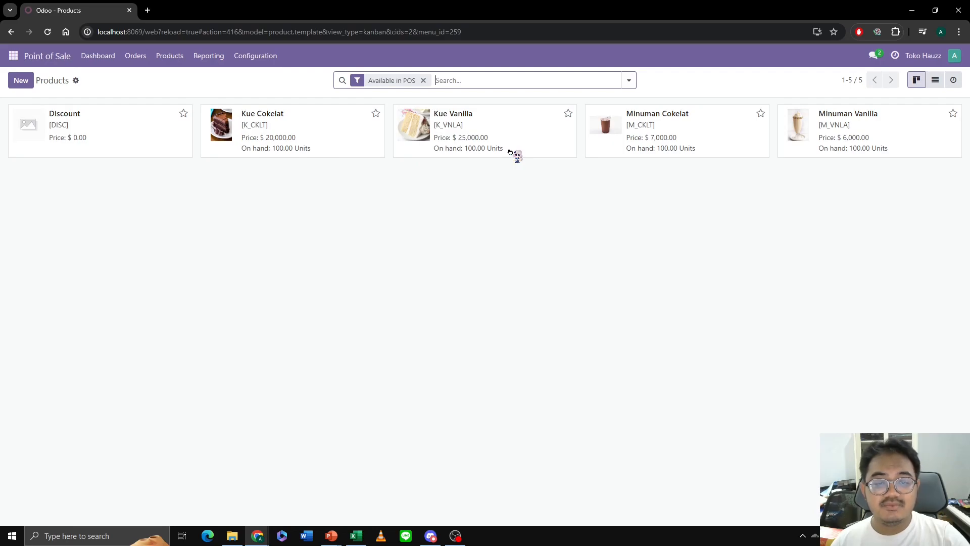
- Create and save a new point of sale named Toko Hauzz - Main Shop
left_click(265, 57)
left_click(262, 79)
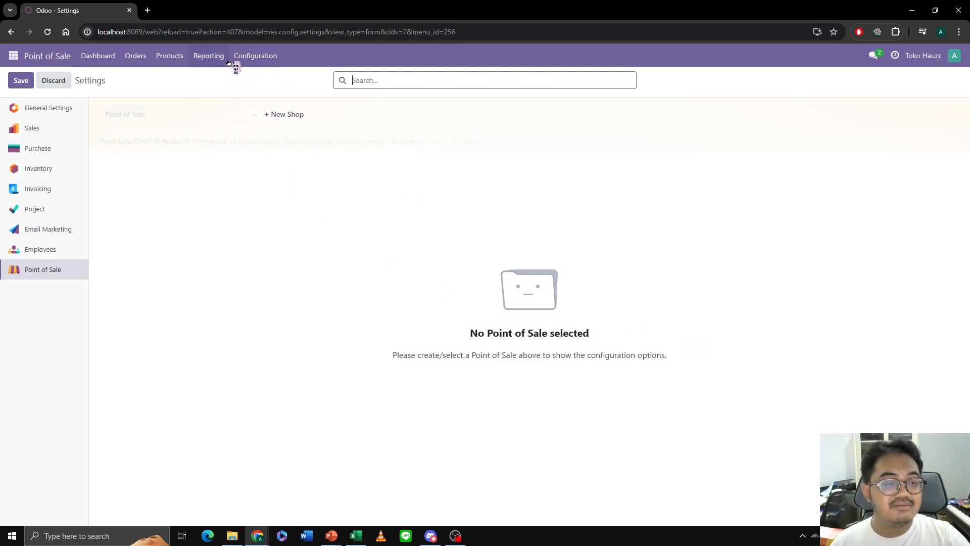
left_click(252, 56)
left_click(271, 122)
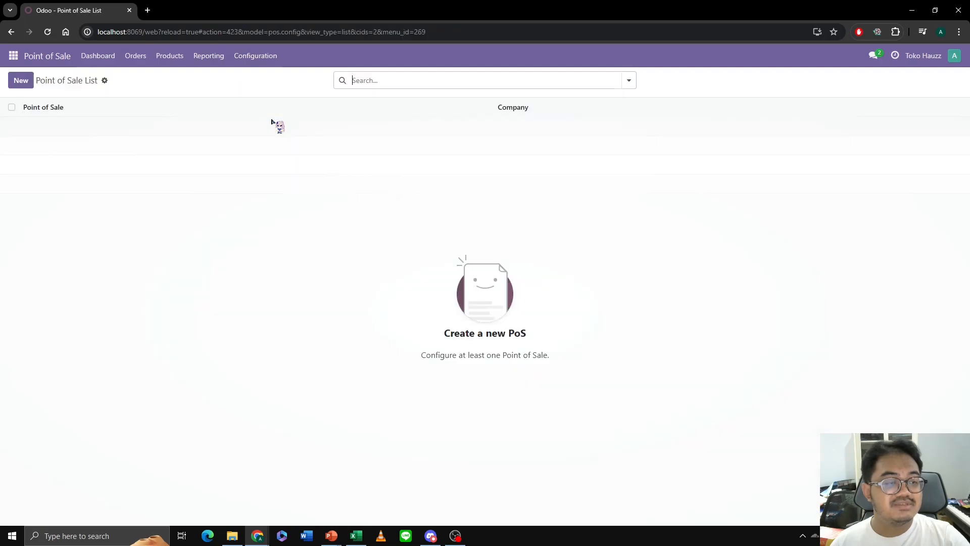
left_click(24, 84)
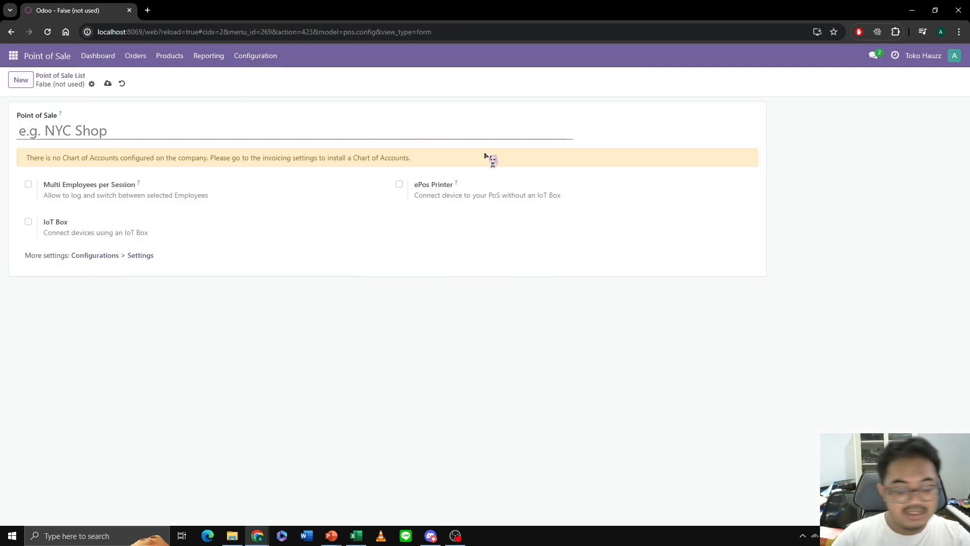
type("Toko Hau")
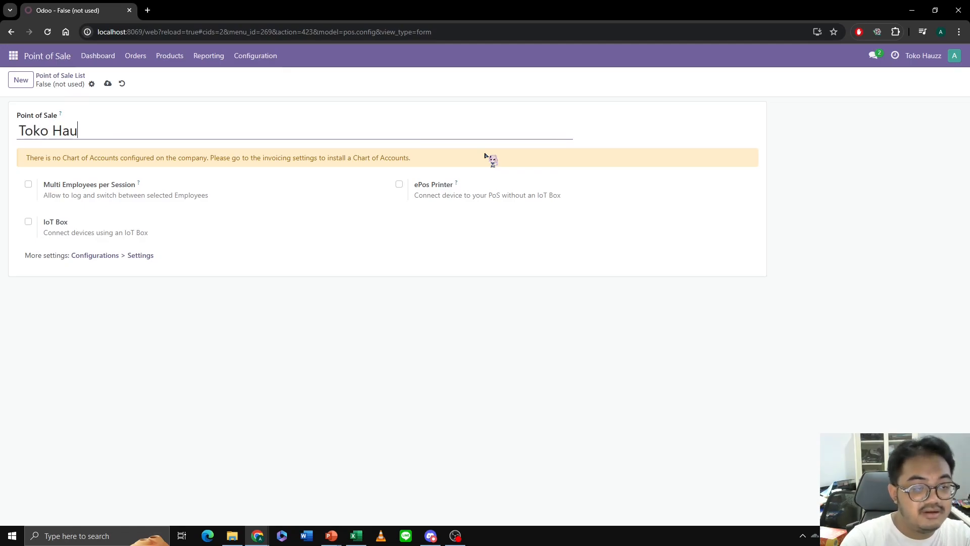
type("zz - Main Shop")
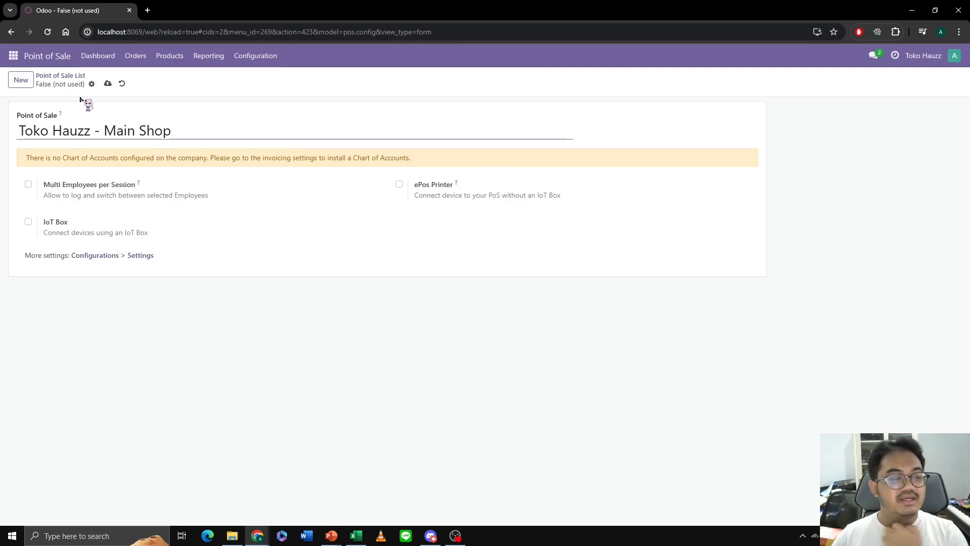
left_click(108, 84)
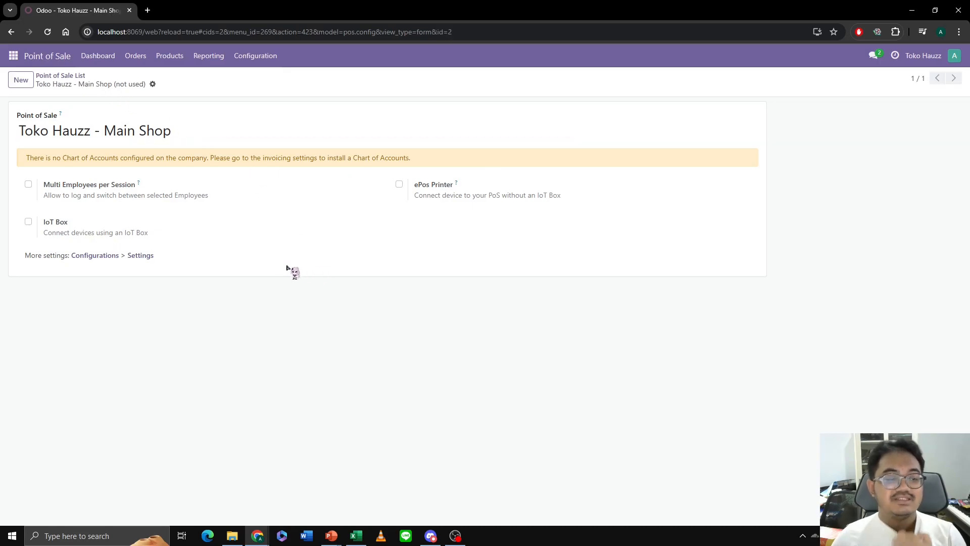
- Set the company's fiscal localization package to Generic Chart Template in the invoicing settings and save
left_click(135, 256)
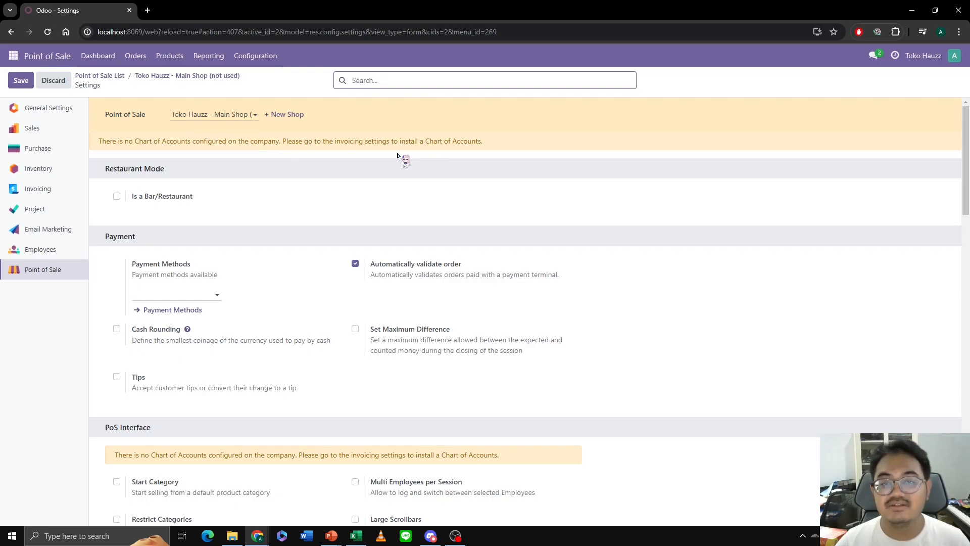
left_click(45, 193)
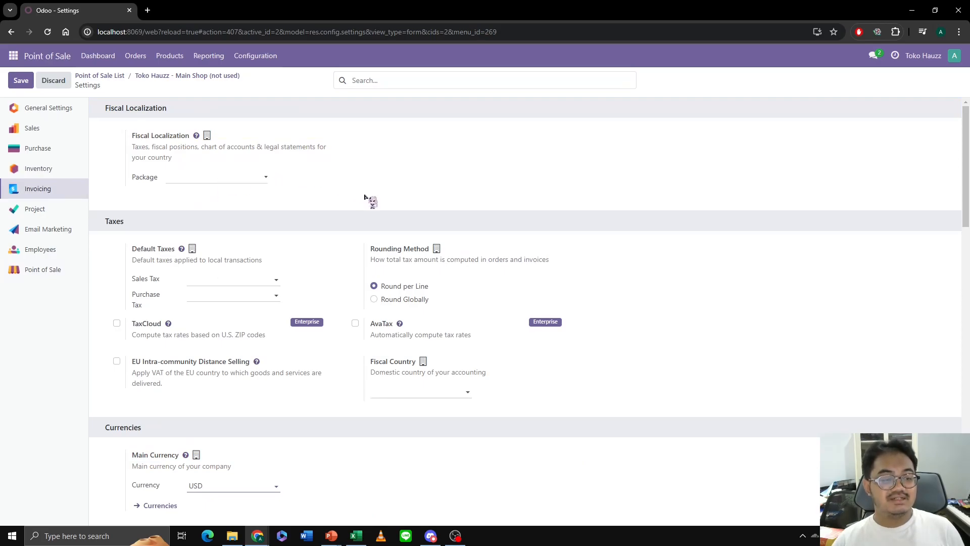
left_click(265, 177)
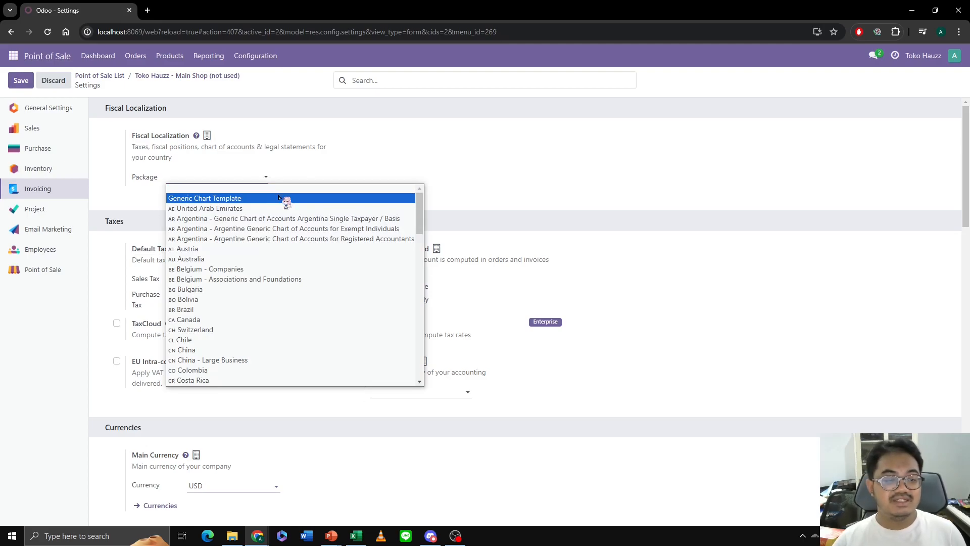
left_click(279, 198)
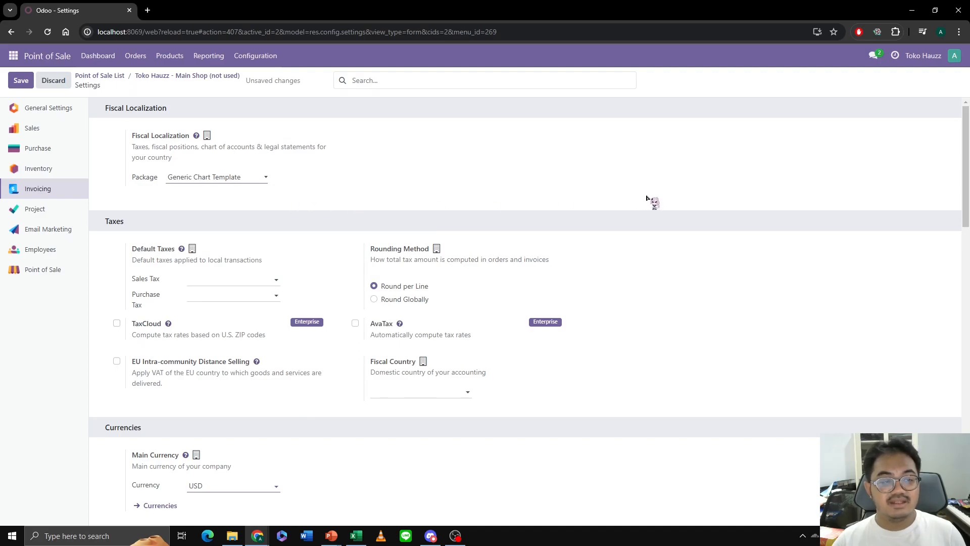
left_click(29, 84)
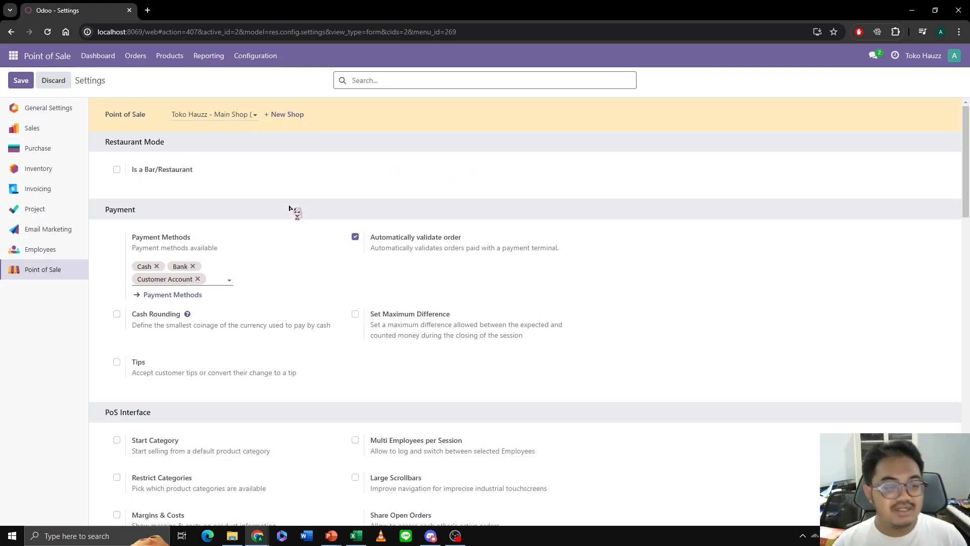
- Examine the Cash and Customer Account payment methods of the main shop and return to its Point of Sale settings
left_click(190, 296)
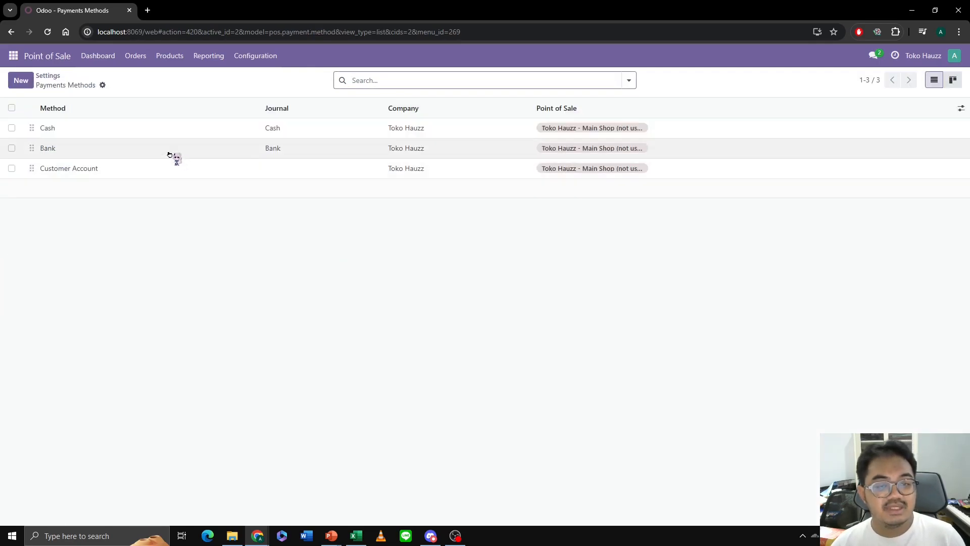
left_click(102, 128)
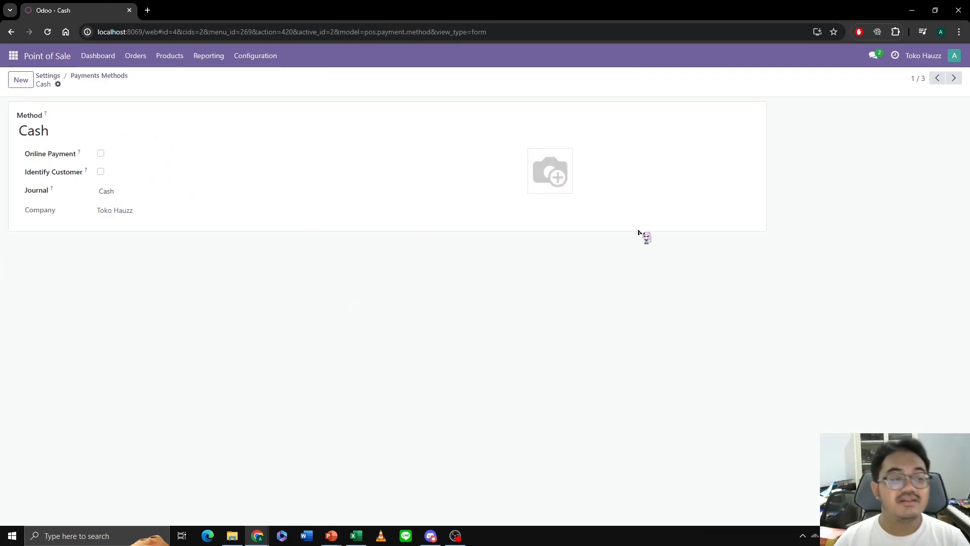
key("alt+Left")
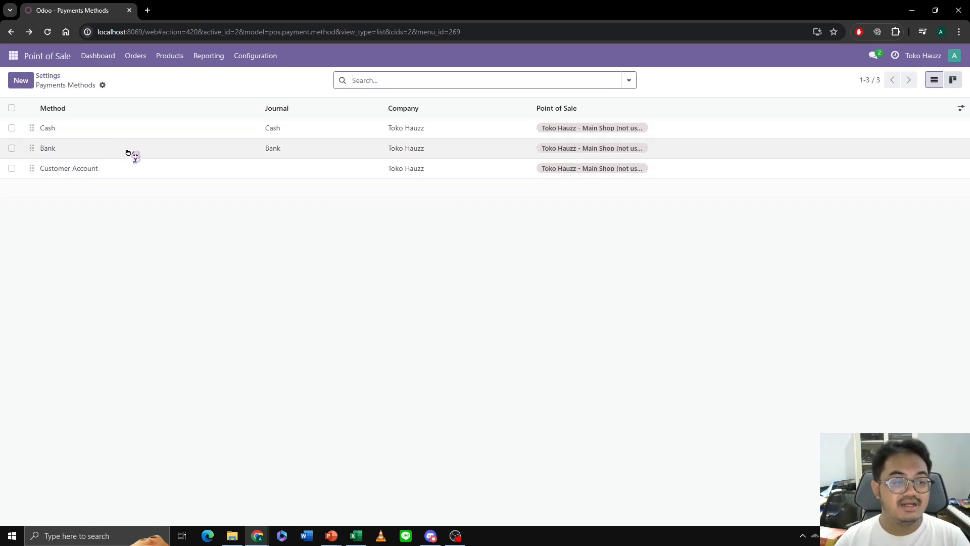
left_click(194, 170)
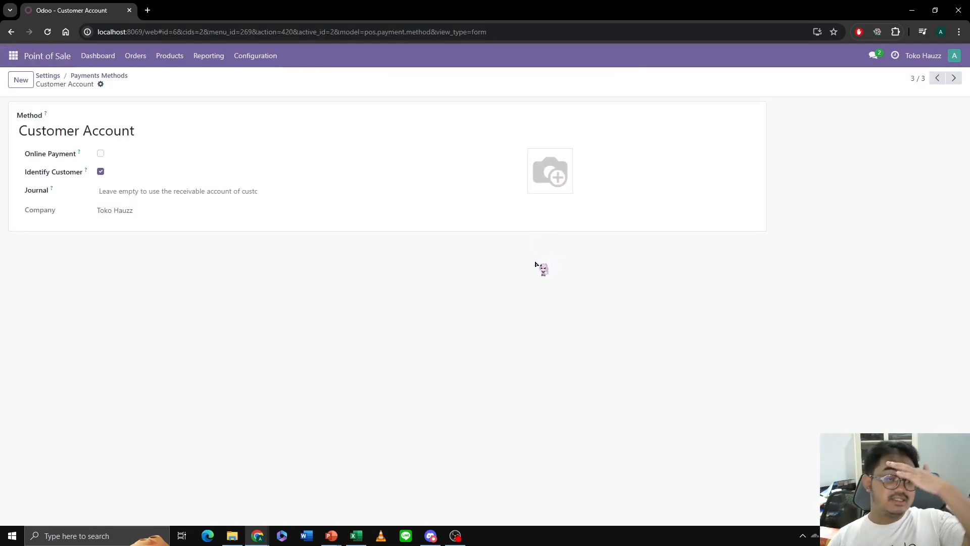
key("alt+Left")
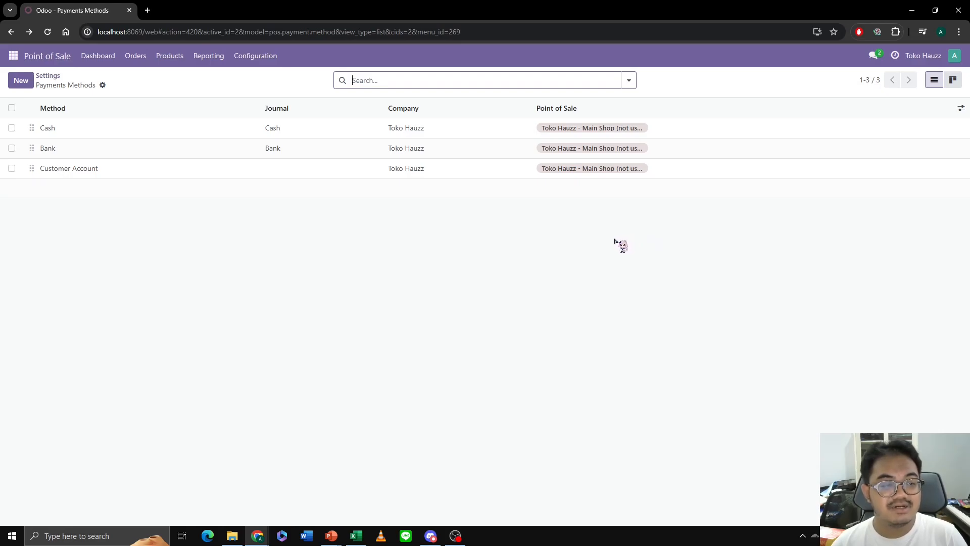
key("alt+Left")
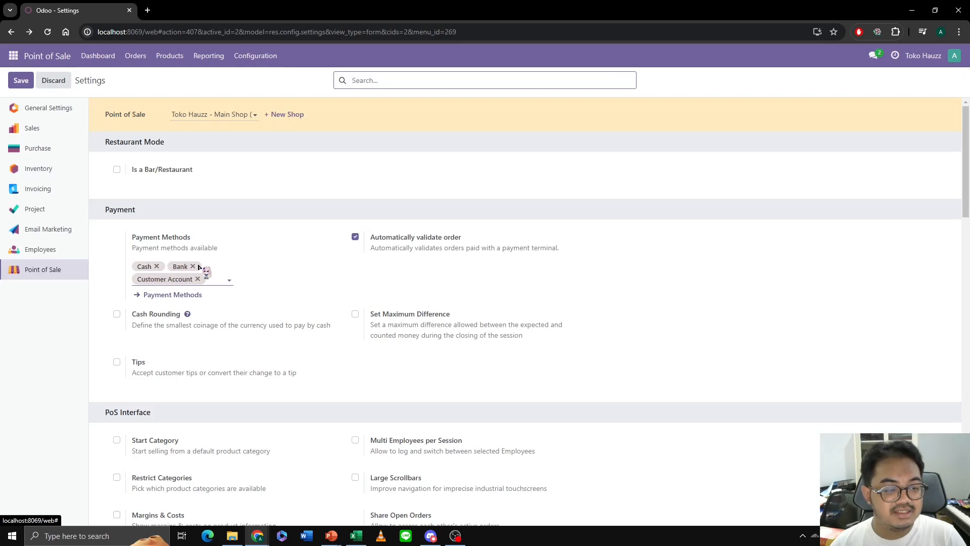
- Remove the Cash and Bank payment methods from the main shop's settings and save
left_click(157, 267)
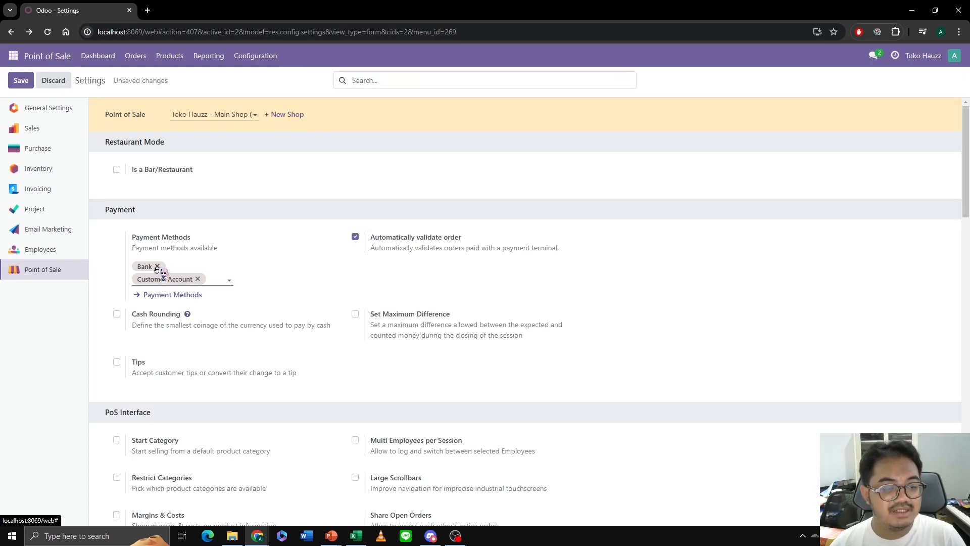
left_click(157, 266)
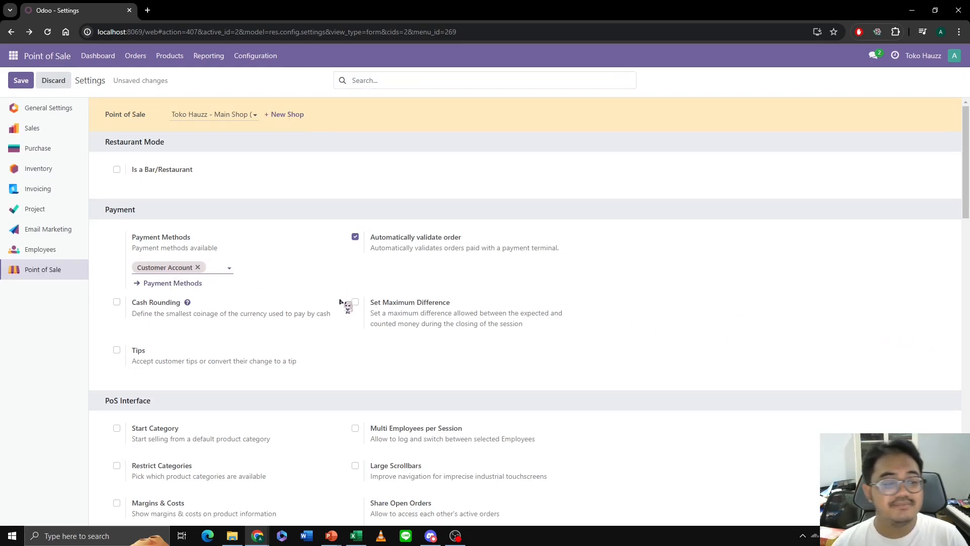
left_click(21, 81)
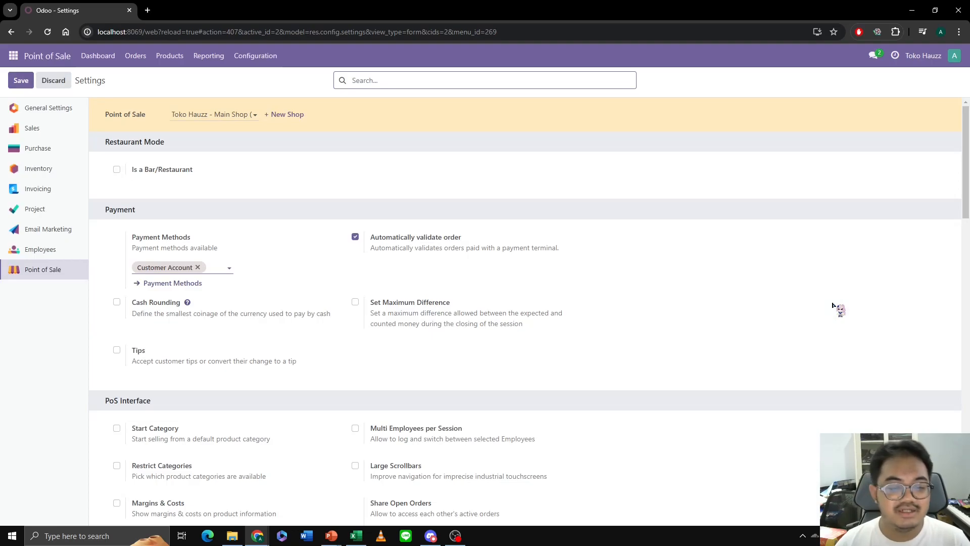
- Enable Promotions, Coupons, Gift Card & Loyalty Program in the main shop's pricing settings and save
scroll(824, 305, "down", 3)
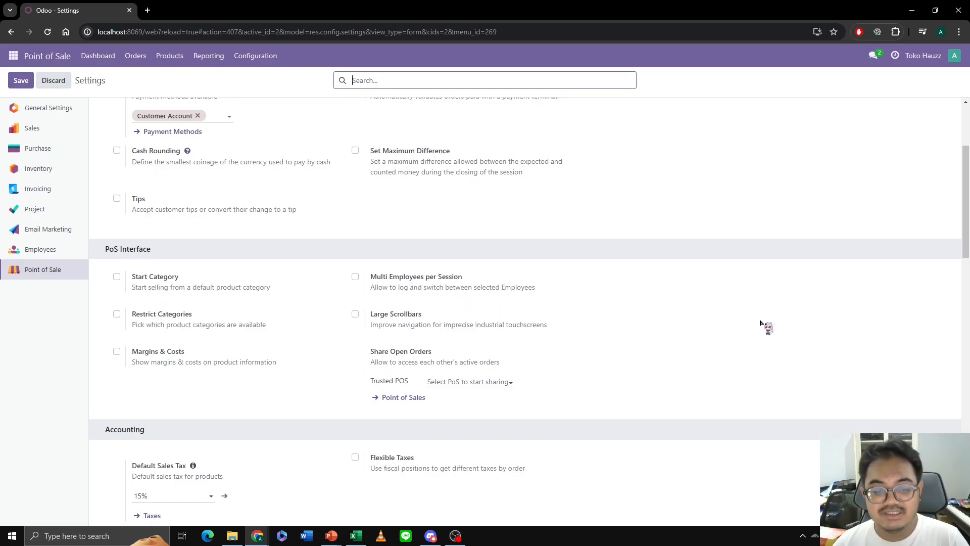
scroll(761, 323, "down", 6)
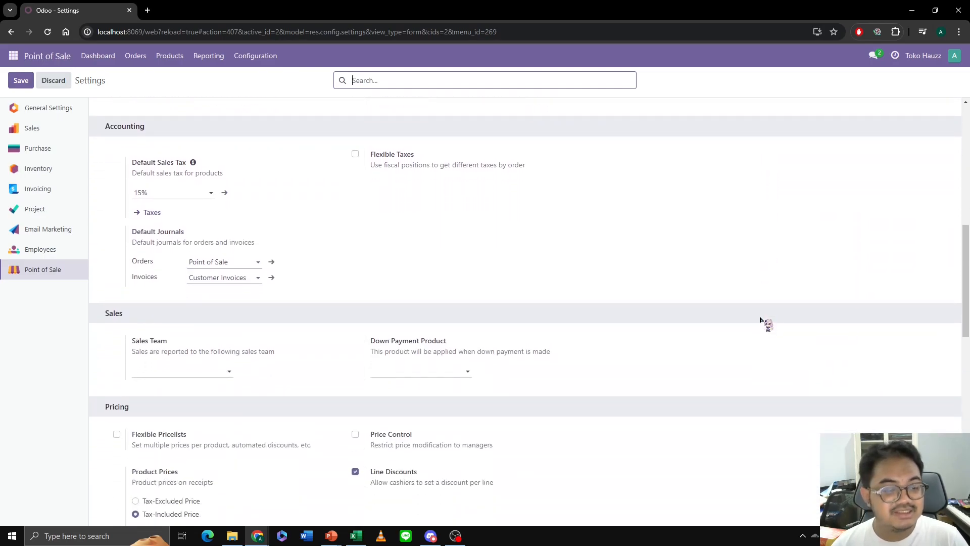
scroll(745, 325, "down", 2)
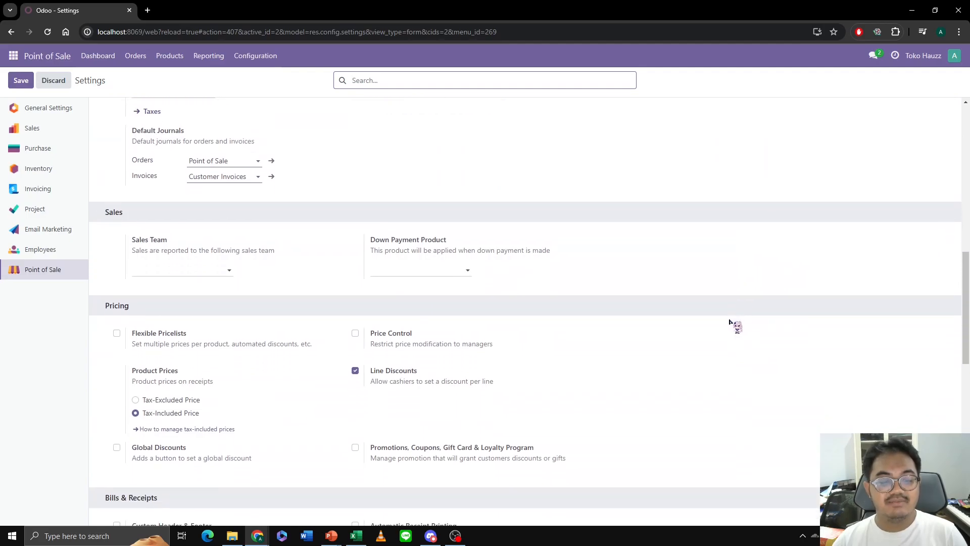
scroll(720, 317, "down", 2)
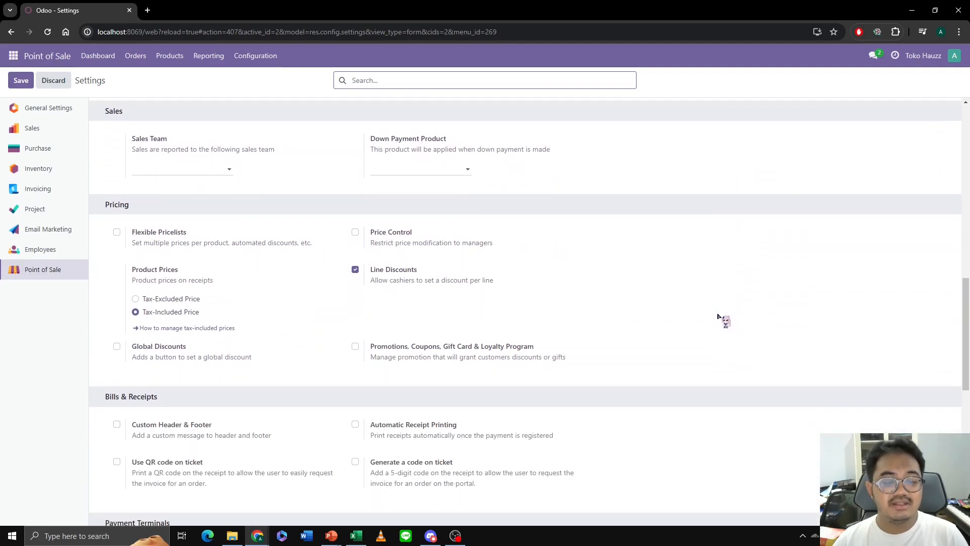
mouse_move(405, 352)
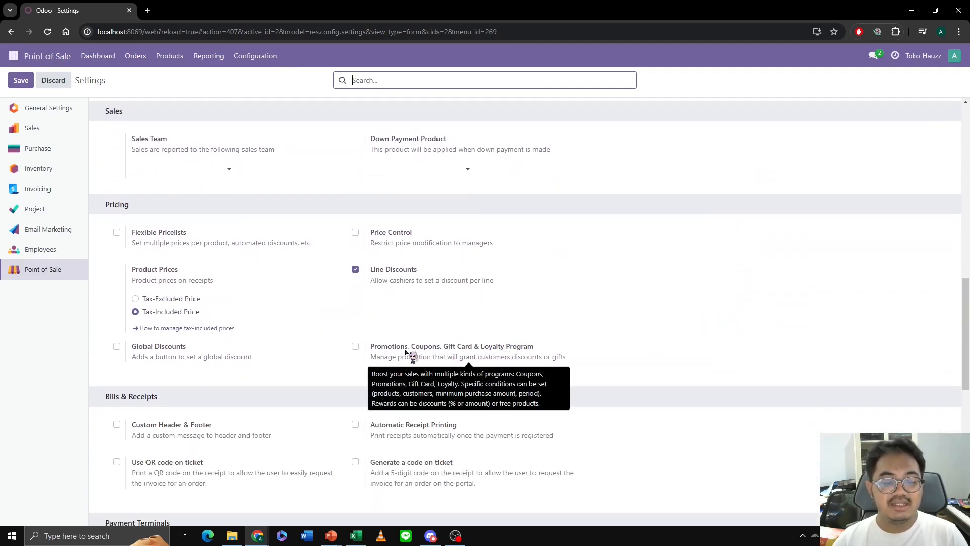
left_click(355, 346)
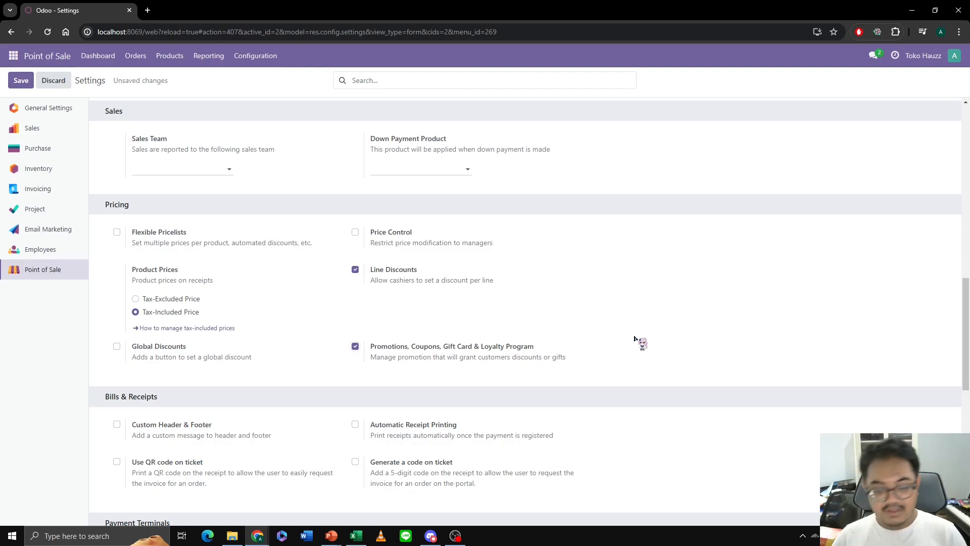
scroll(635, 339, "down", 7)
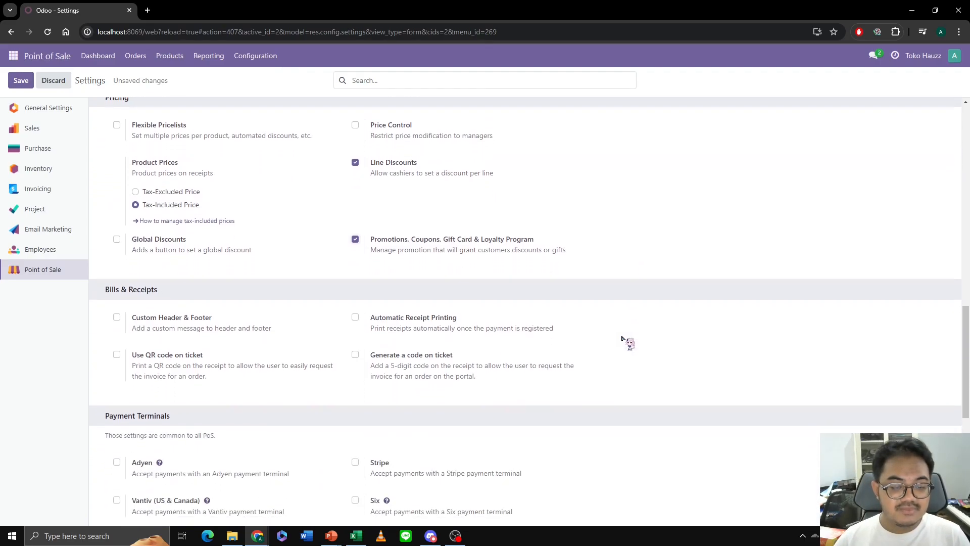
scroll(614, 318, "up", 2)
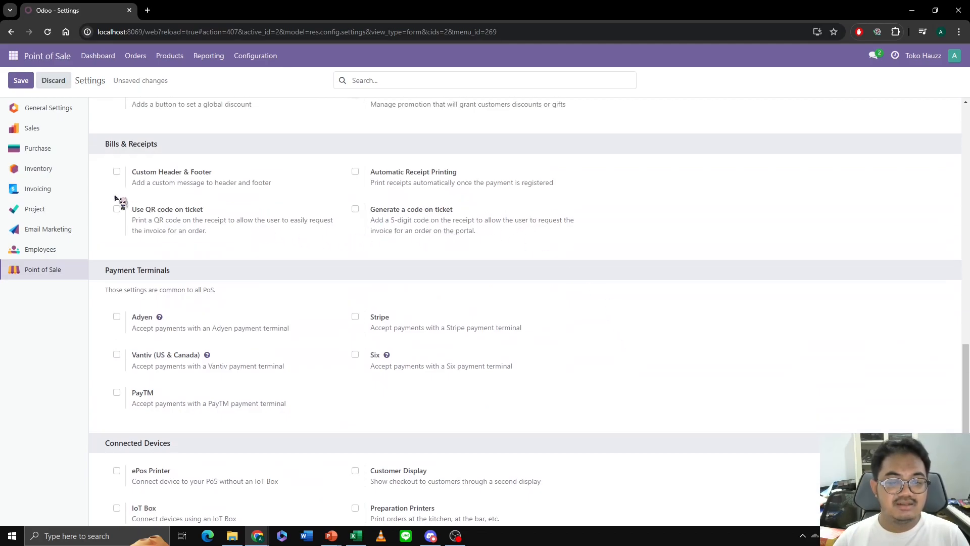
scroll(606, 244, "down", 5)
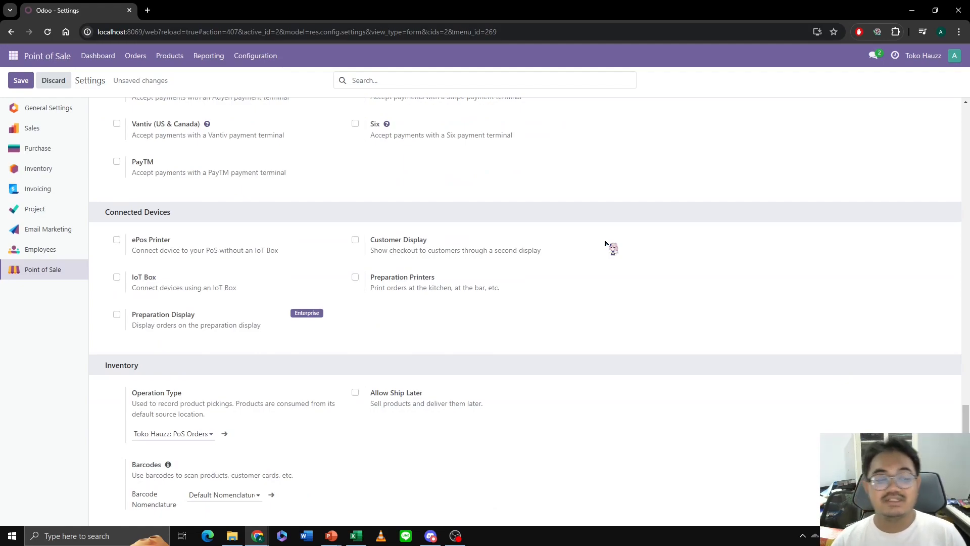
left_click(21, 81)
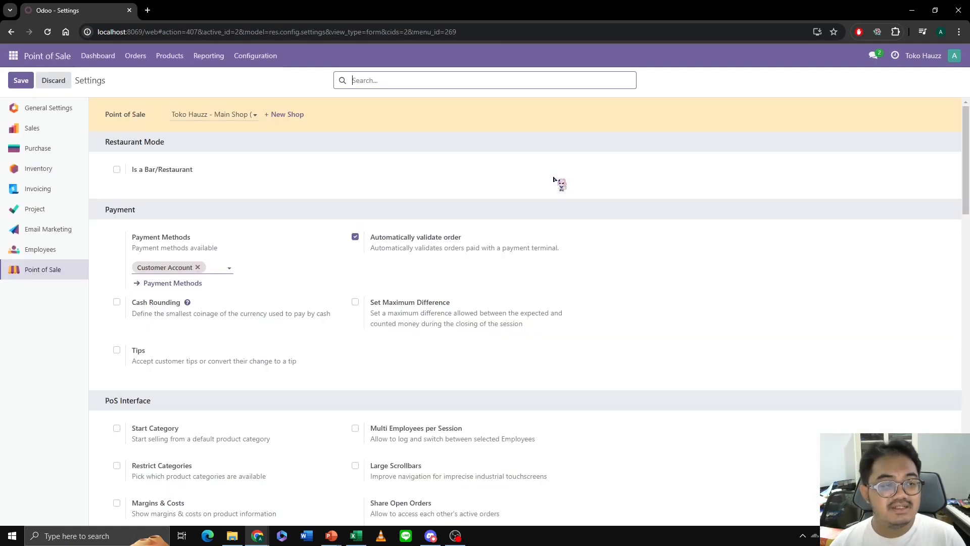
- Return to the shop dashboard, view the edit options of Toko Hauzz - Main Shop and close them without changes
left_click(99, 56)
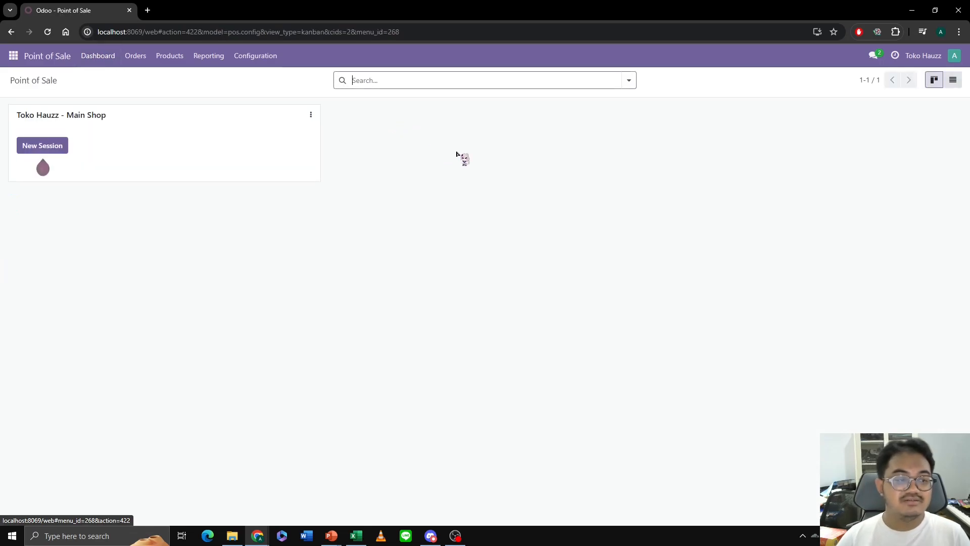
left_click(311, 115)
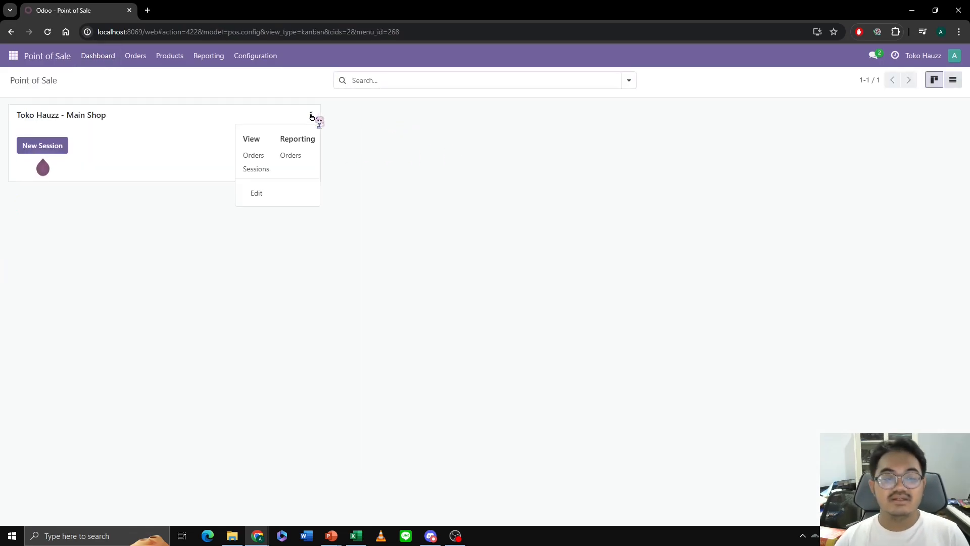
left_click(275, 192)
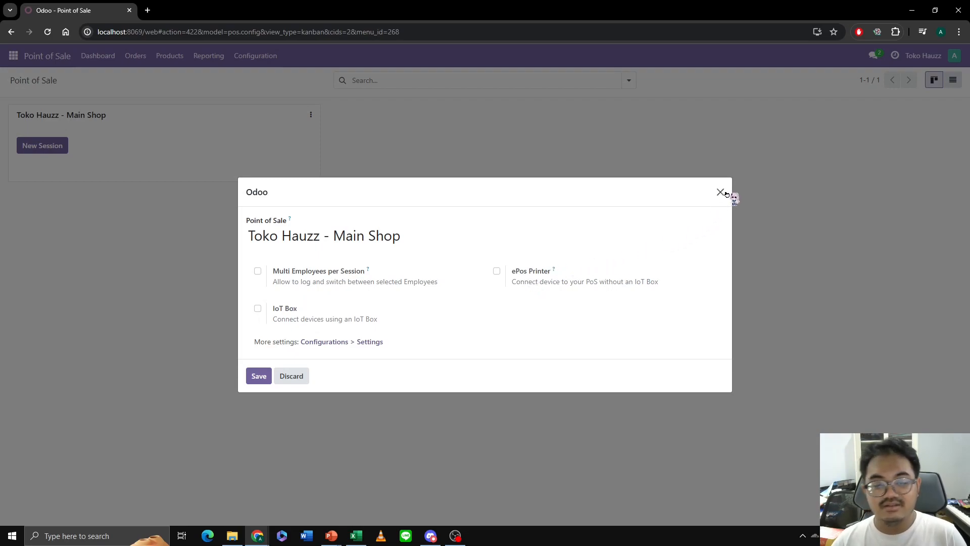
left_click(720, 192)
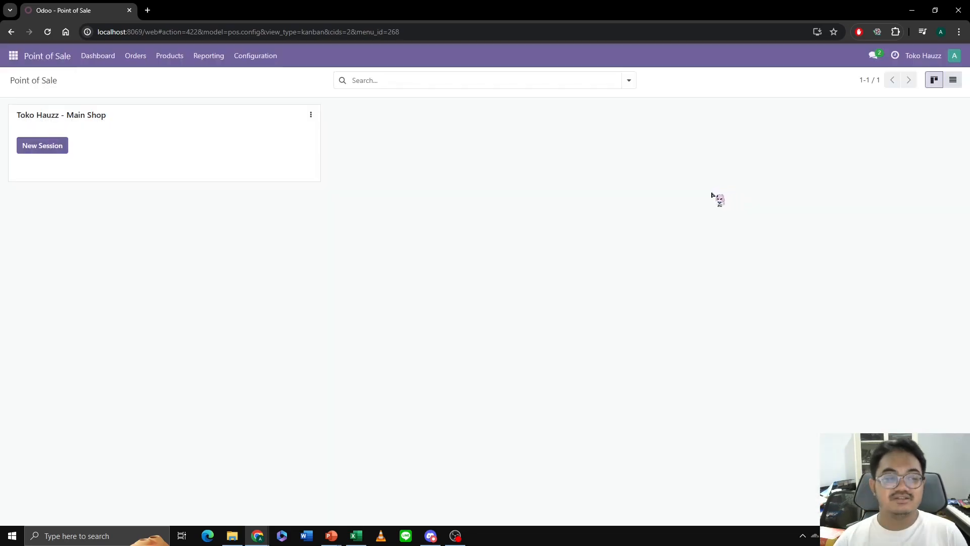
- Start a new session for the main shop and create a customer for the order by entering only the customer's name
left_click(40, 147)
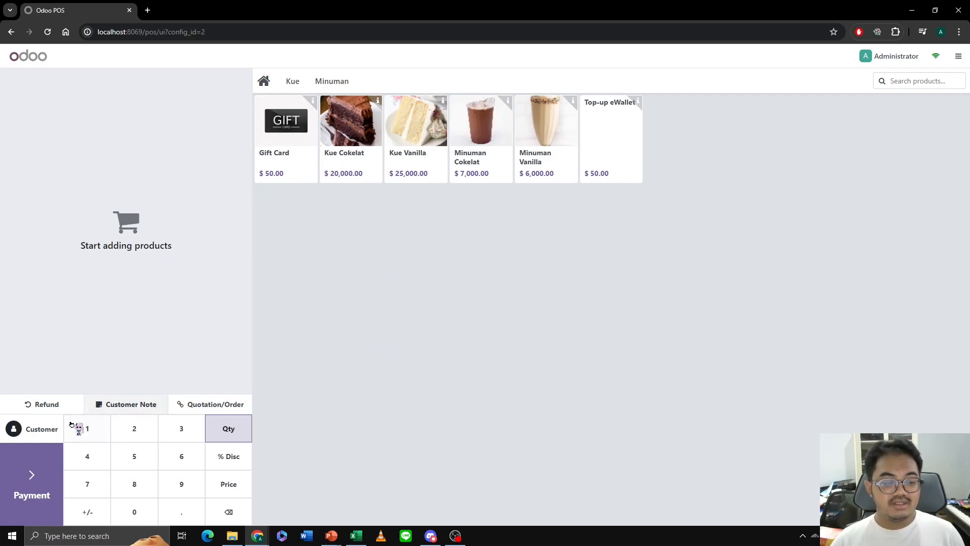
left_click(42, 431)
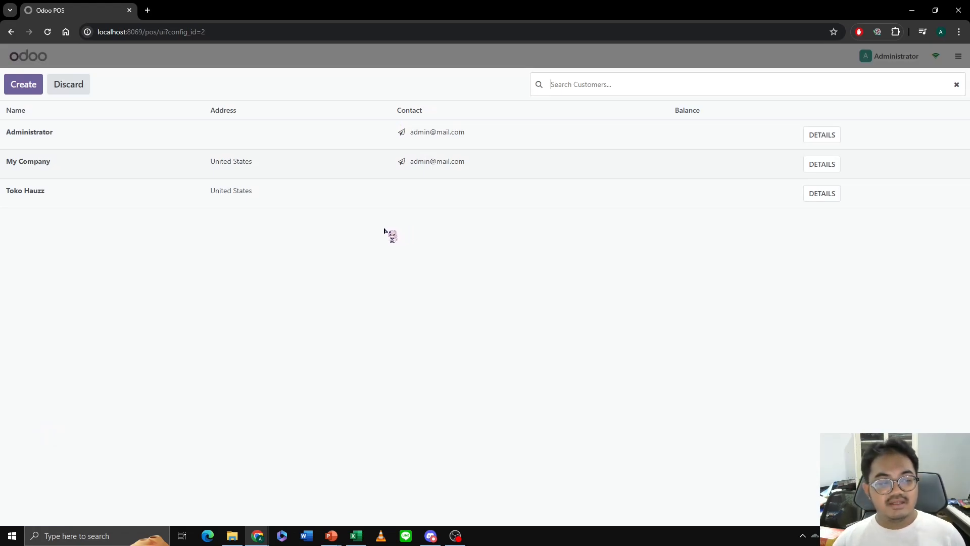
left_click(18, 89)
left_click(229, 121)
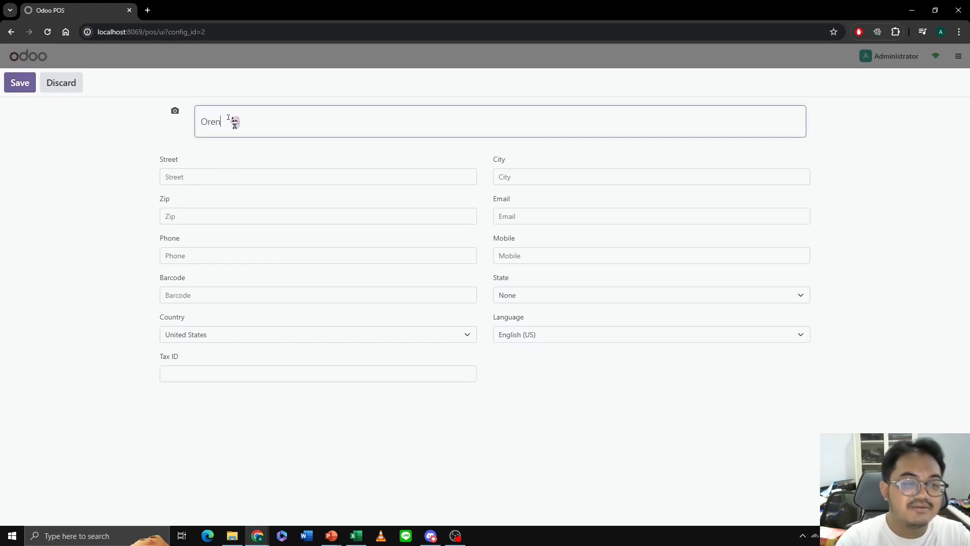
left_click(30, 86)
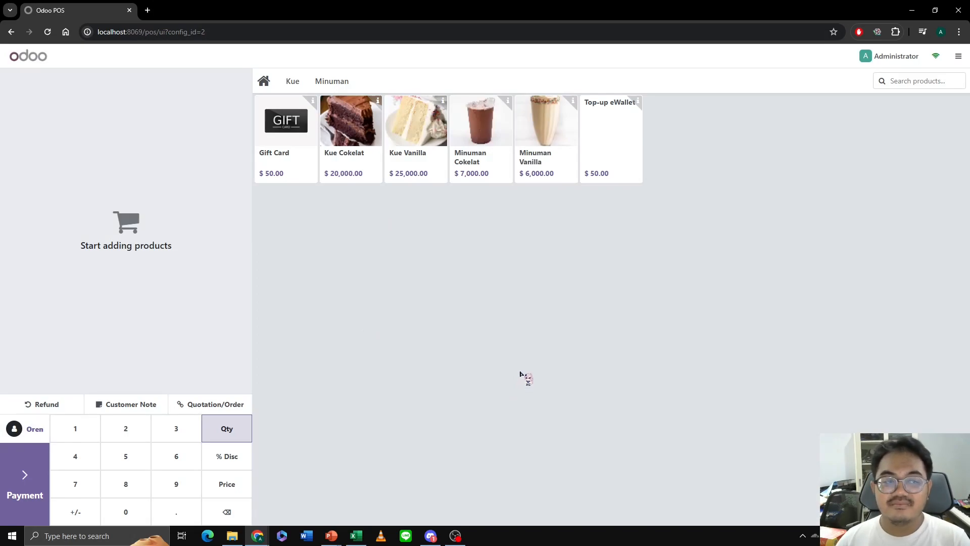
- Add one Kue Cokelat, one Kue Vanilla and one Minuman Cokelat to the order
left_click(363, 129)
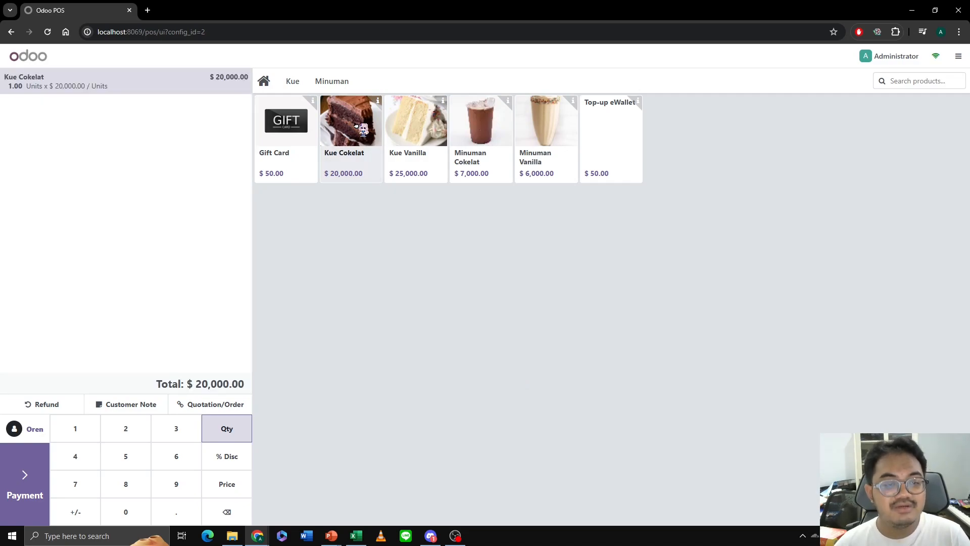
left_click(419, 131)
left_click(484, 141)
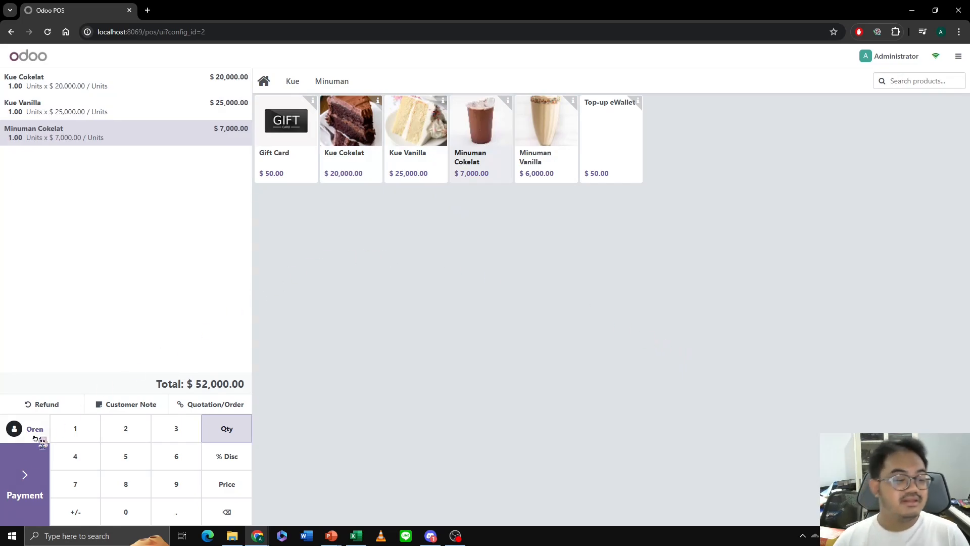
- Pay the order with 52,000 on Customer Account, validate it and open a new order
left_click(35, 470)
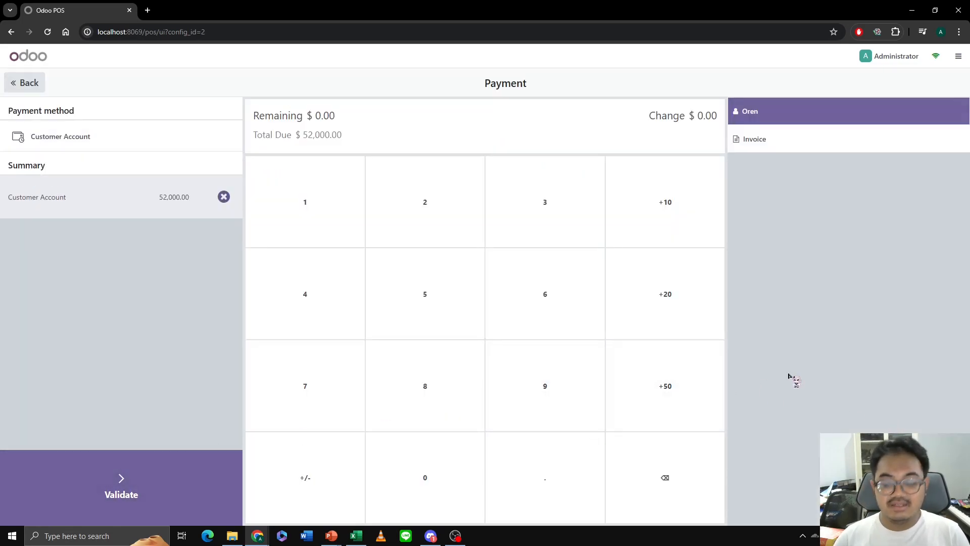
type("52,")
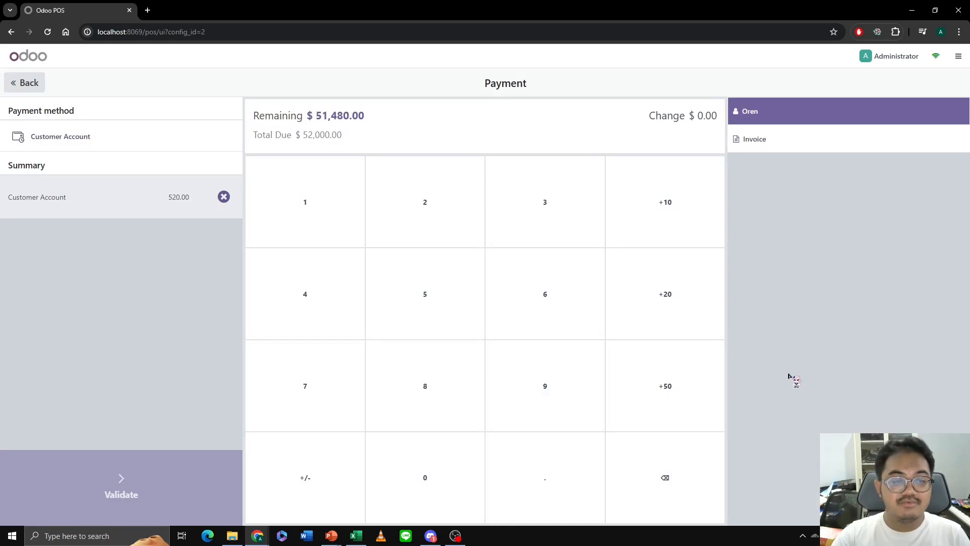
type("000")
left_click(153, 473)
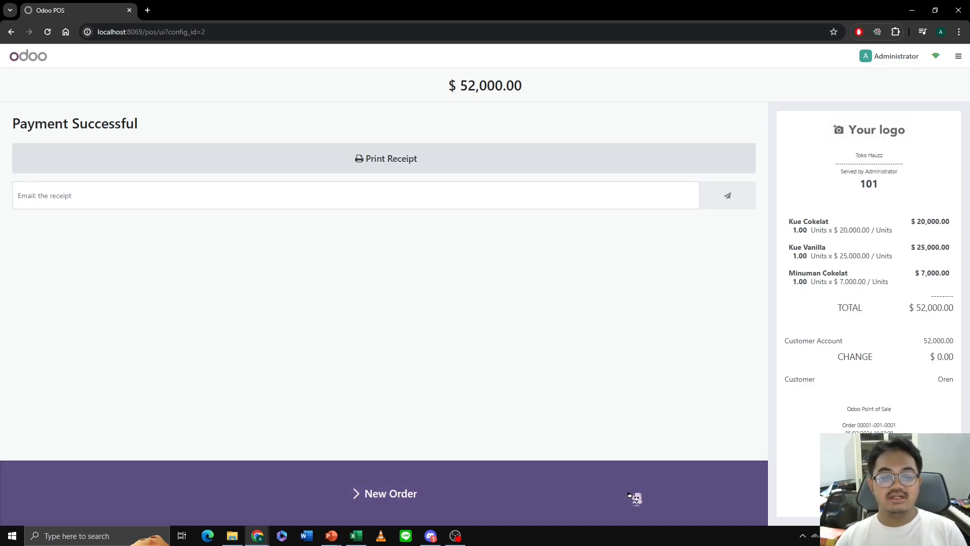
left_click(631, 497)
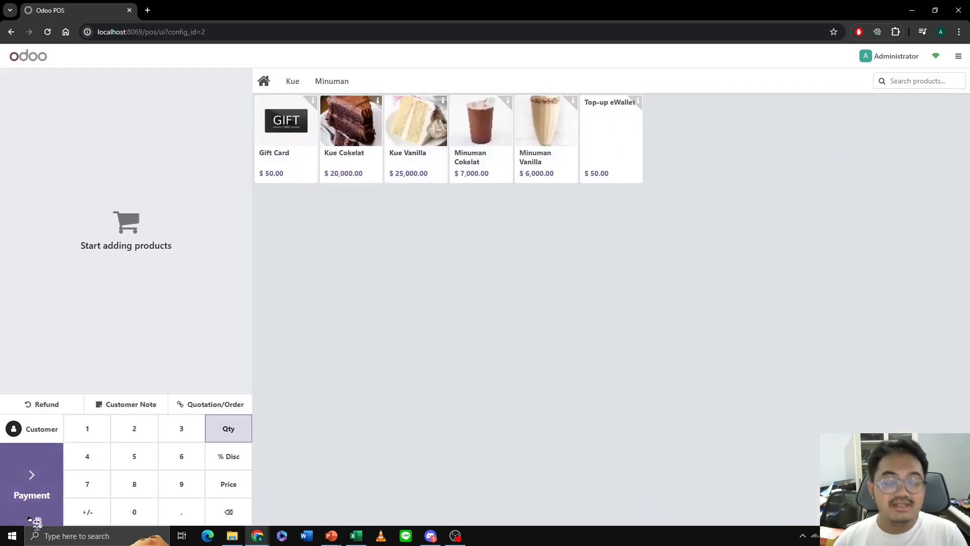
- Close the main shop's sales session without a closing note
left_click(959, 56)
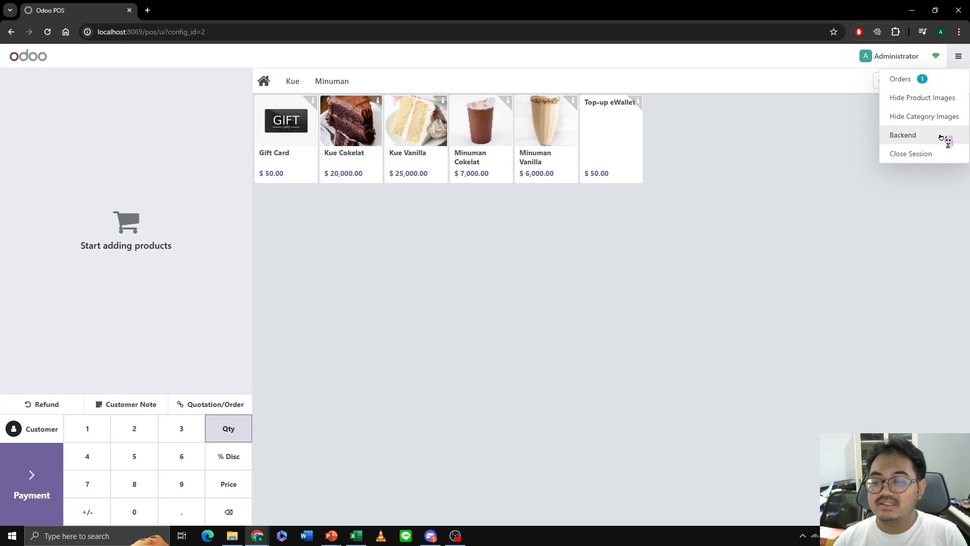
left_click(934, 153)
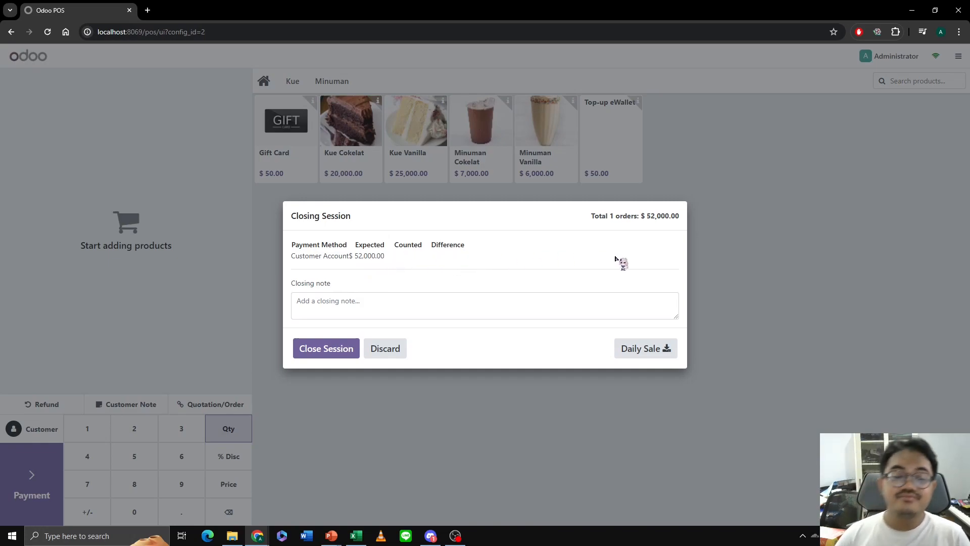
left_click(334, 356)
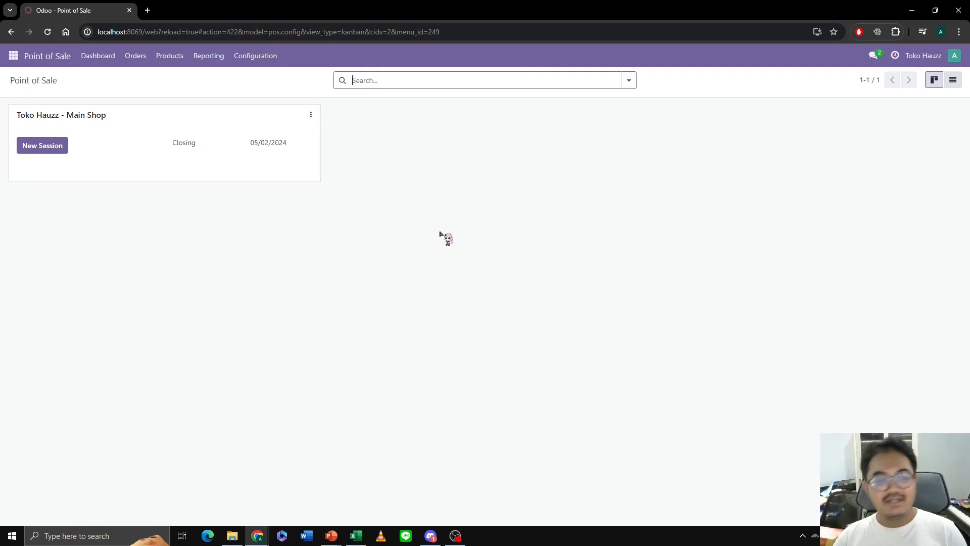
- Open the payment methods list from the Point of Sale settings and view the Cash method's details
left_click(310, 117)
left_click(262, 56)
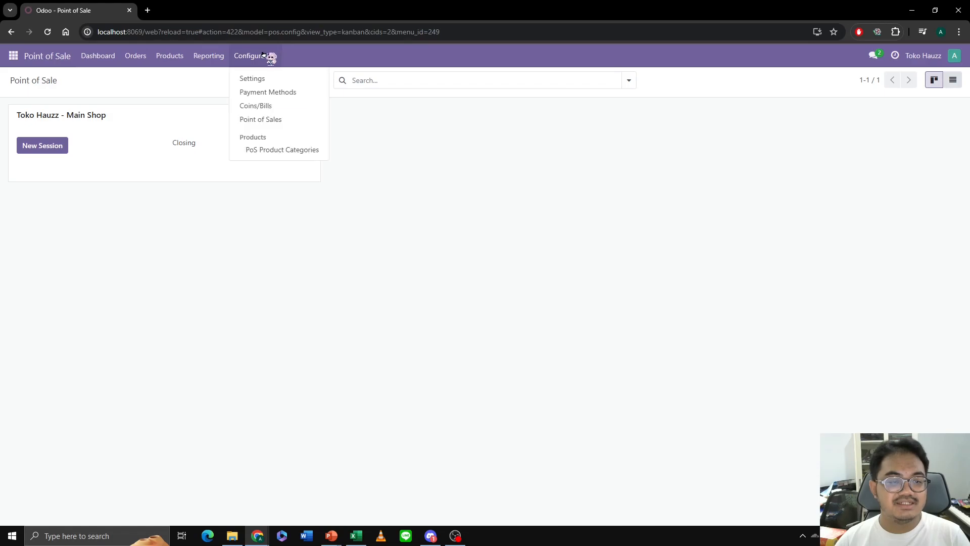
left_click(273, 79)
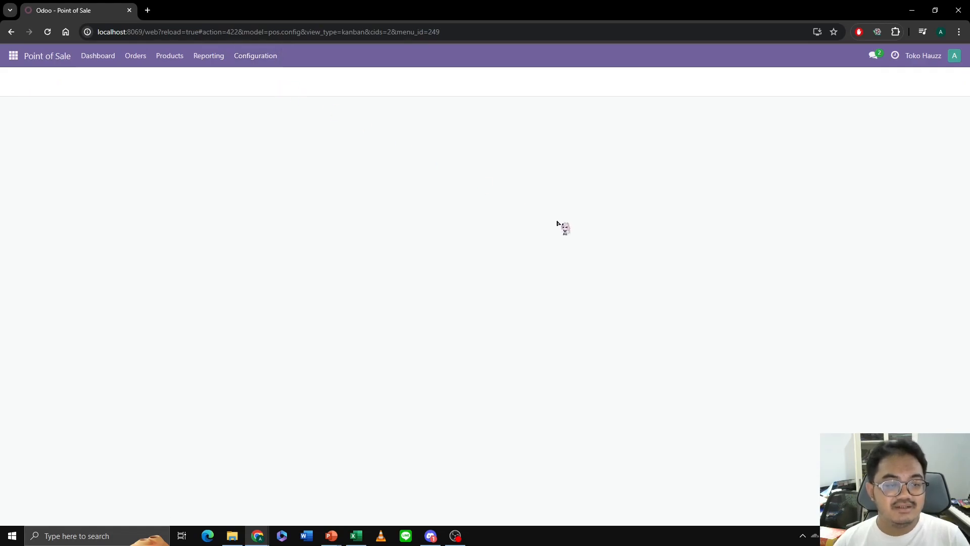
left_click(194, 284)
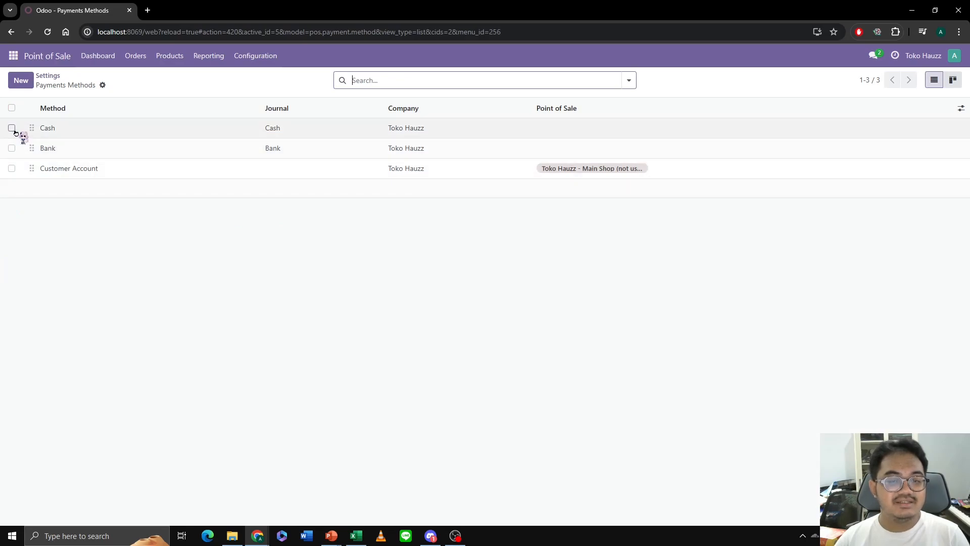
left_click(13, 128)
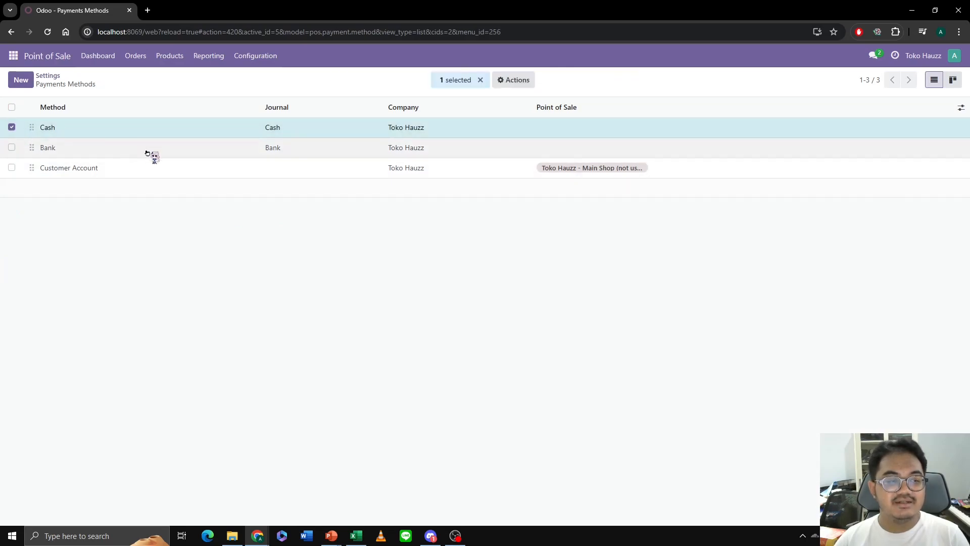
left_click(12, 127)
left_click(279, 133)
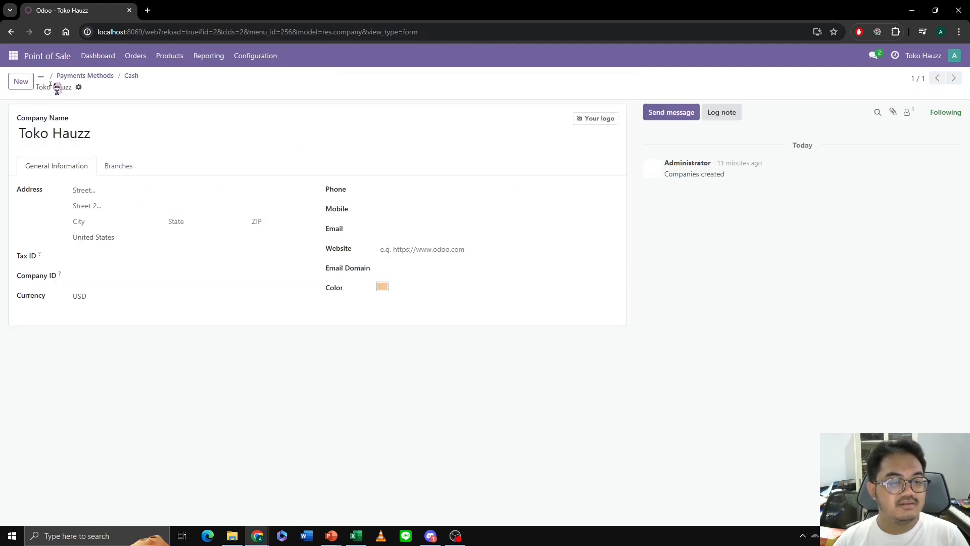
- Return to the Point of Sale settings, add Cash to the main shop's payment methods and save the settings
left_click(70, 76)
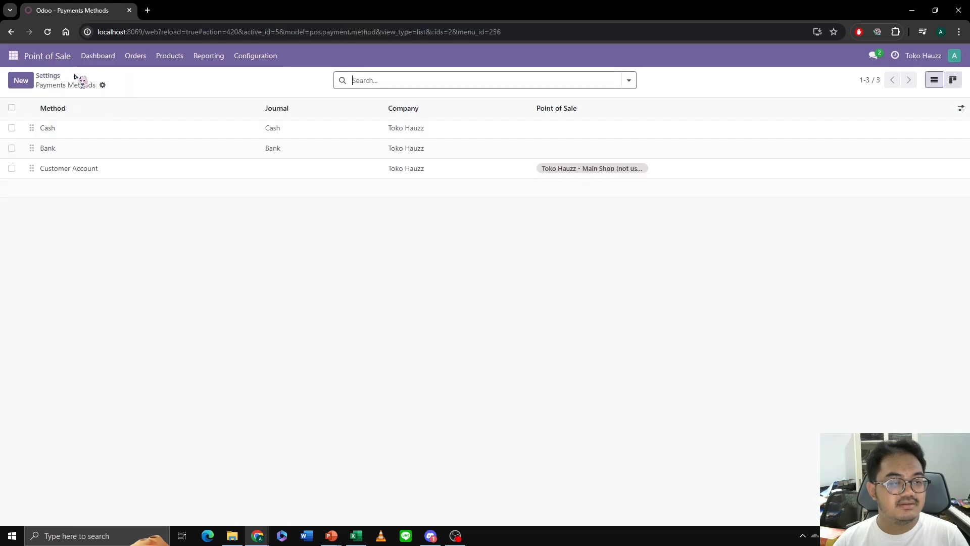
left_click(55, 77)
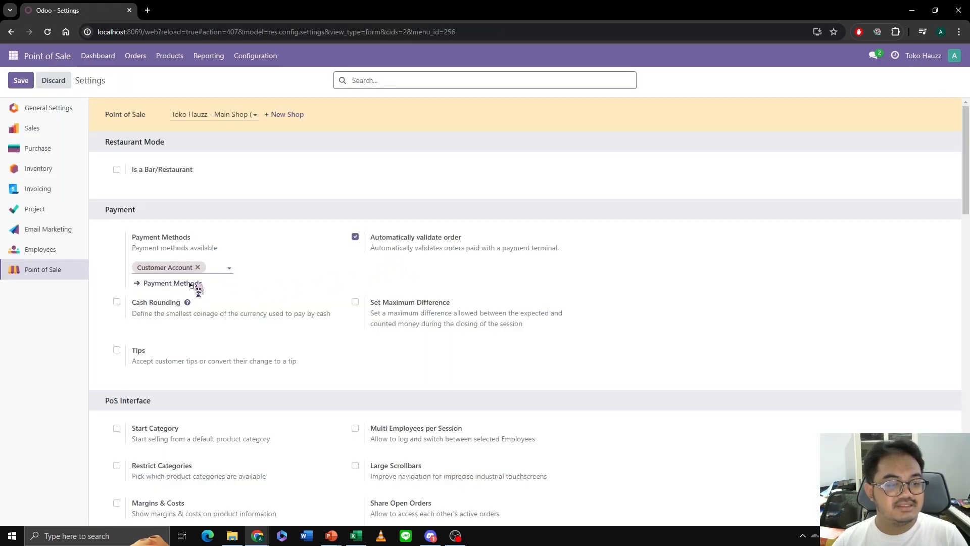
left_click(234, 269)
left_click(245, 284)
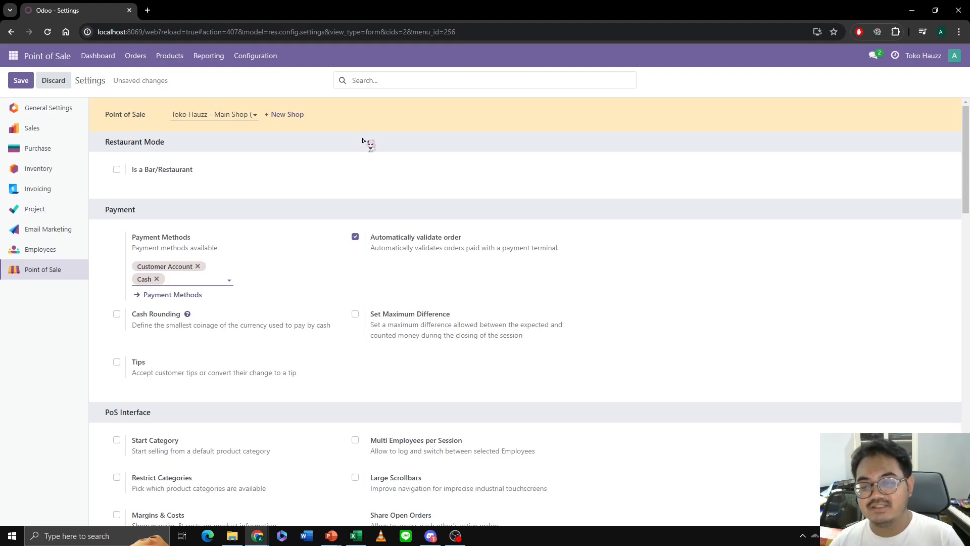
left_click(20, 81)
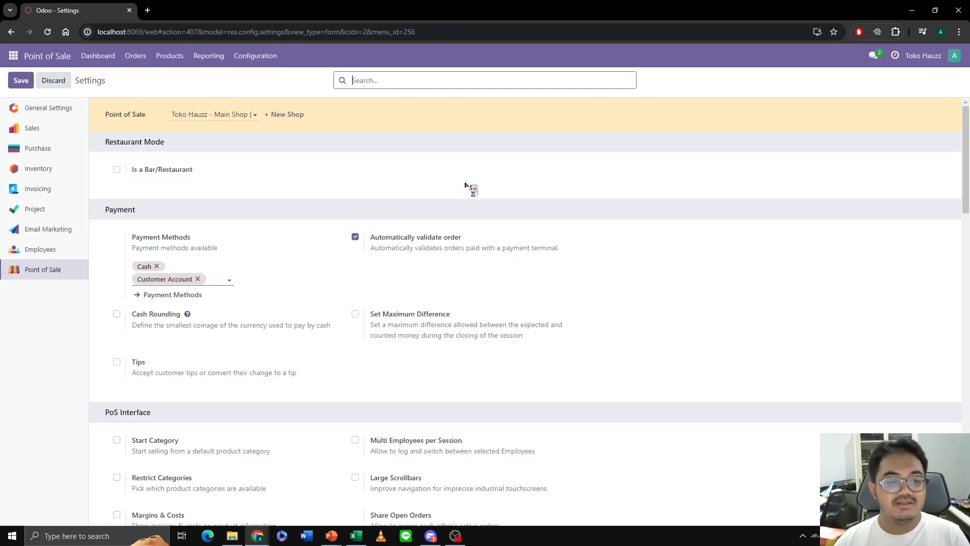
- Open the Next Order Coupons program from Discount & Loyalty and rename it "Next Order 15% Off - Min 50.000"
left_click(141, 58)
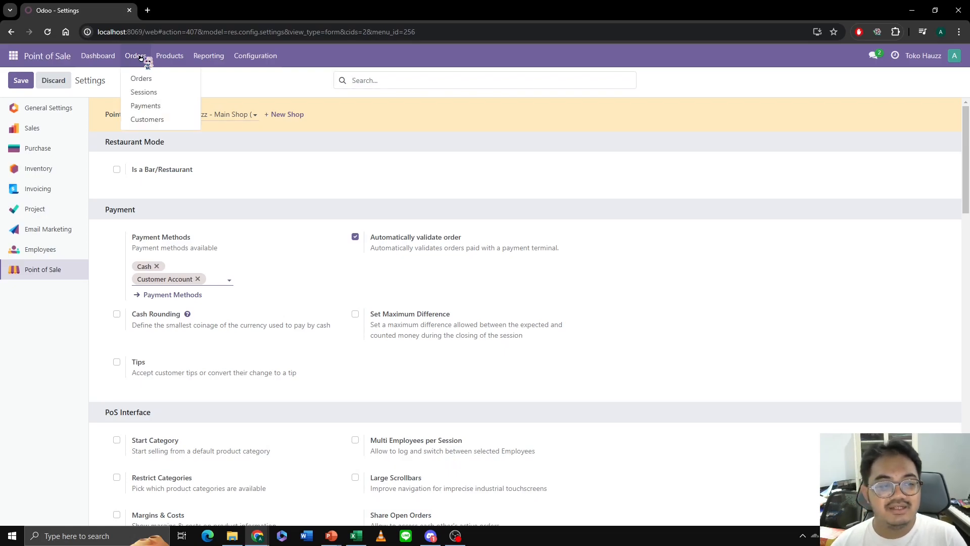
left_click(171, 56)
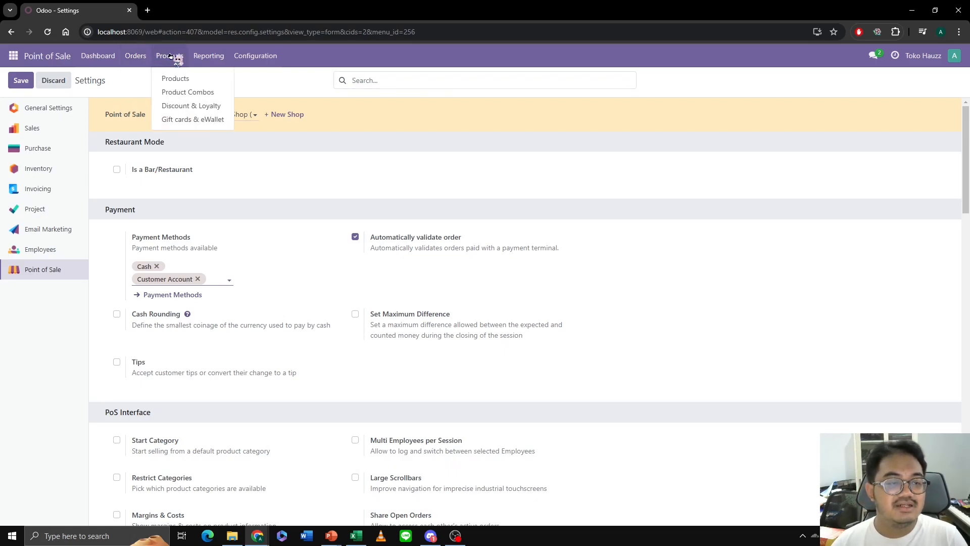
left_click(184, 107)
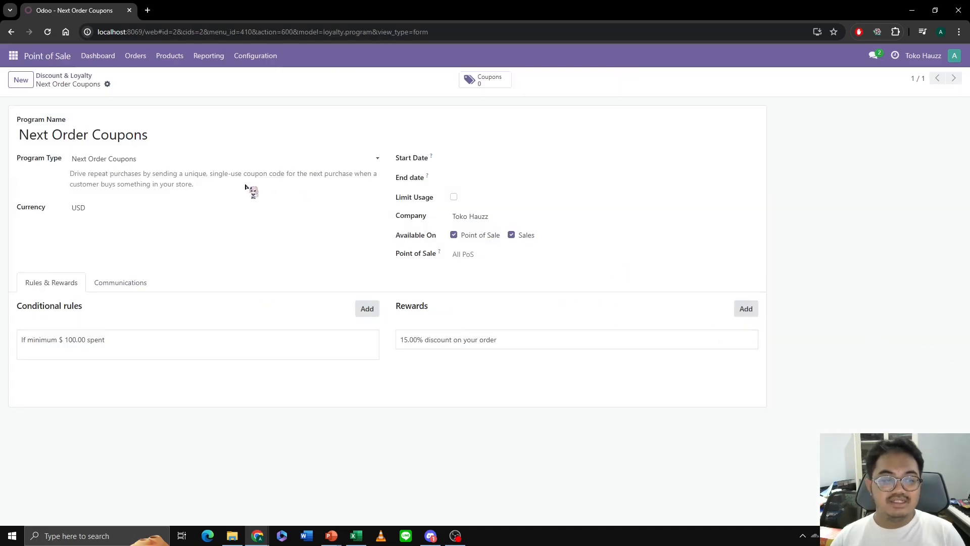
left_click_drag(157, 137, 100, 144)
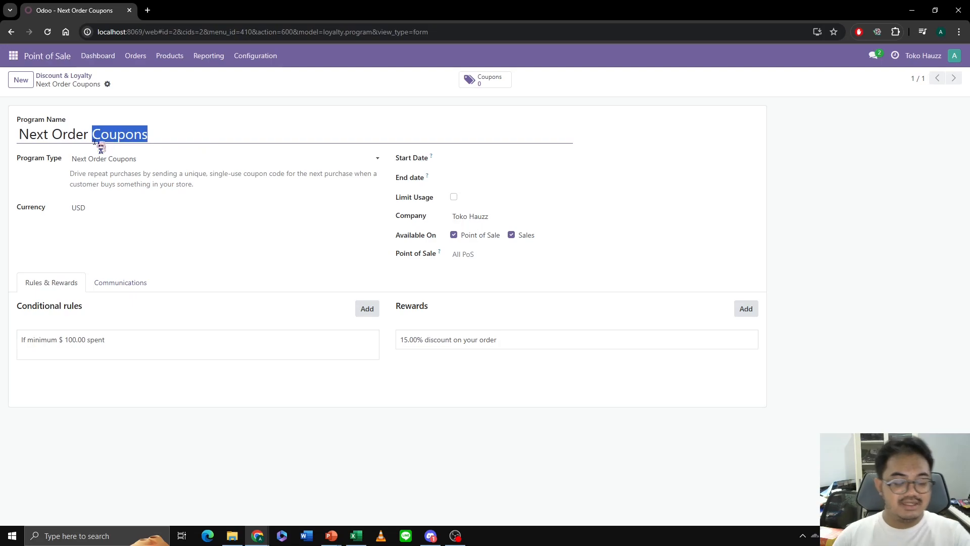
type("15%")
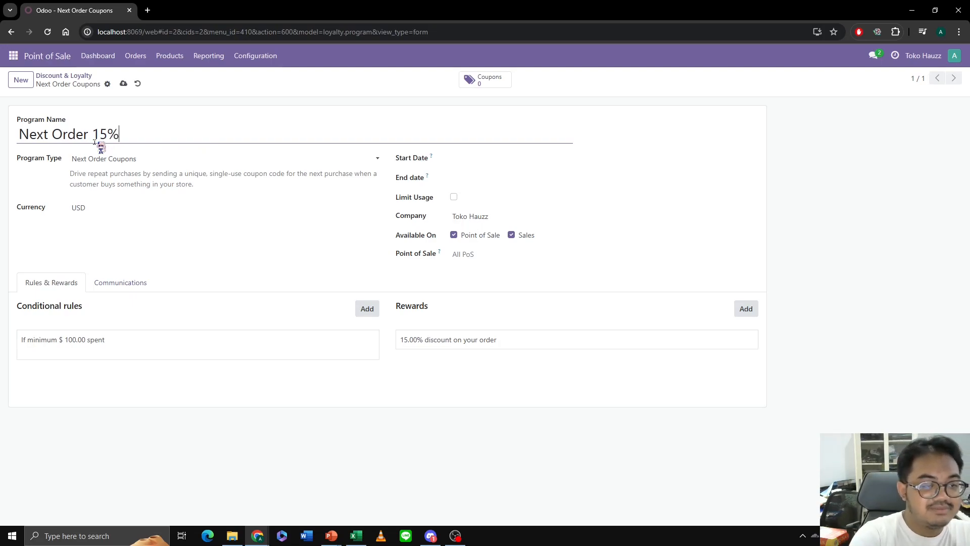
type(" Off - M")
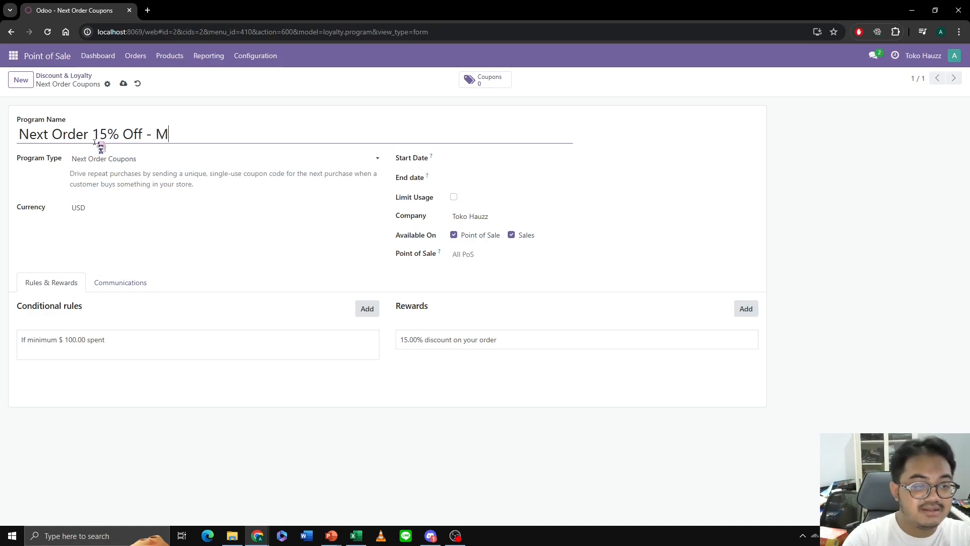
type("in 50.000")
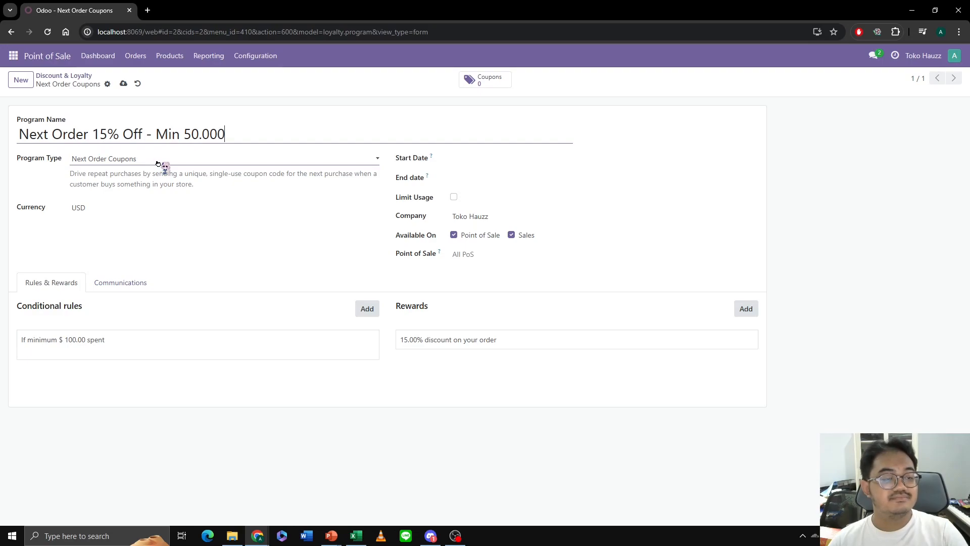
- Set the program's start date to 05/02/2024 and end date to 06/02/2024, and restrict it to the Toko Hauzz main shop
left_click(465, 161)
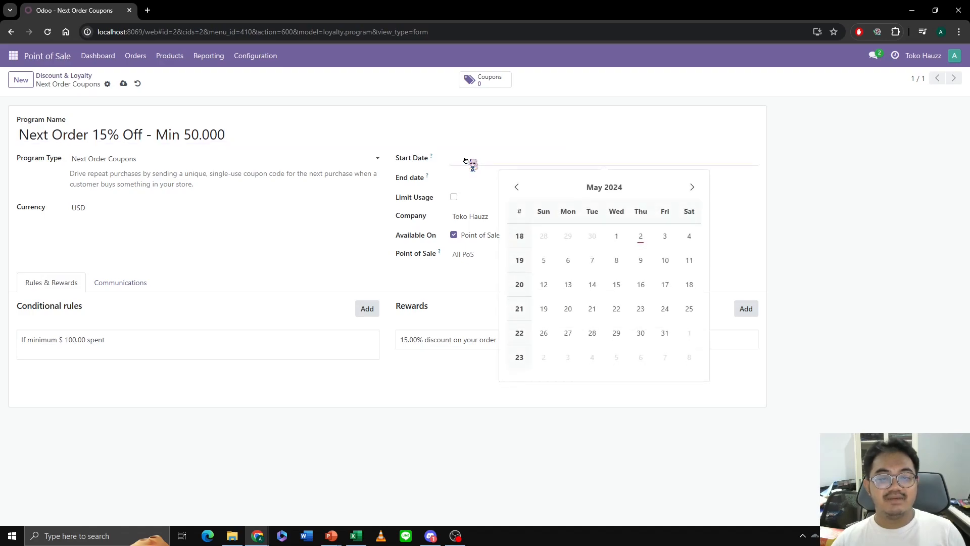
left_click(641, 238)
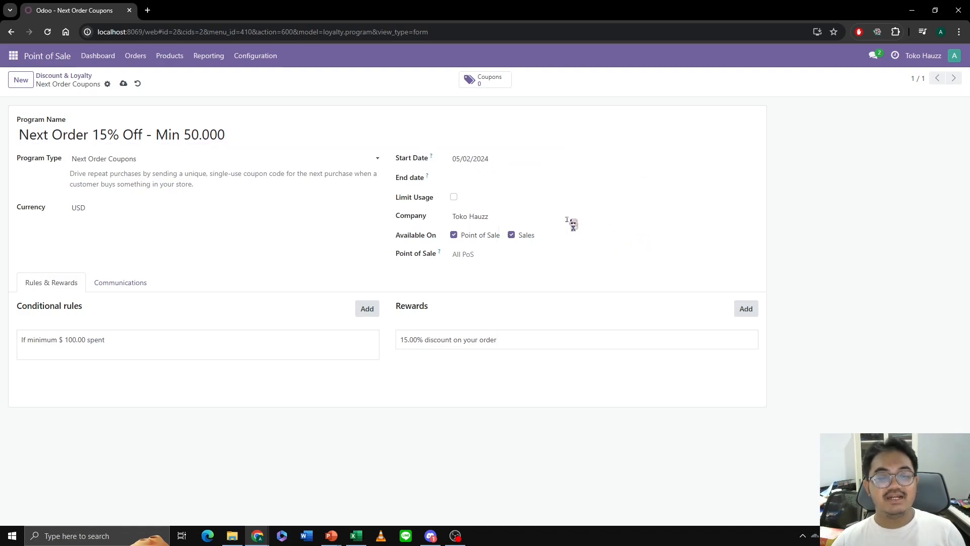
left_click(511, 181)
left_click(544, 377)
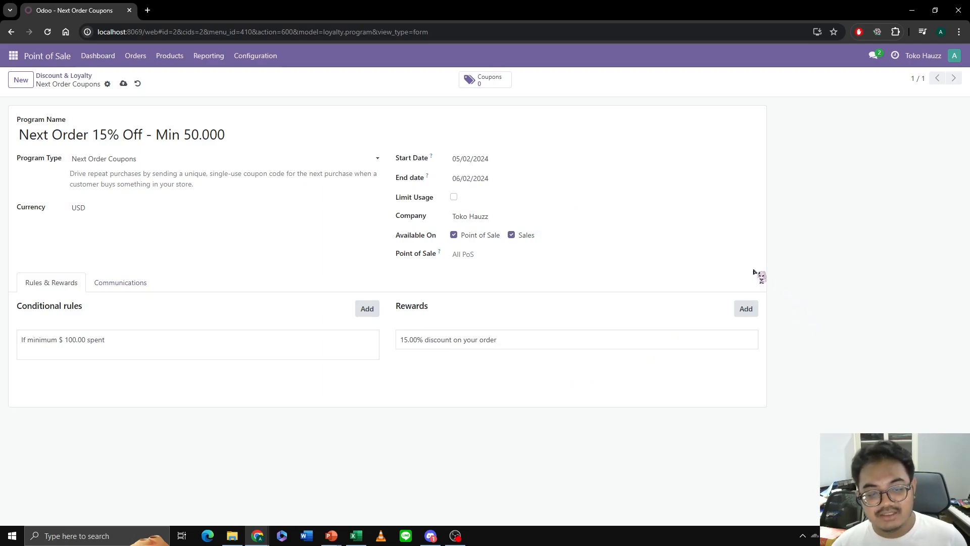
left_click(523, 258)
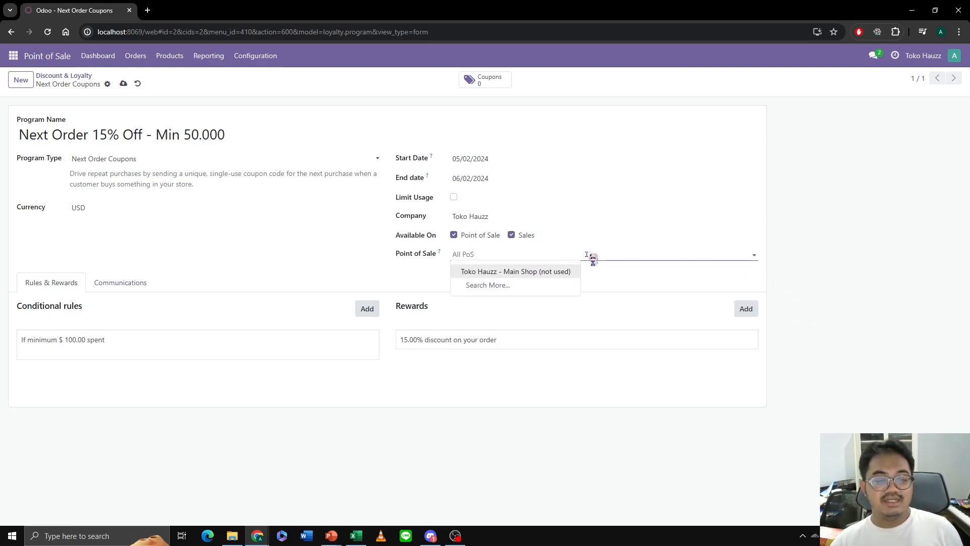
left_click(554, 271)
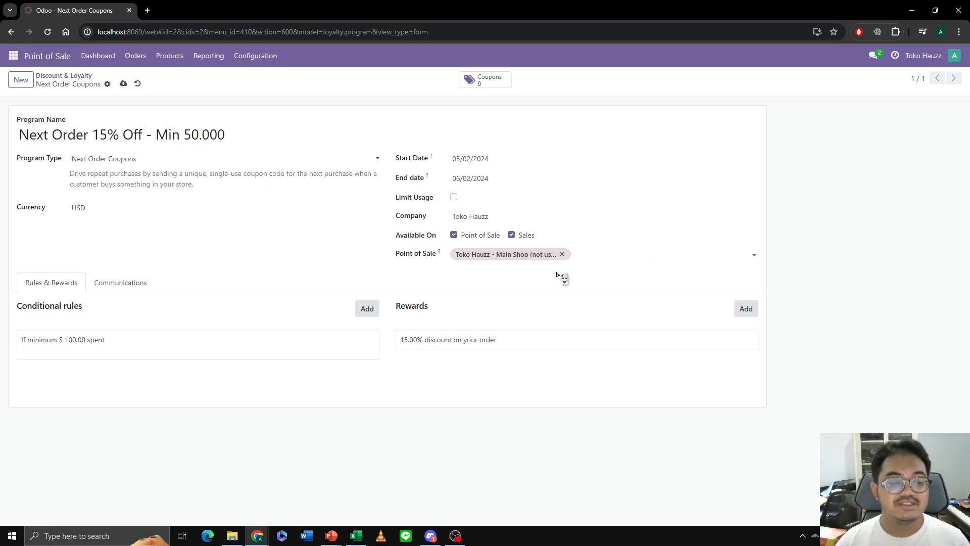
- Set the minimum purchase in the program's conditional rule to 50000 and save the rule
left_click(135, 340)
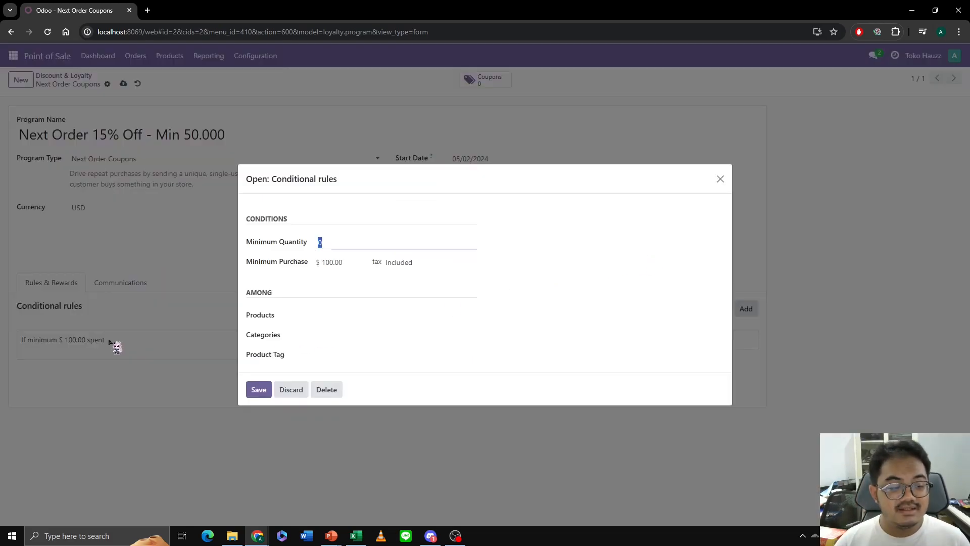
left_click(341, 261)
type("50000")
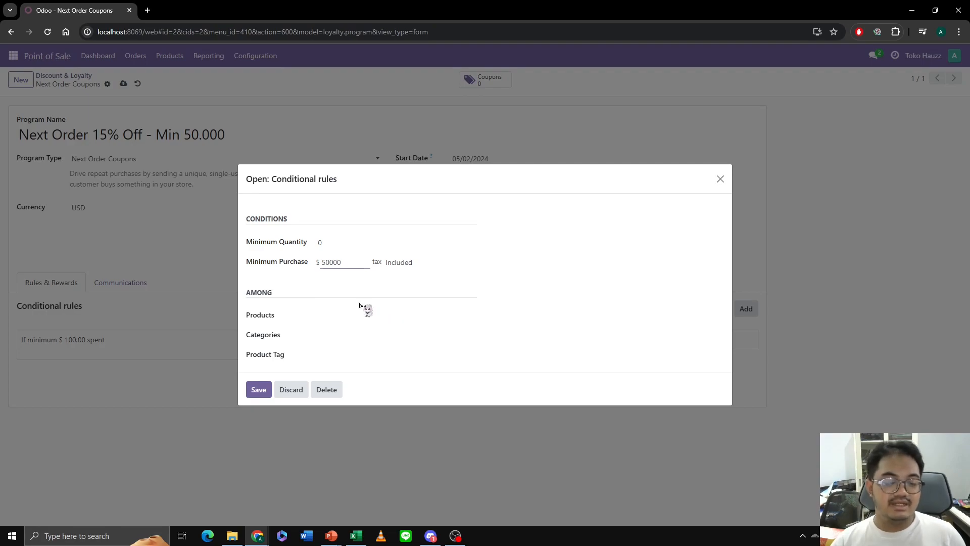
left_click(263, 390)
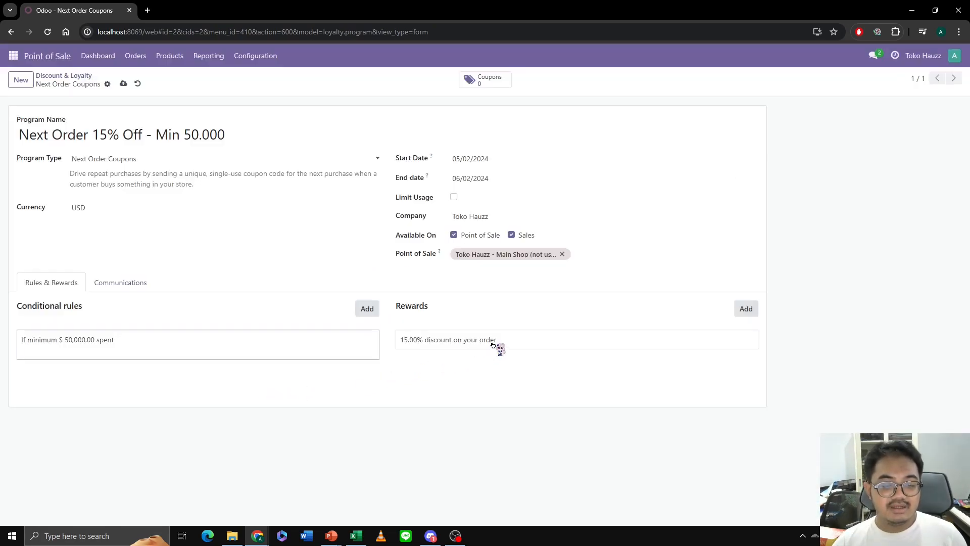
- Keep the 15% order discount as the reward, save the coupon program and check its Communications section
left_click(526, 345)
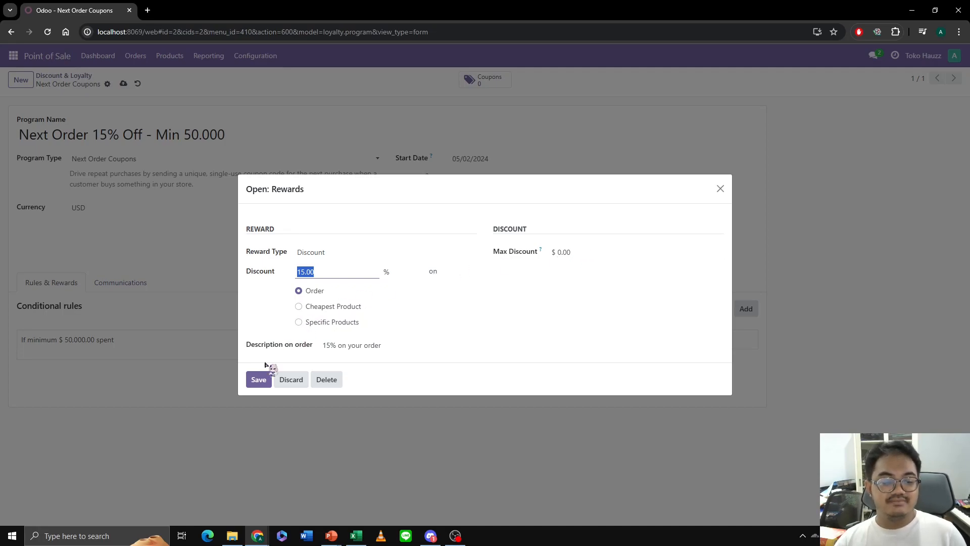
left_click(258, 379)
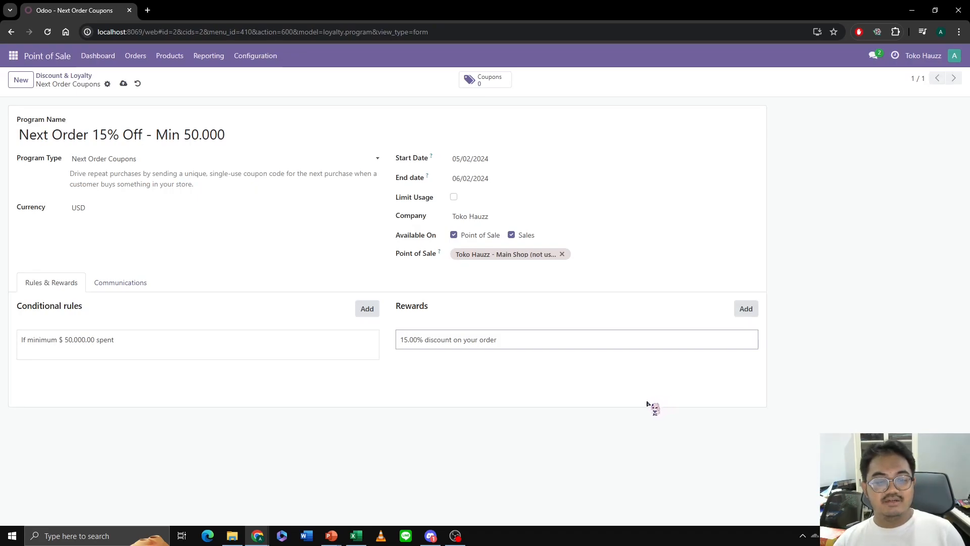
left_click(124, 84)
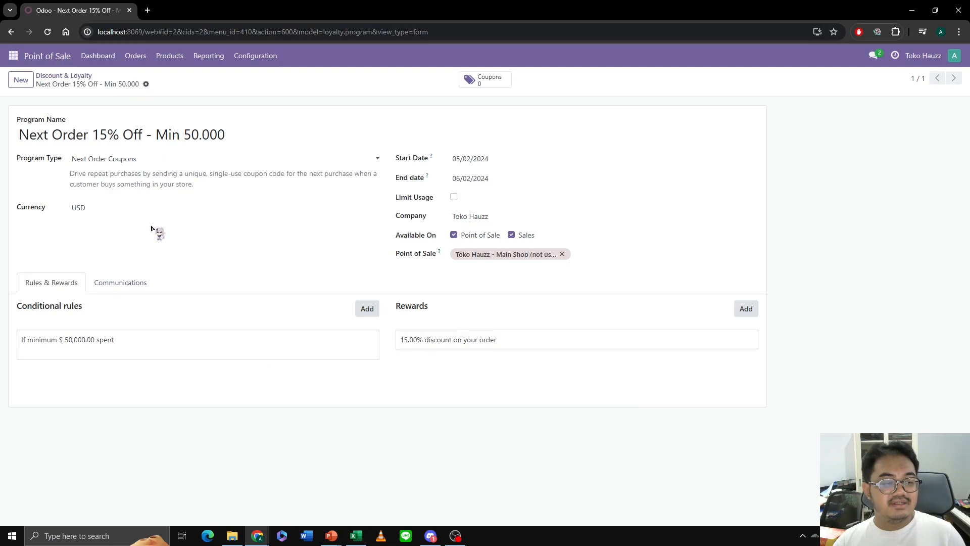
left_click(129, 286)
left_click(69, 289)
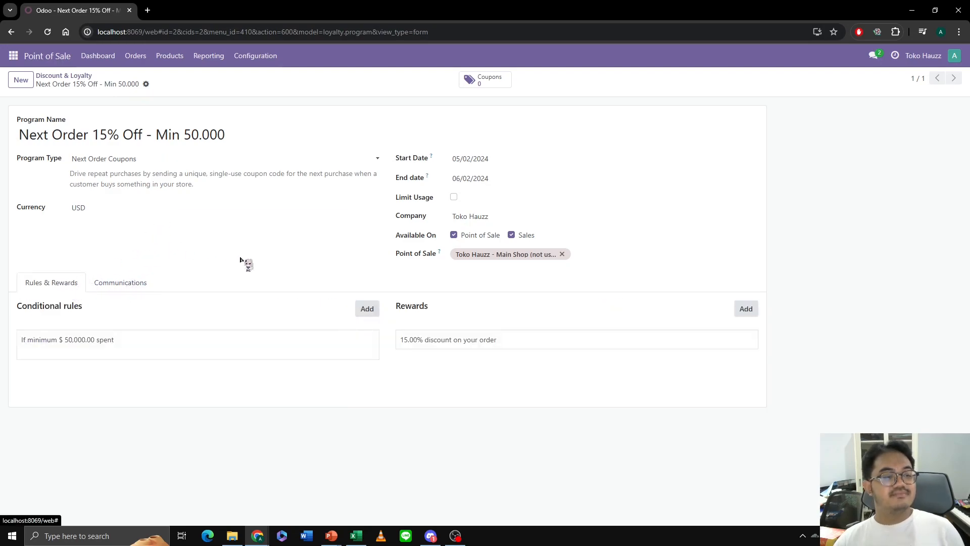
- Review the promotions and loyalty option in the Point of Sale pricing settings and view its Discount & Loyalty program list
left_click(73, 76)
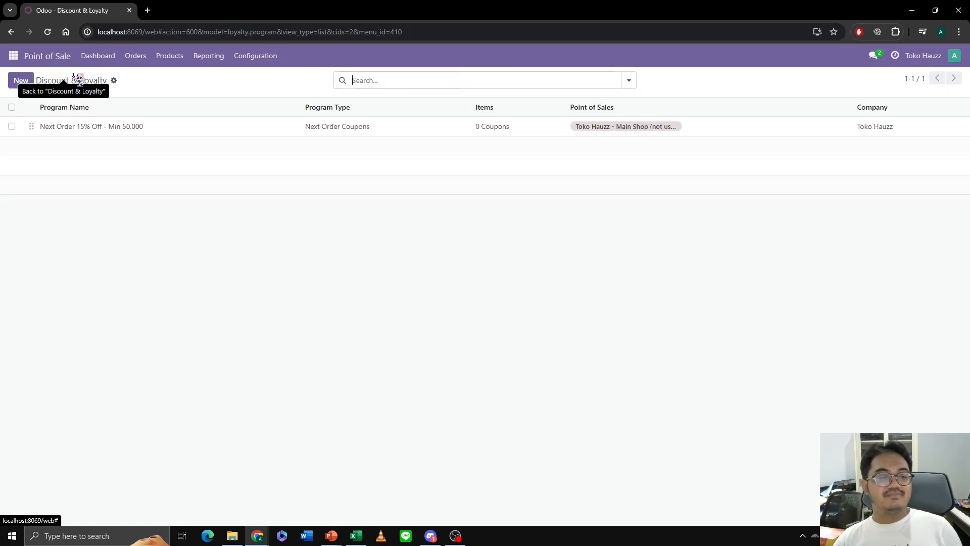
left_click(266, 60)
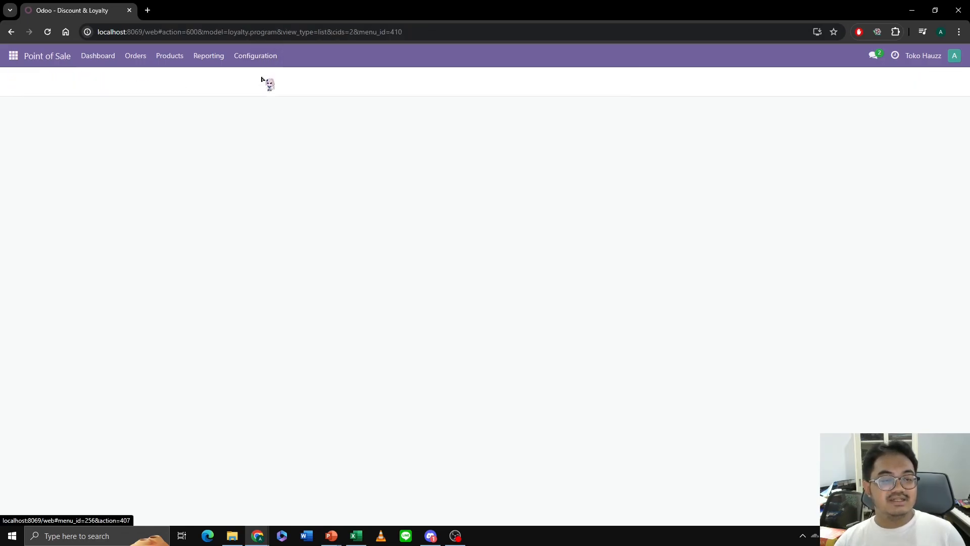
left_click(262, 79)
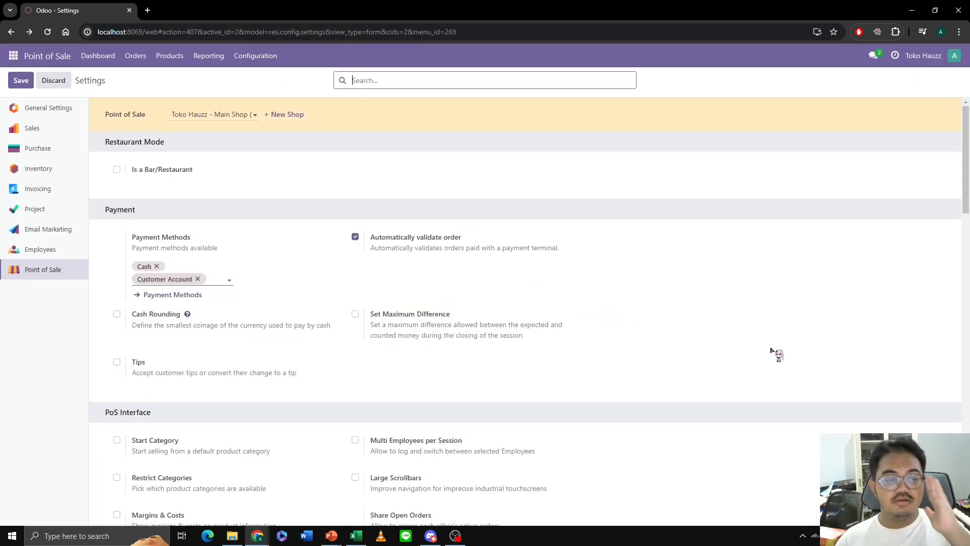
scroll(761, 347, "down", 3)
scroll(714, 348, "up", 3)
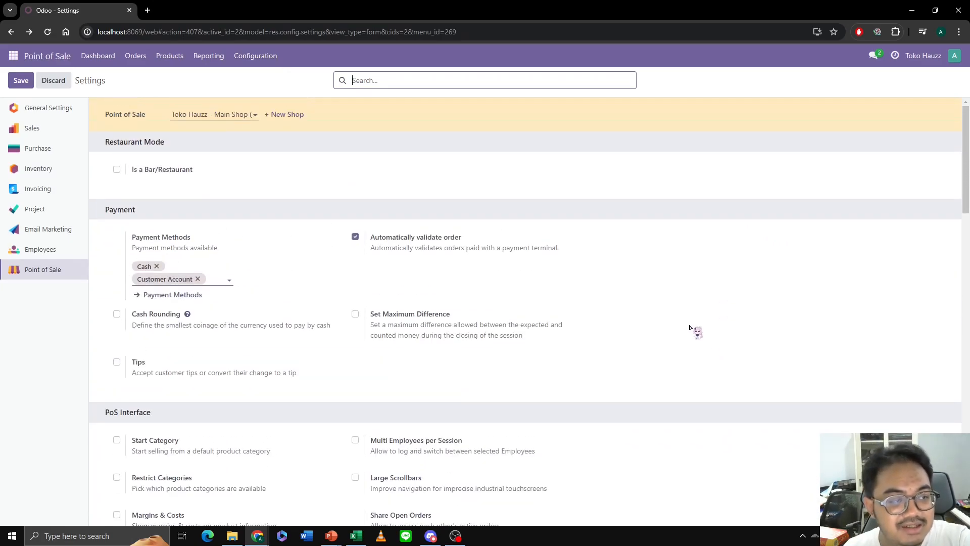
scroll(690, 327, "down", 10)
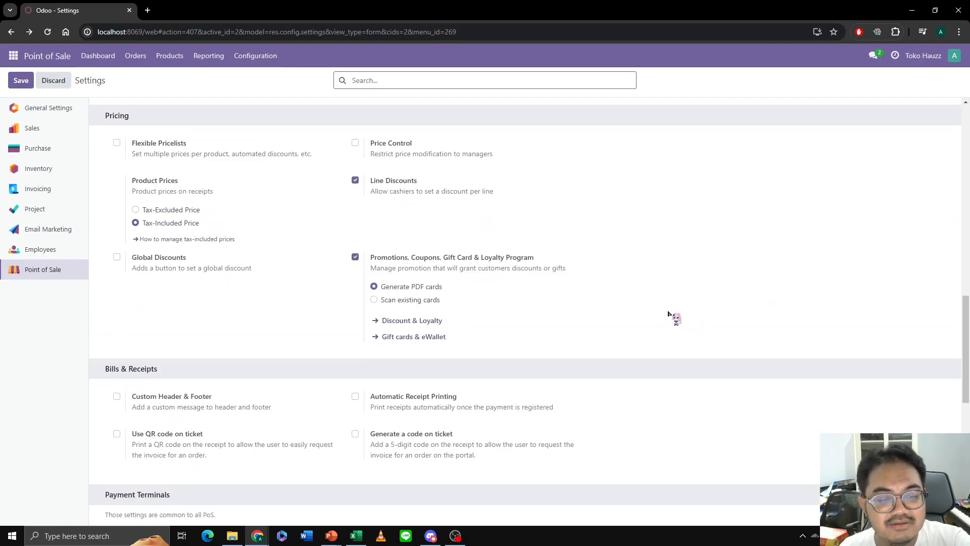
mouse_move(438, 267)
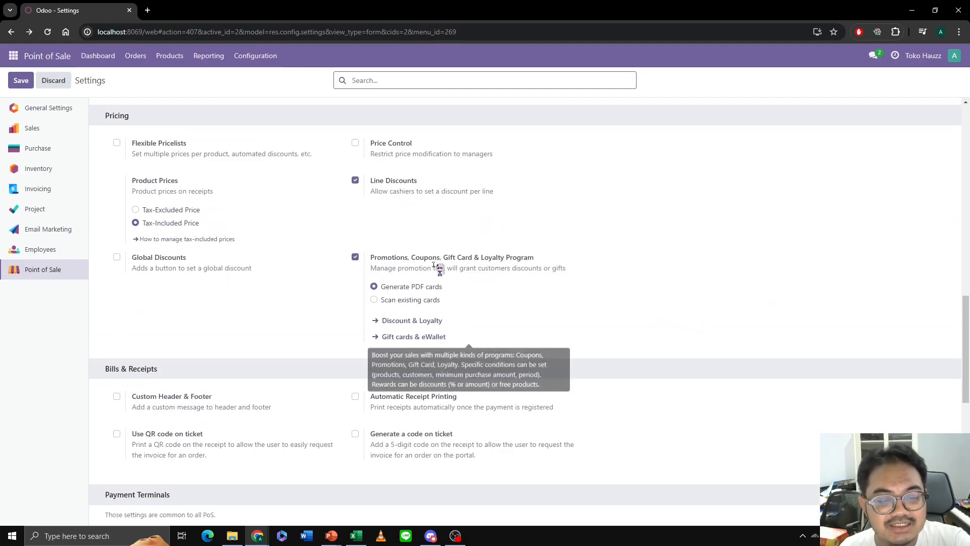
left_click(436, 323)
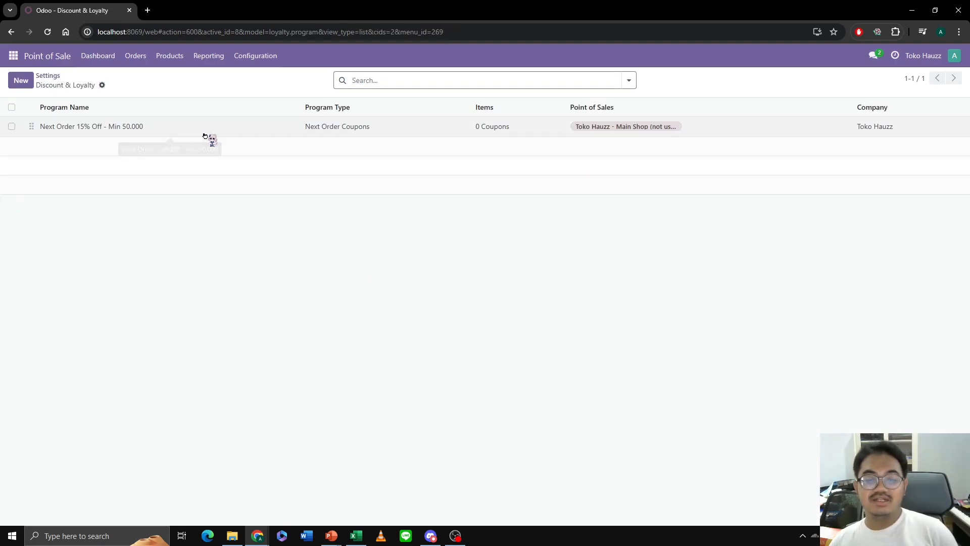
- Open a new main shop session with 250000 opening cash and the opening note "Uang Baru"
left_click(103, 63)
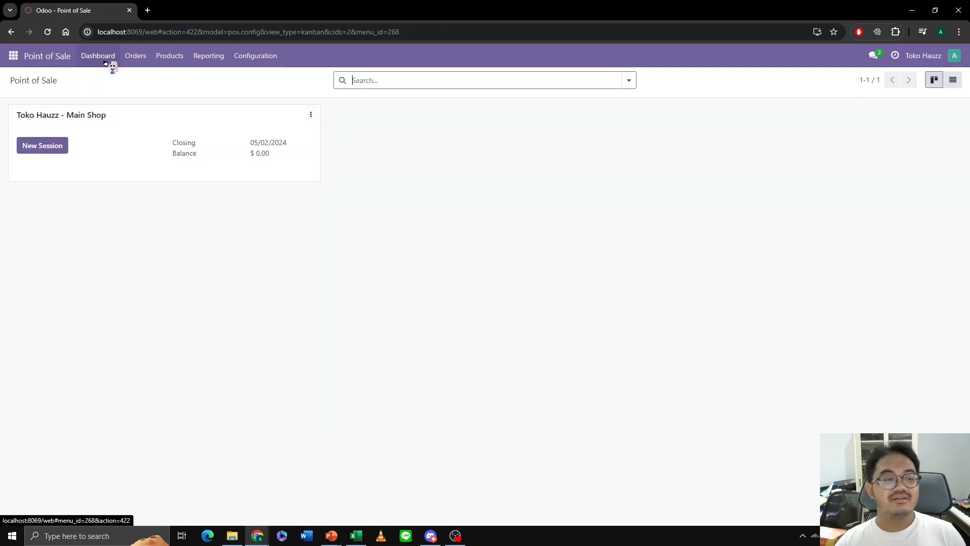
left_click(48, 151)
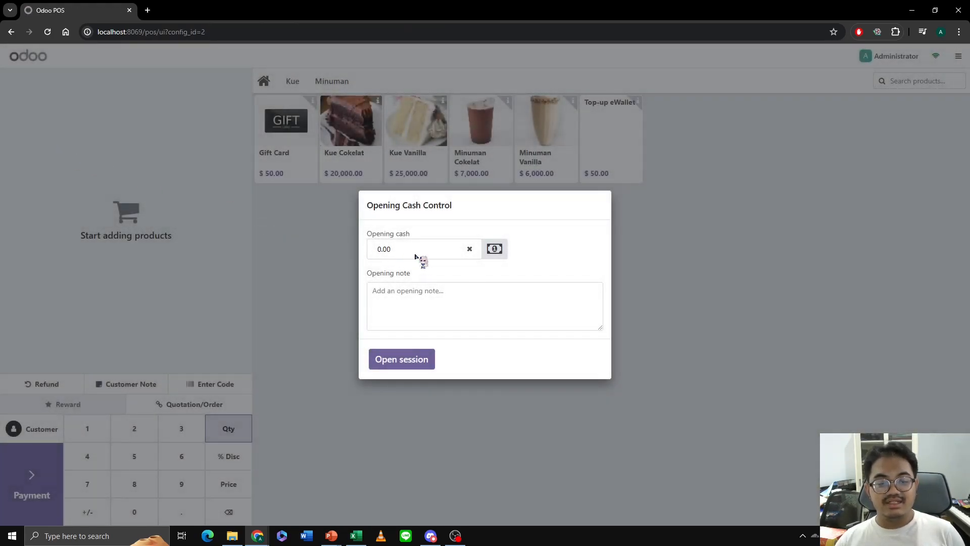
left_click_drag(401, 247, 369, 247)
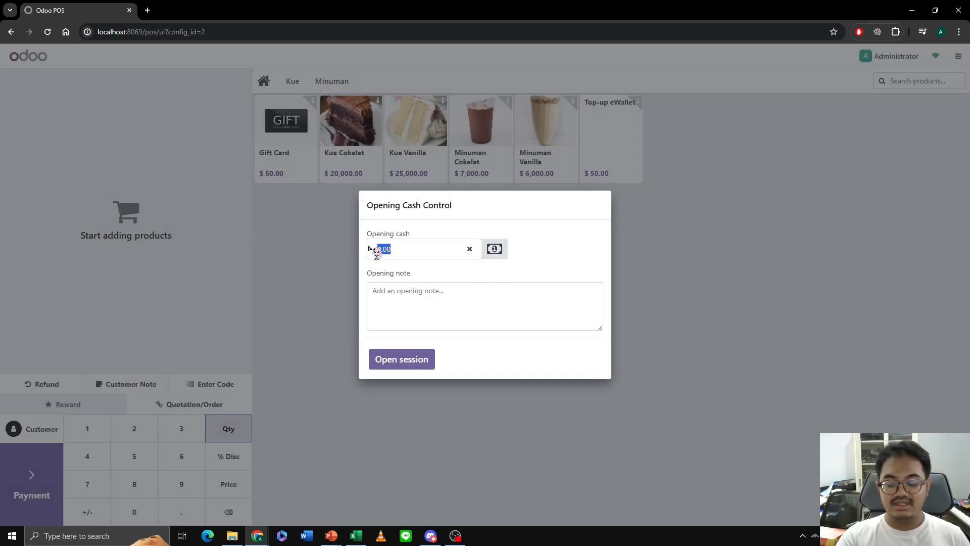
type("50000")
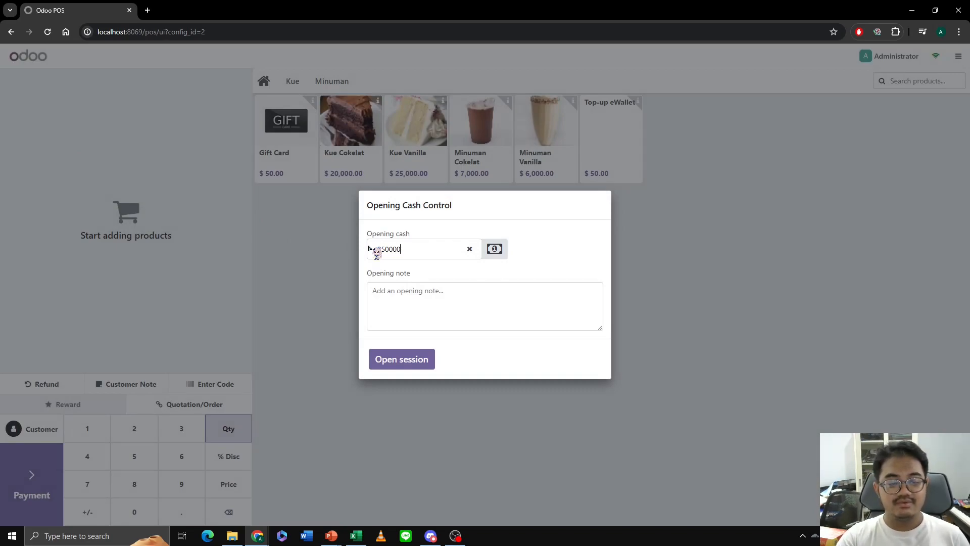
left_click(421, 304)
type("Uang Baru")
left_click(420, 359)
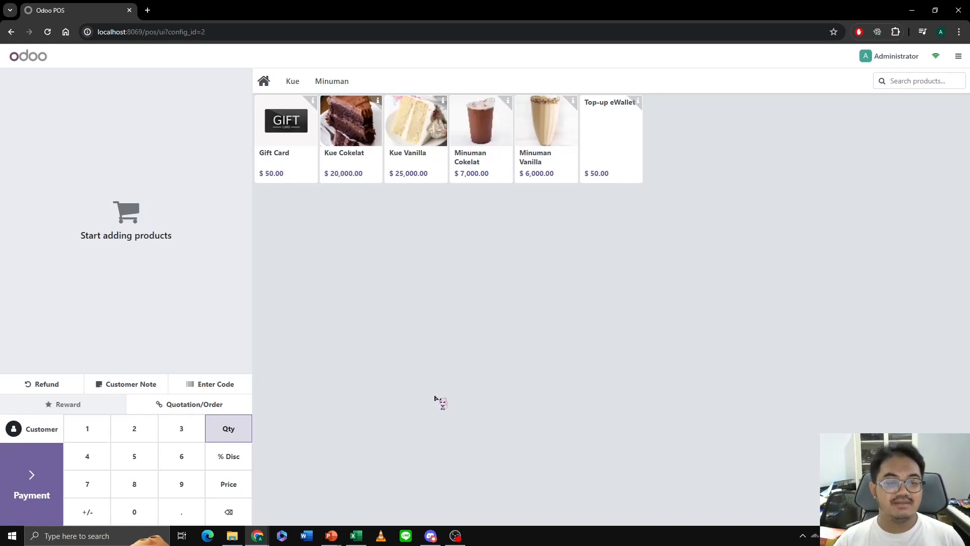
- Assign the existing customer listed above Toko Hauzz to the order and add one each of Kue Cokelat, Minuman Vanilla, Minuman Cokelat and Kue Vanilla
left_click(47, 429)
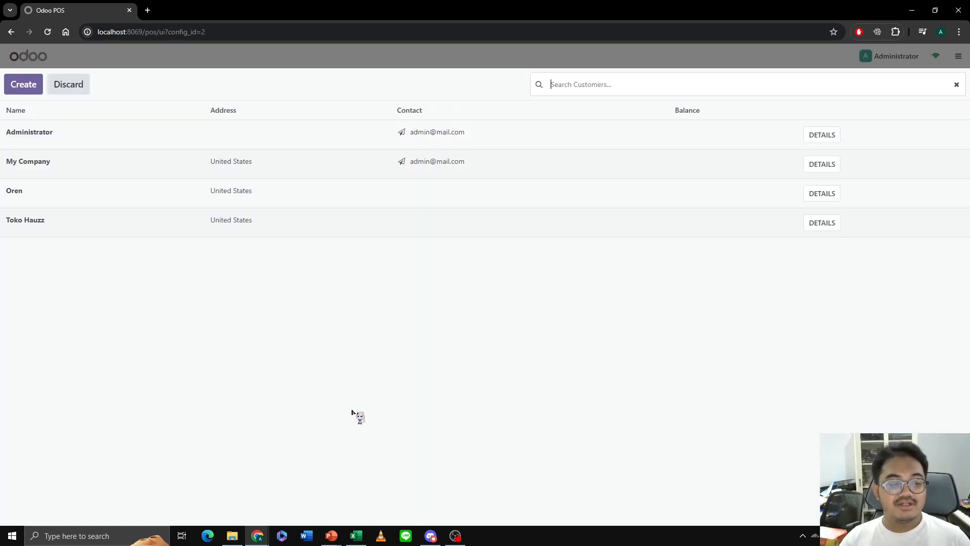
left_click(76, 197)
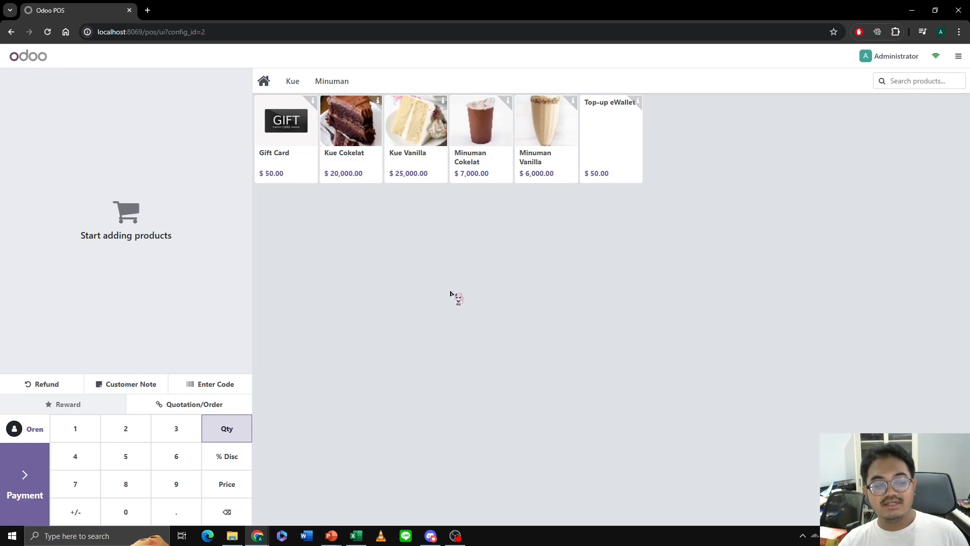
left_click(344, 147)
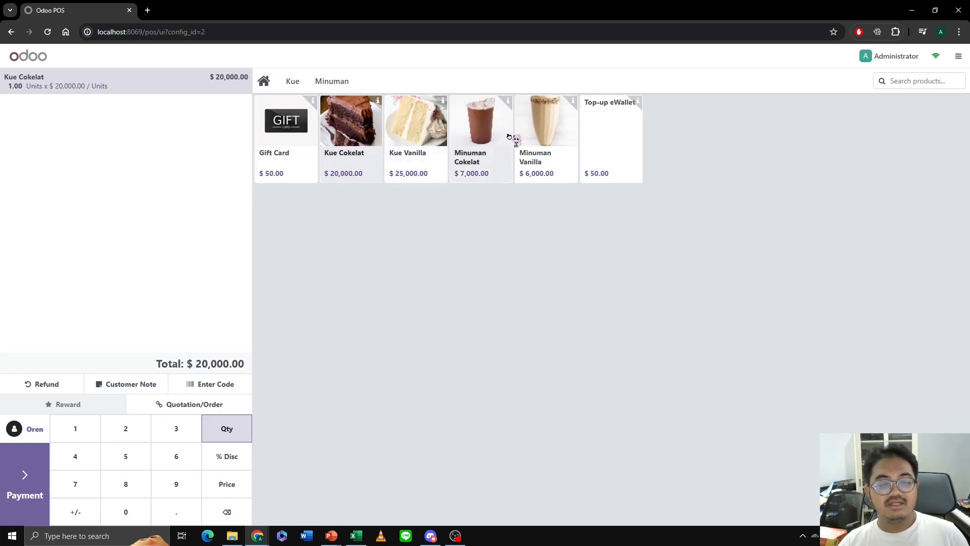
left_click(546, 137)
left_click(480, 138)
left_click(421, 137)
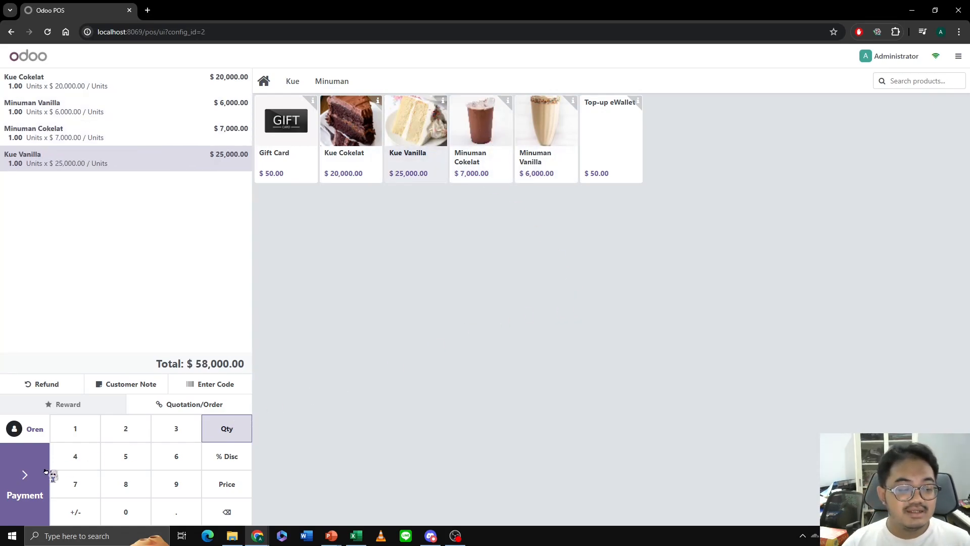
- Pay the order with 58000 on Customer Account and validate the payment
left_click(22, 485)
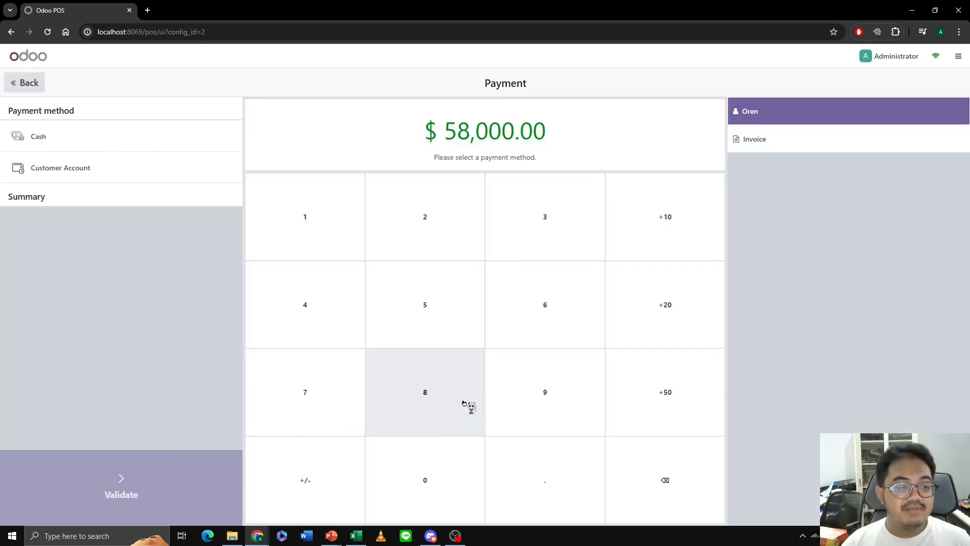
left_click(103, 174)
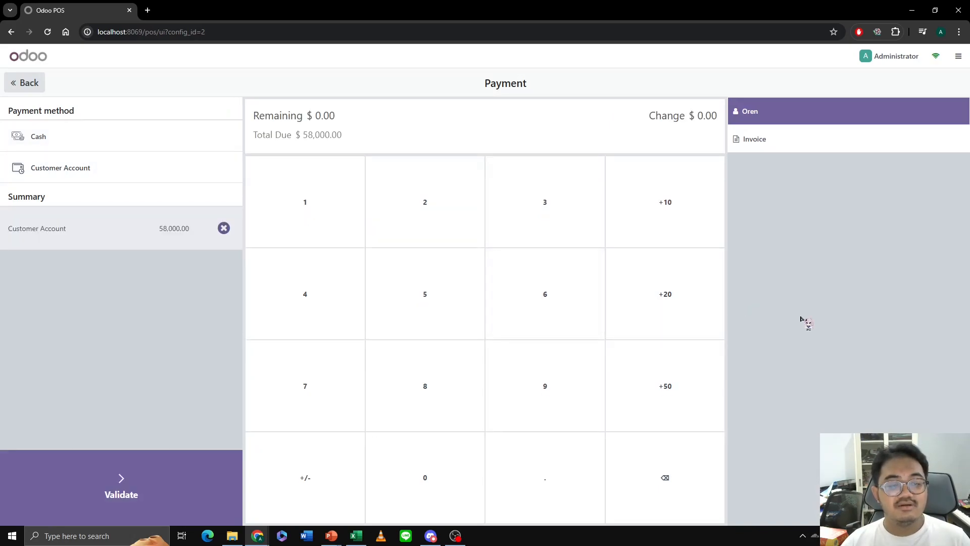
type("58")
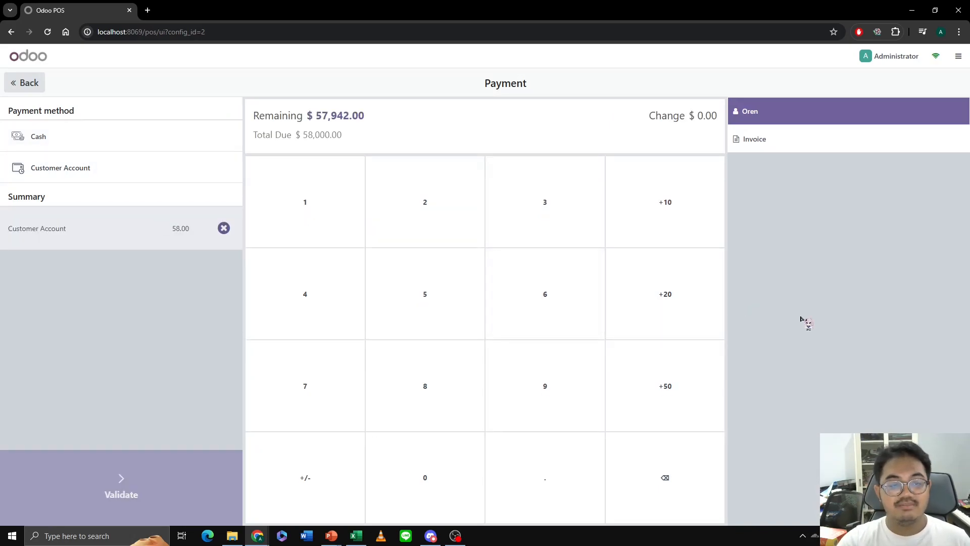
type("000")
left_click(142, 488)
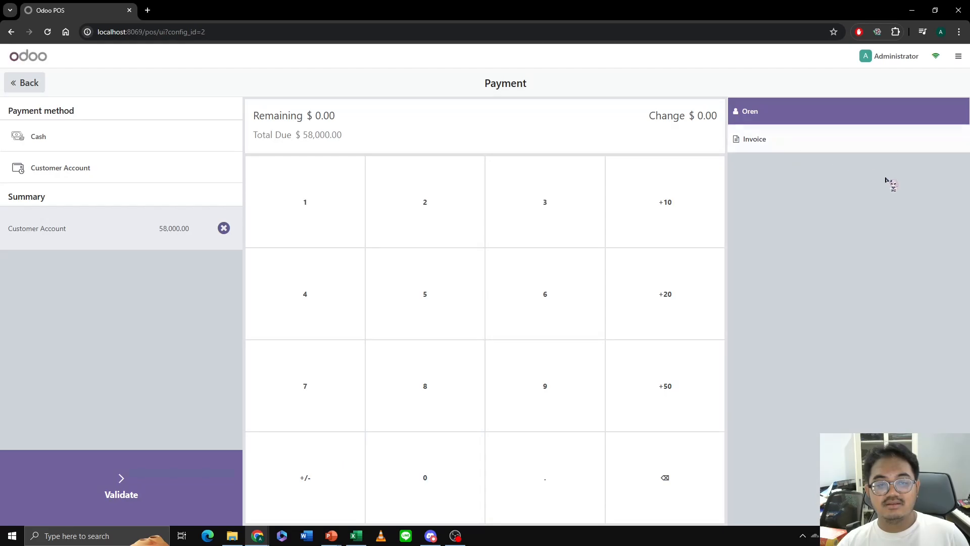
left_click(821, 149)
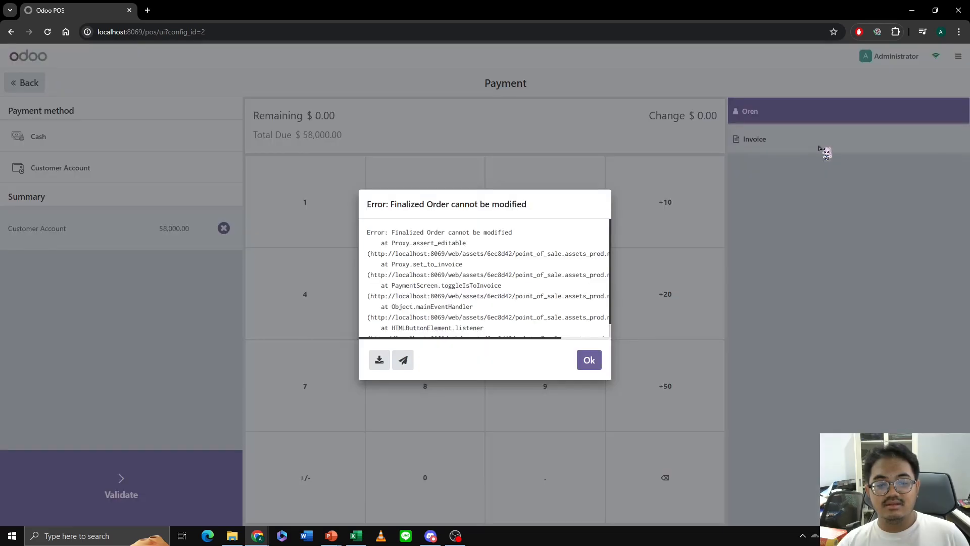
left_click(589, 360)
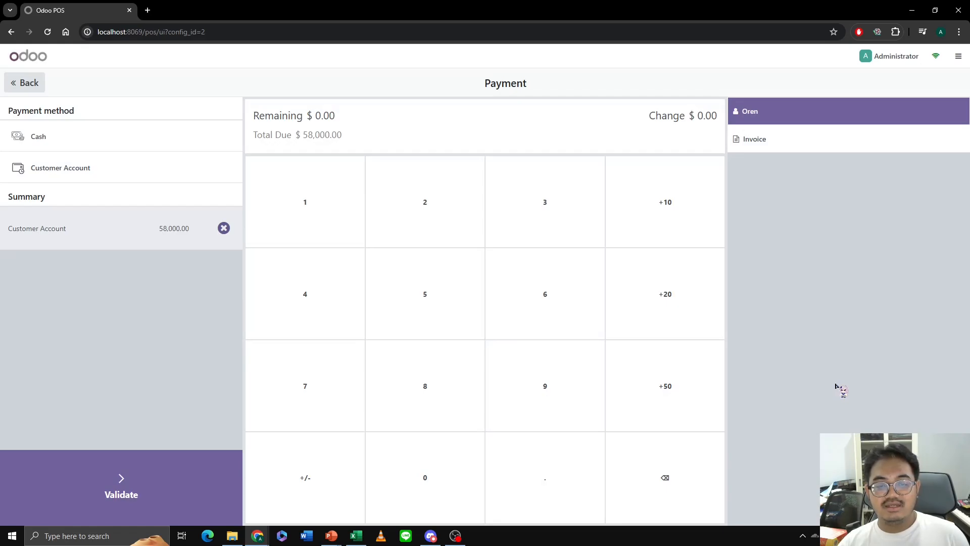
left_click(84, 498)
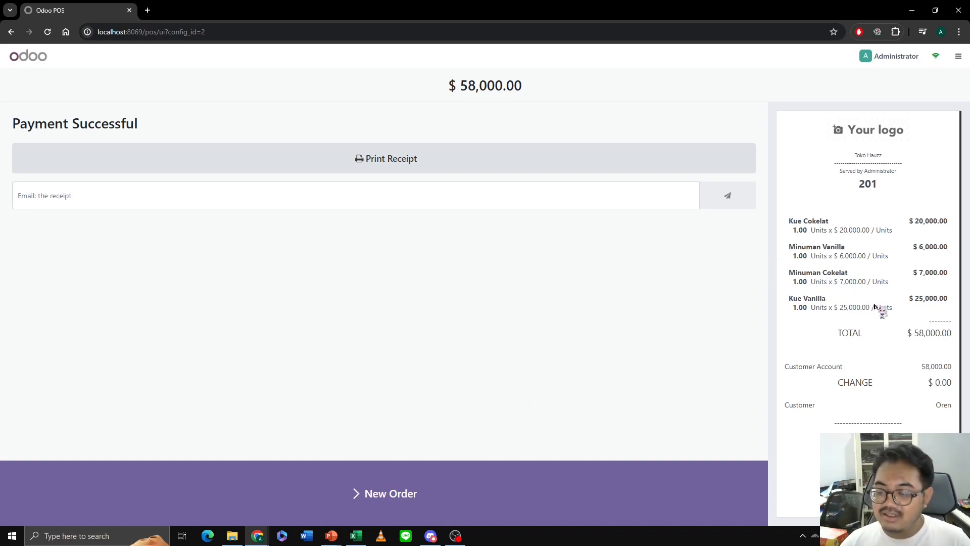
- Check the coupon on the receipt and print it to Odoo POS.pdf in the POS folder, replacing the existing file
scroll(874, 309, "down", 1)
scroll(876, 311, "down", 2)
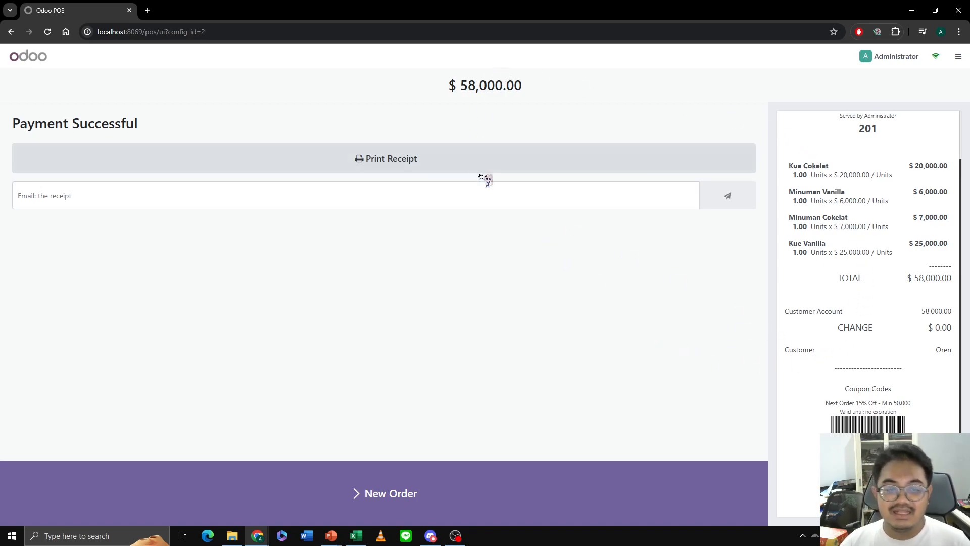
left_click(492, 167)
left_click(747, 457)
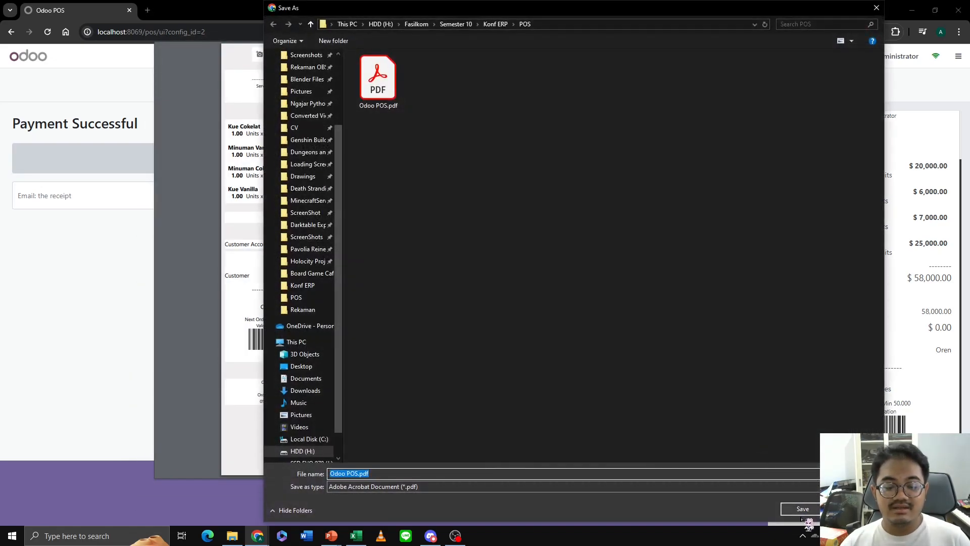
left_click(795, 508)
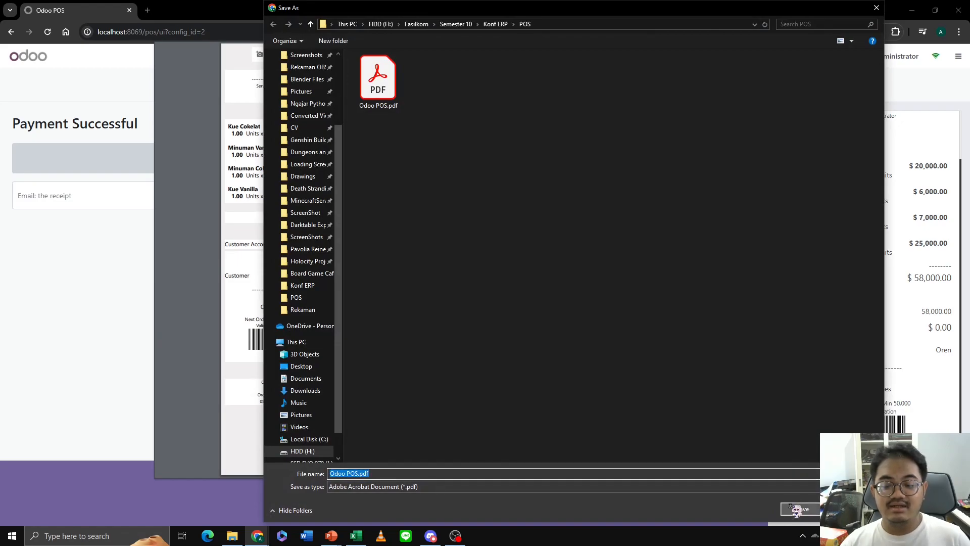
left_click(509, 268)
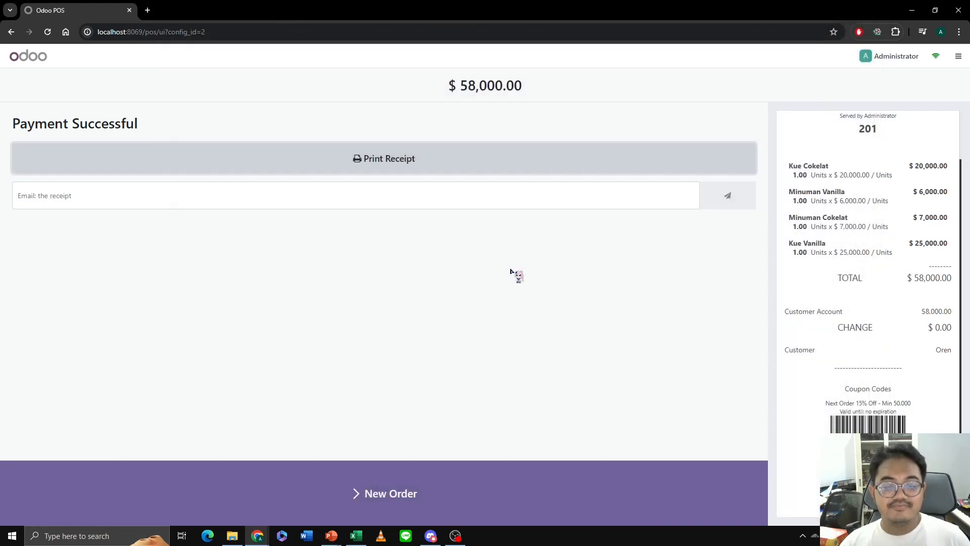
- Open the saved Odoo POS.pdf receipt from the POS folder and copy the coupon code beneath its barcode
left_click(232, 536)
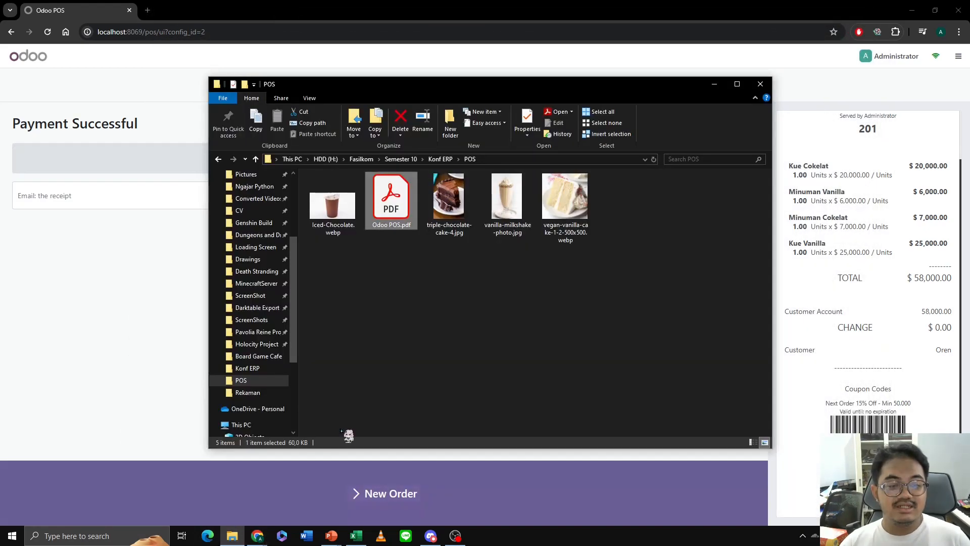
double_click(390, 195)
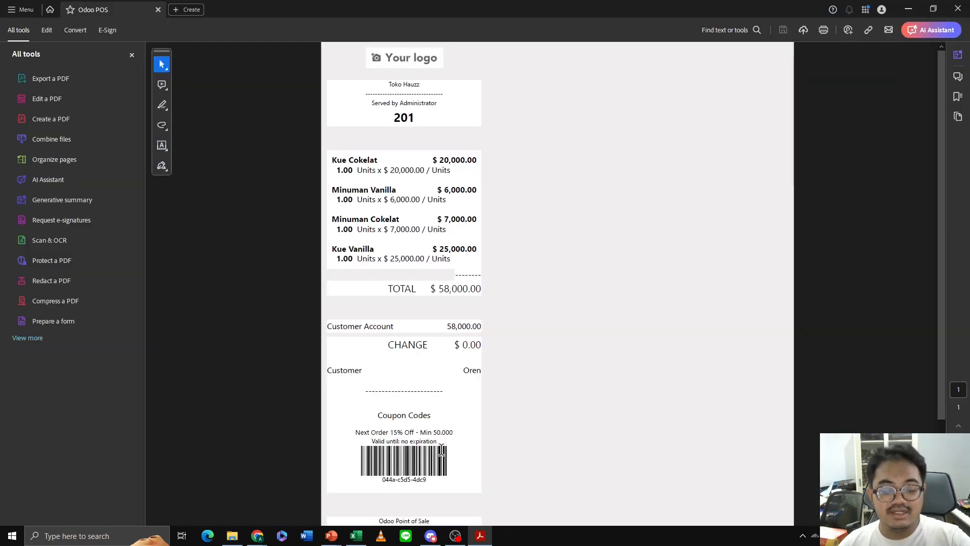
scroll(455, 452, "down", 2)
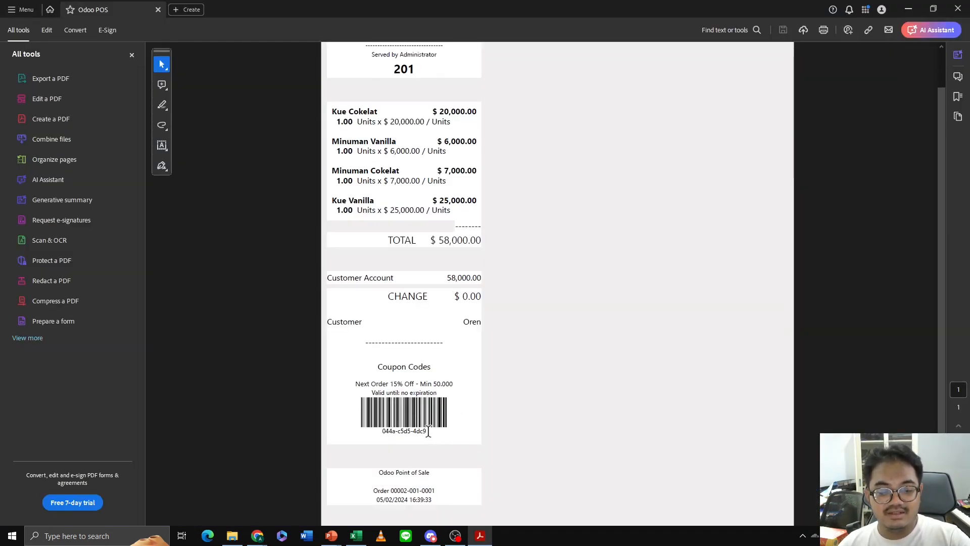
left_click_drag(427, 431, 383, 432)
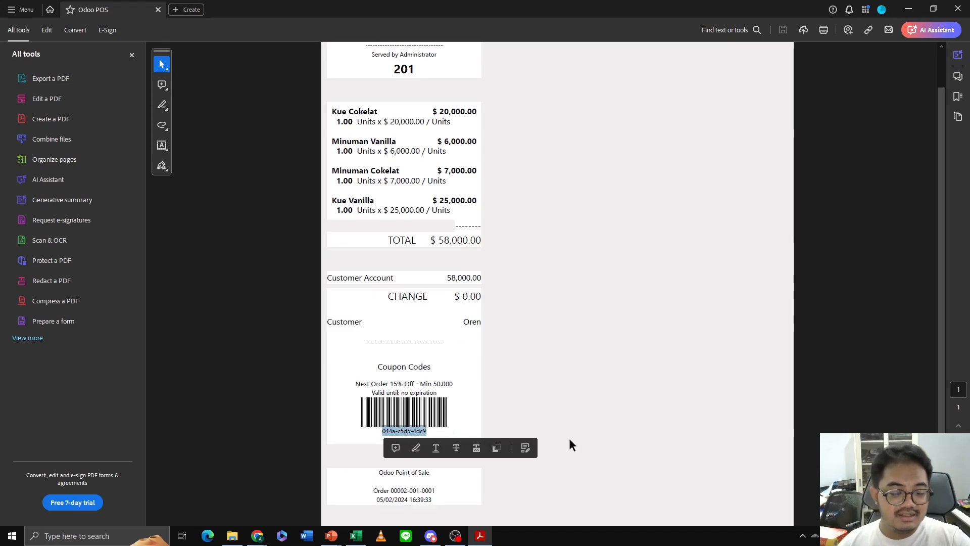
right_click(392, 435)
left_click(412, 315)
- Switch back to Odoo POS and start a new order for the same customer with two units of Kue Vanilla
mouse_move(257, 536)
left_click(291, 505)
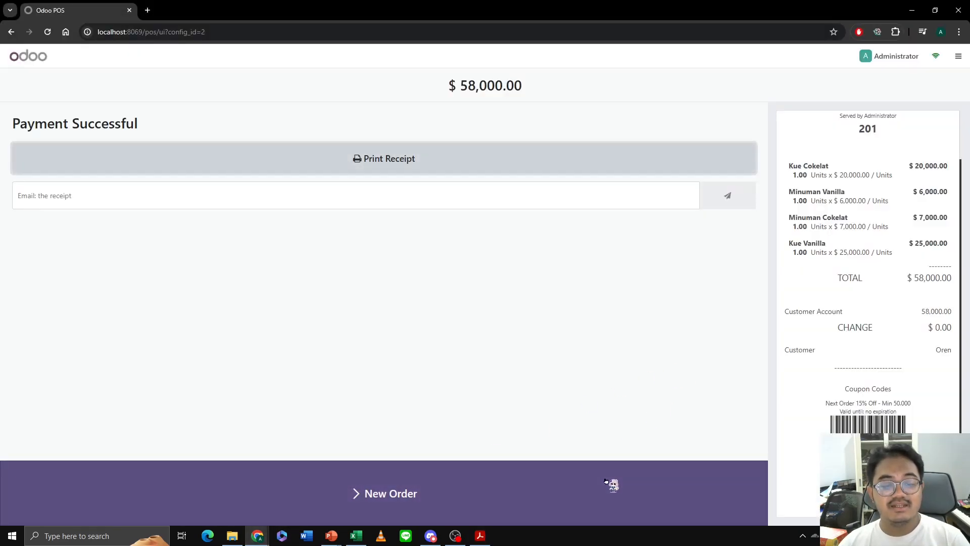
left_click(613, 482)
left_click(30, 429)
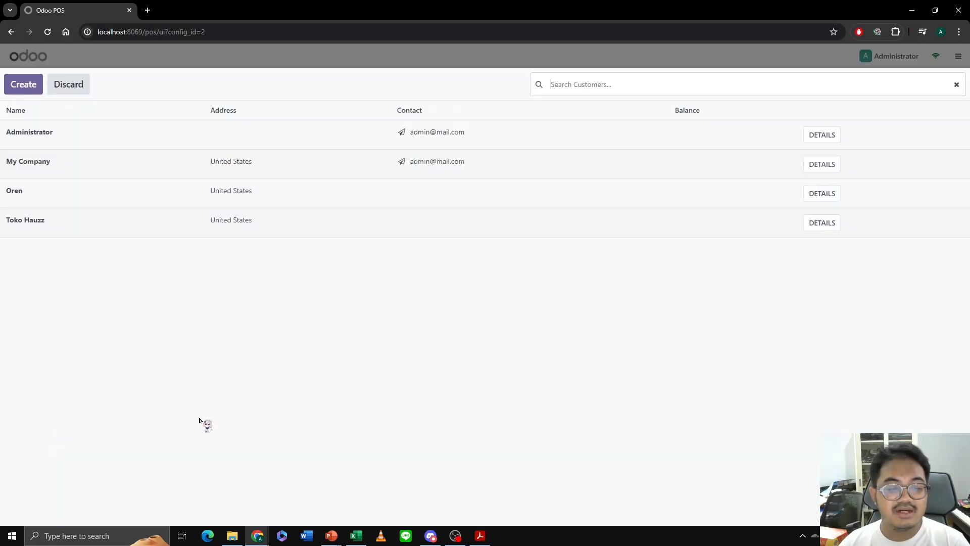
left_click(126, 189)
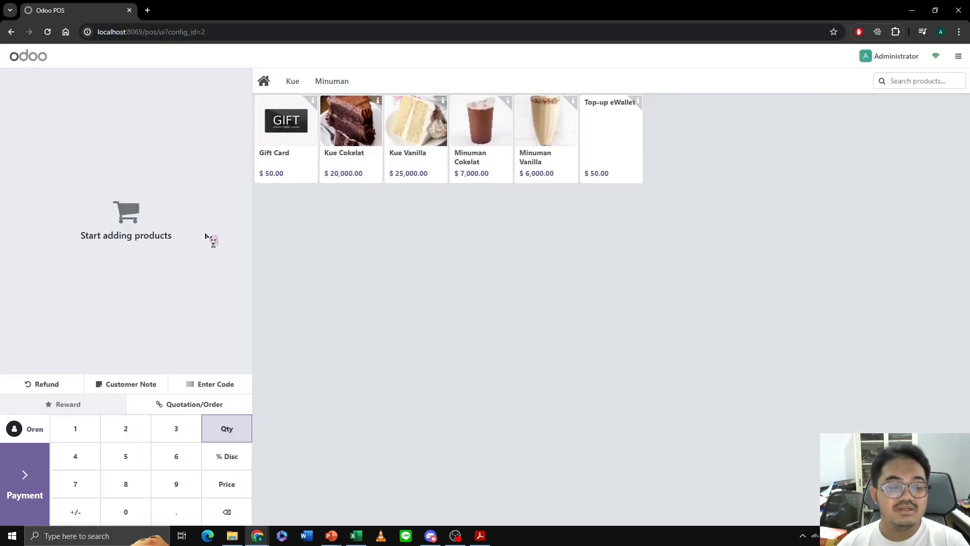
double_click(410, 140)
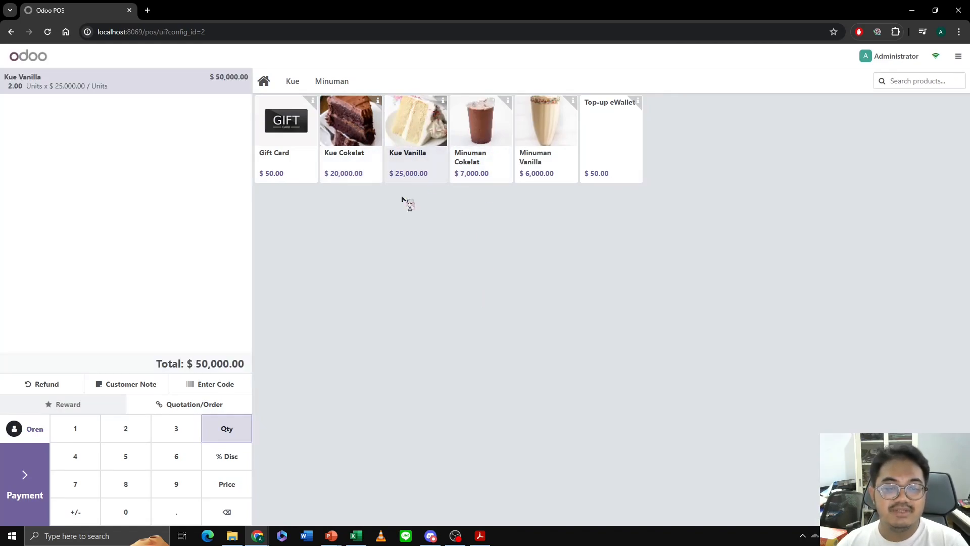
- Apply the copied coupon code to the Kue Vanilla order
left_click(230, 388)
key("ctrl+v")
left_click(385, 319)
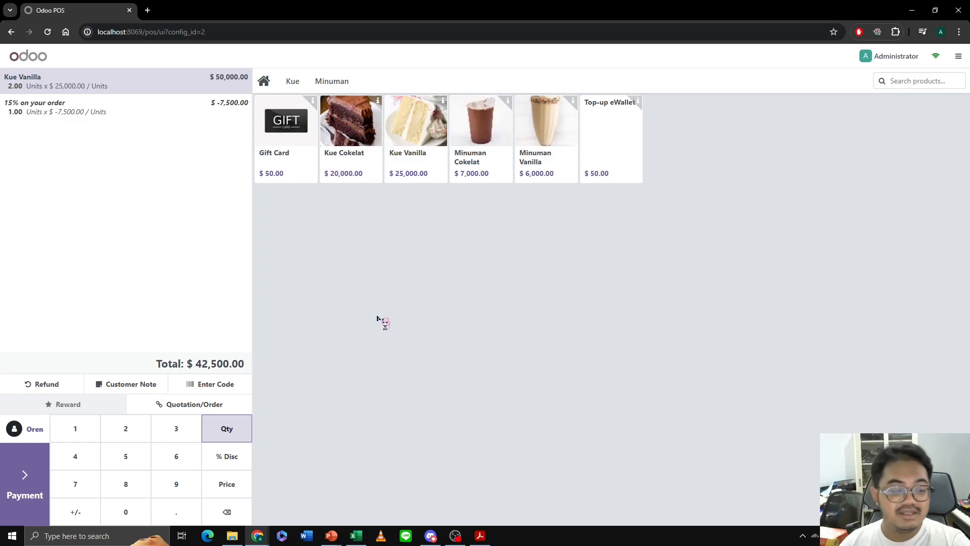
- Pay the discounted order with 425000 in cash, validate it and start a new order
left_click(19, 477)
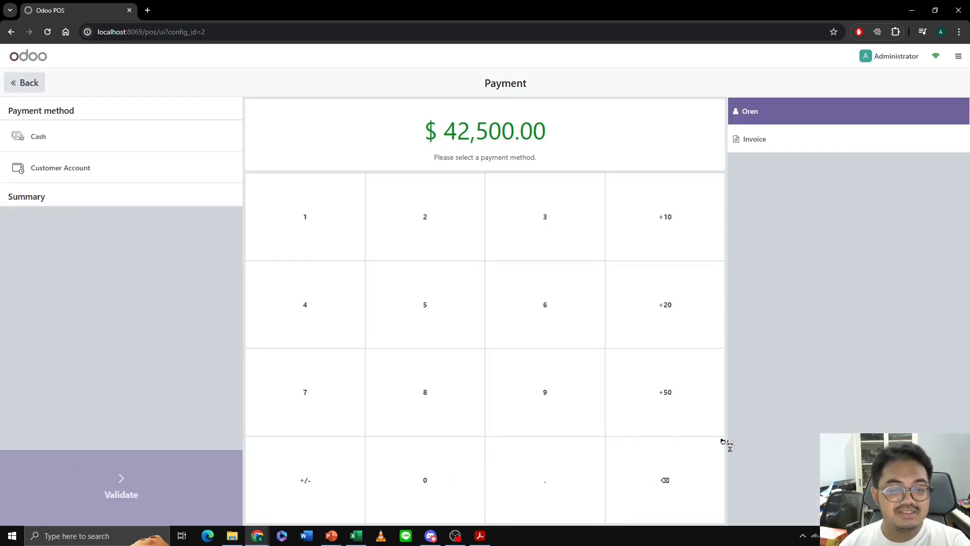
left_click(132, 142)
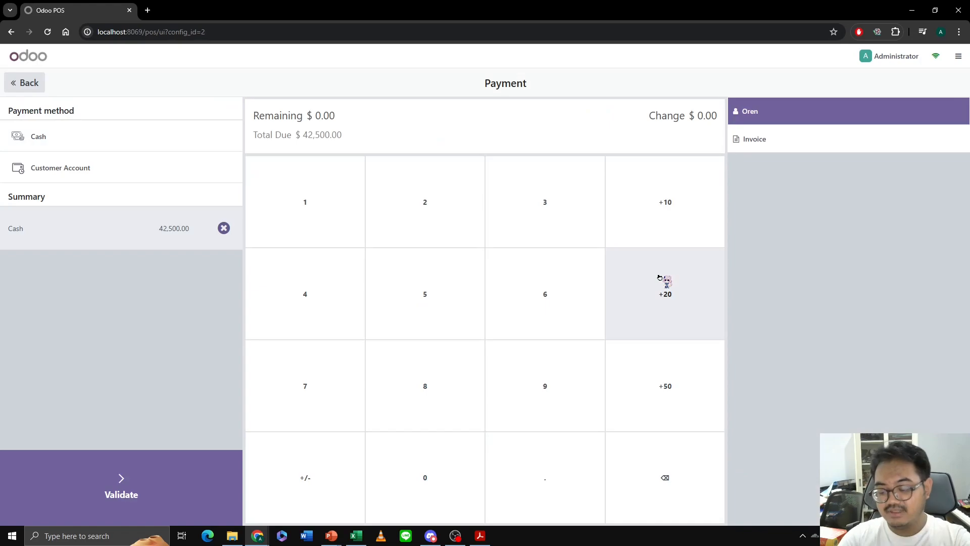
type("425000")
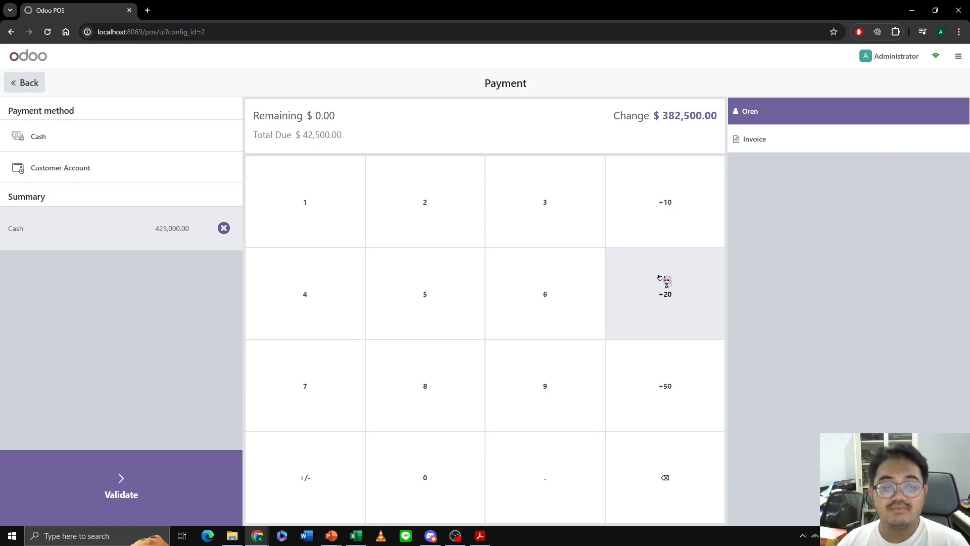
left_click(126, 478)
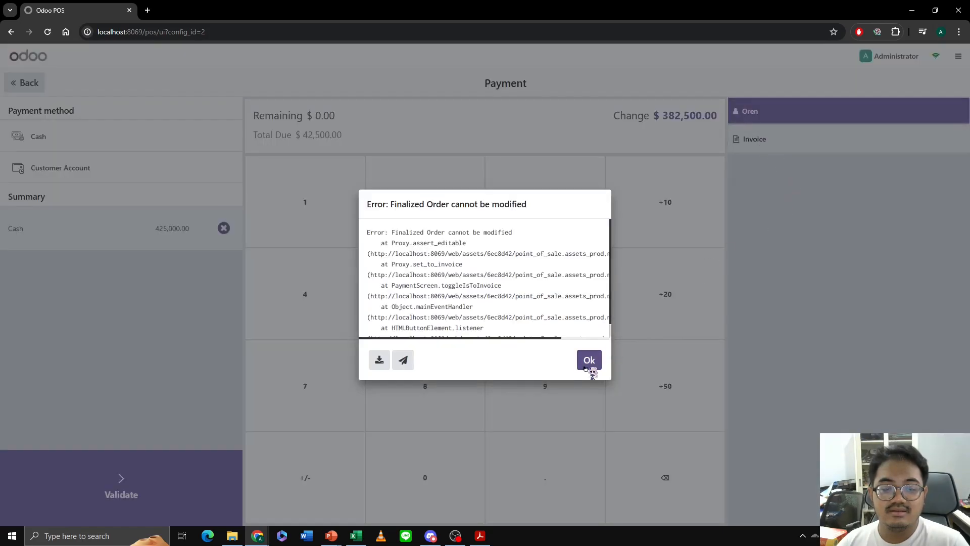
left_click(590, 359)
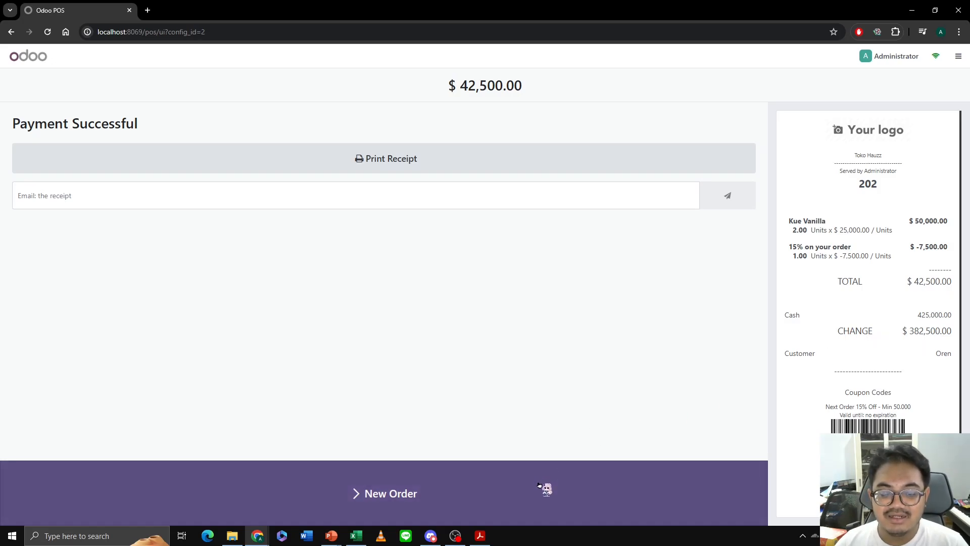
left_click(540, 486)
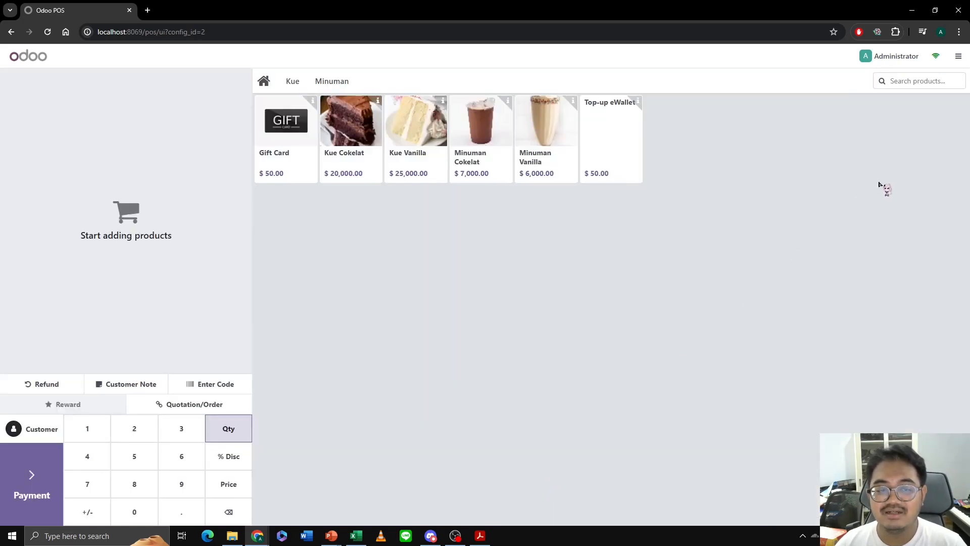
- Close the main shop session with 292500 counted cash and the closing note "Close"
left_click(960, 58)
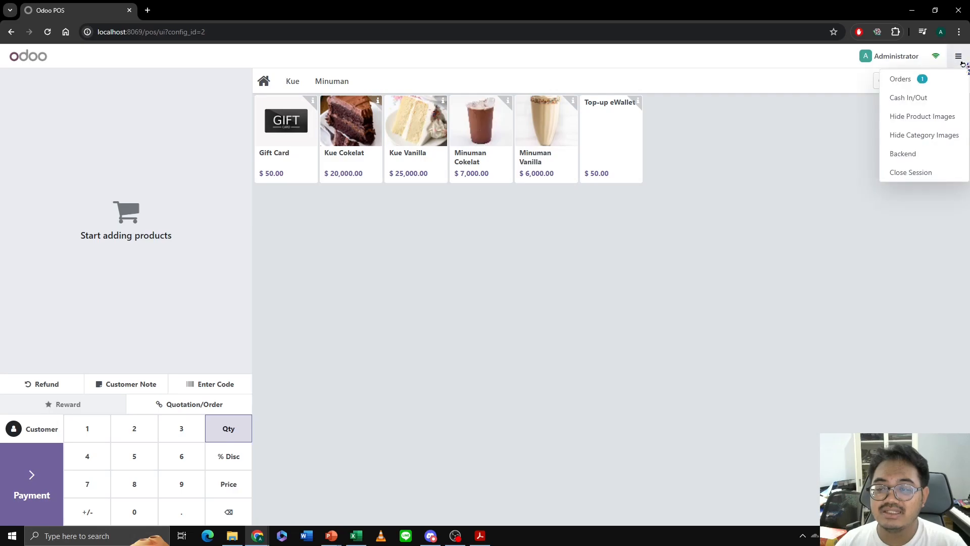
left_click(930, 174)
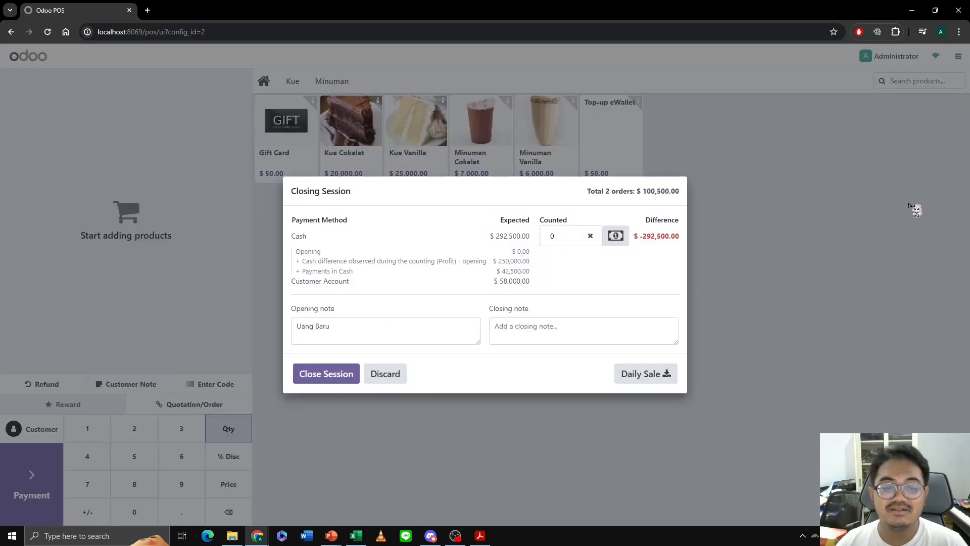
left_click(566, 236)
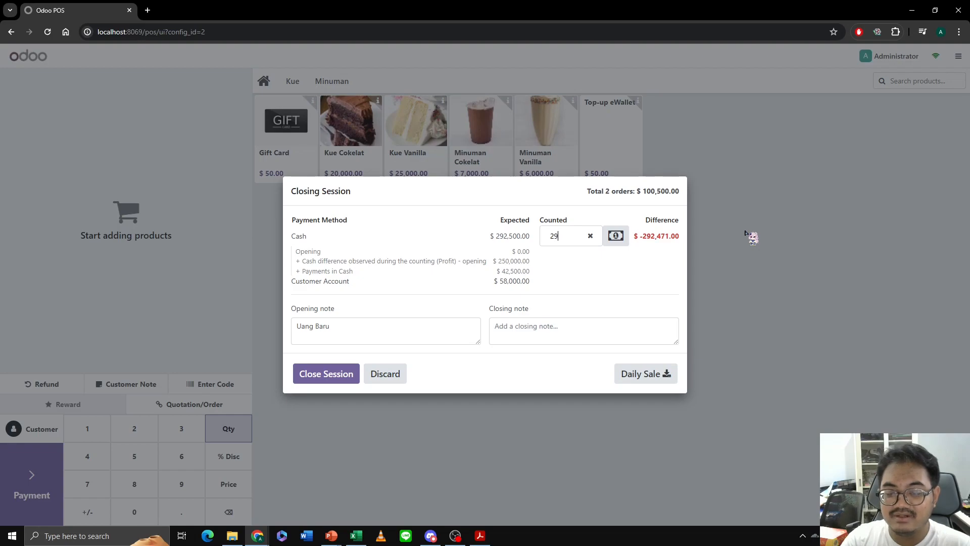
type("292500")
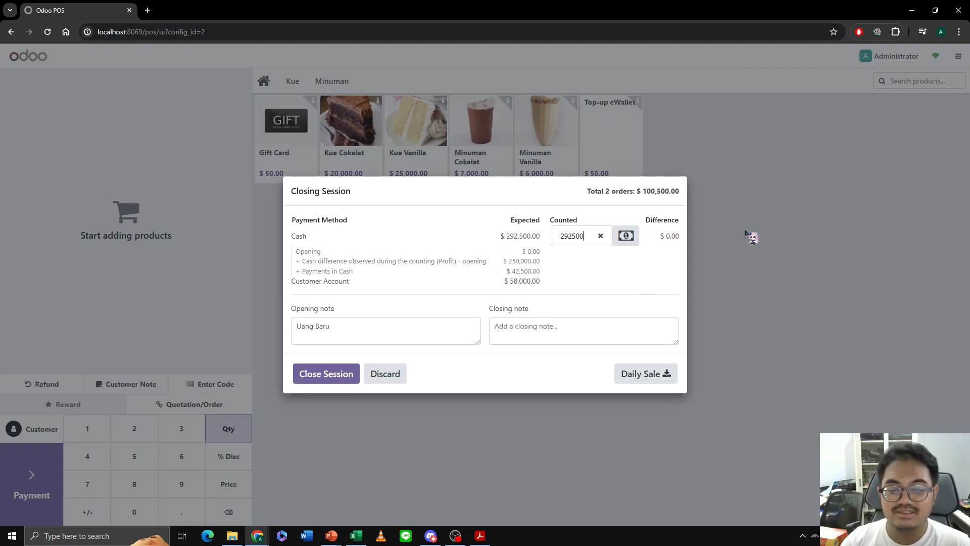
left_click(551, 329)
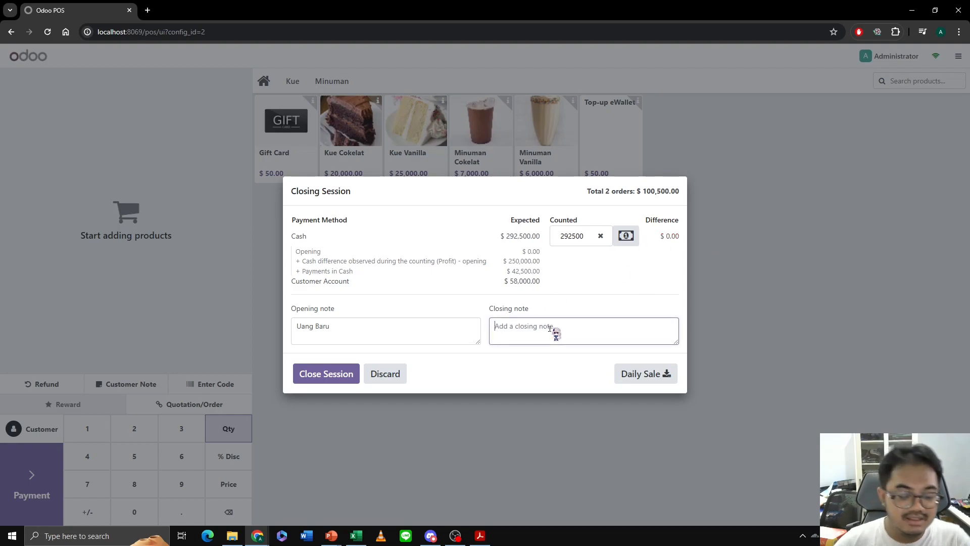
type("Close")
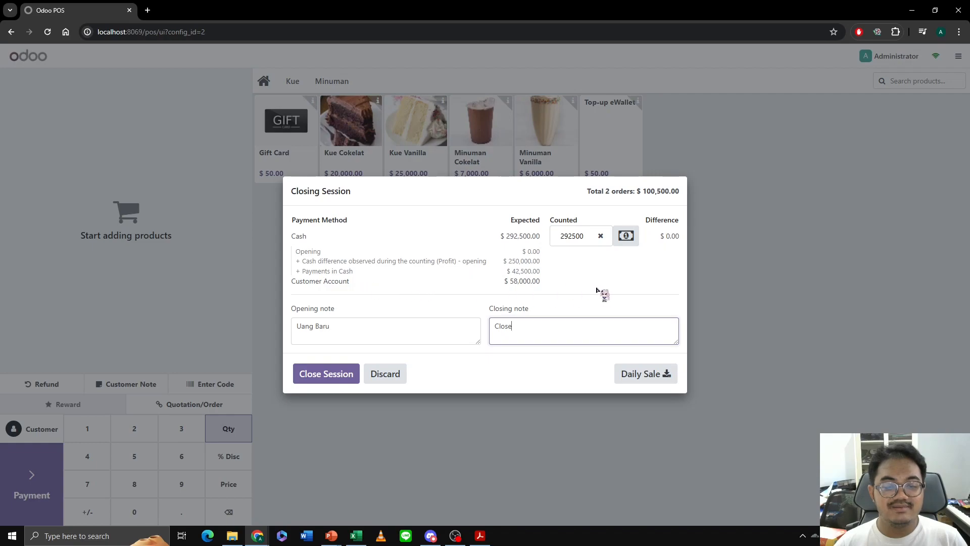
left_click(318, 382)
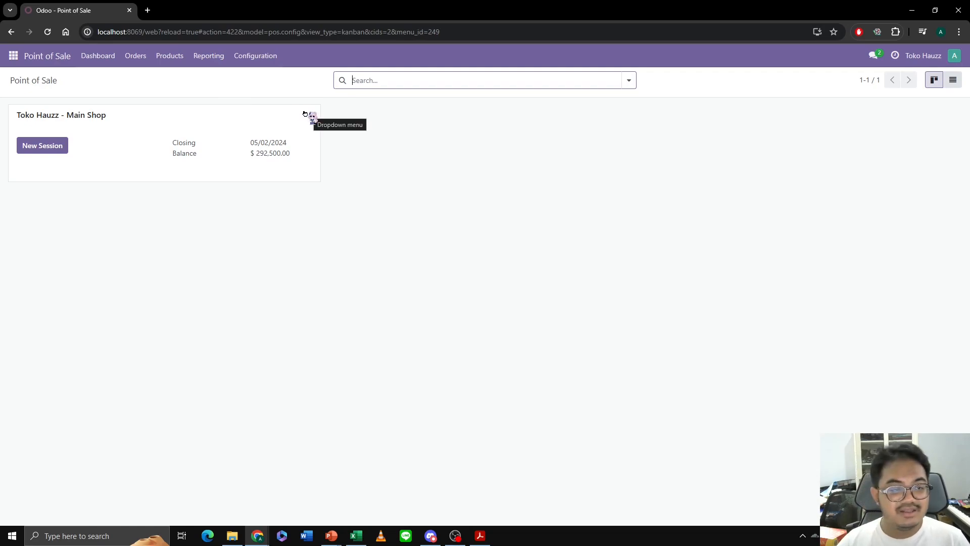
- Open Kue Cokelat from the Point of Sale product list and view its incoming and outgoing stock moves
left_click(171, 56)
left_click(174, 79)
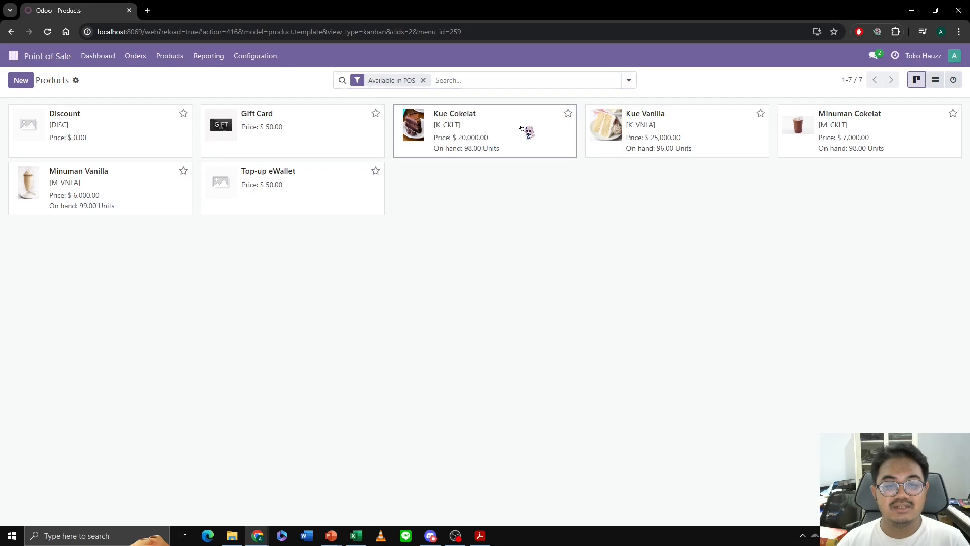
left_click(517, 144)
left_click(481, 83)
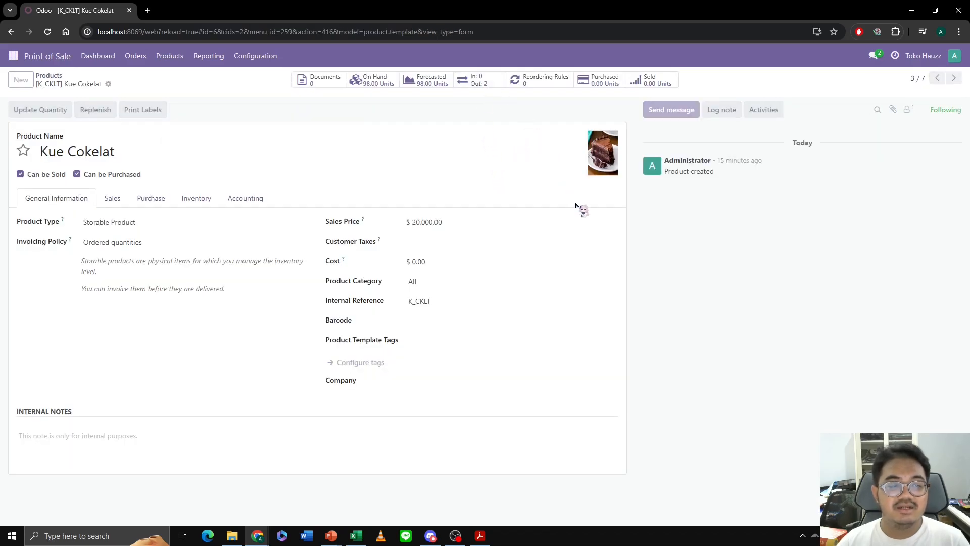